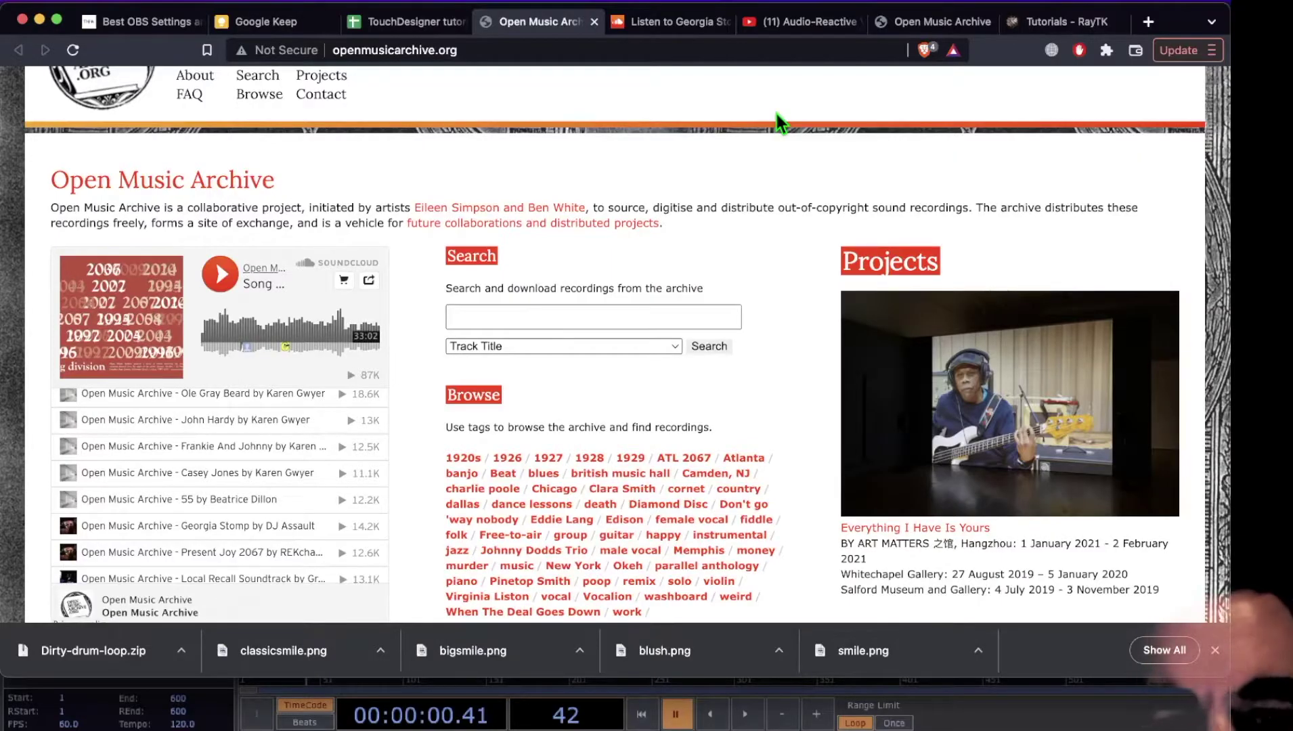
# - From Open Music Archive, open the SoundCloud page of Georgia Stomp by DJ Assault and show the track's additional options
pyautogui.press('super+alt+8')
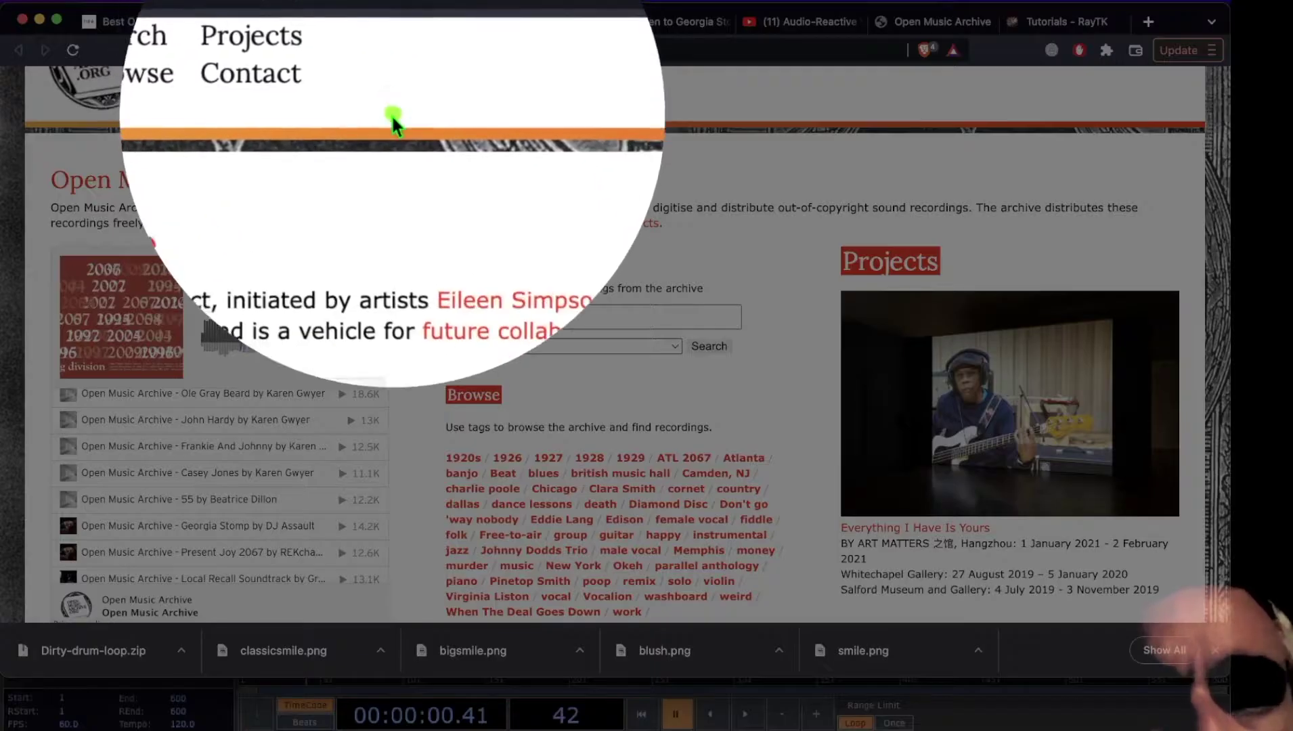
pyautogui.moveTo(395, 107); pyautogui.dragTo(385, 63)
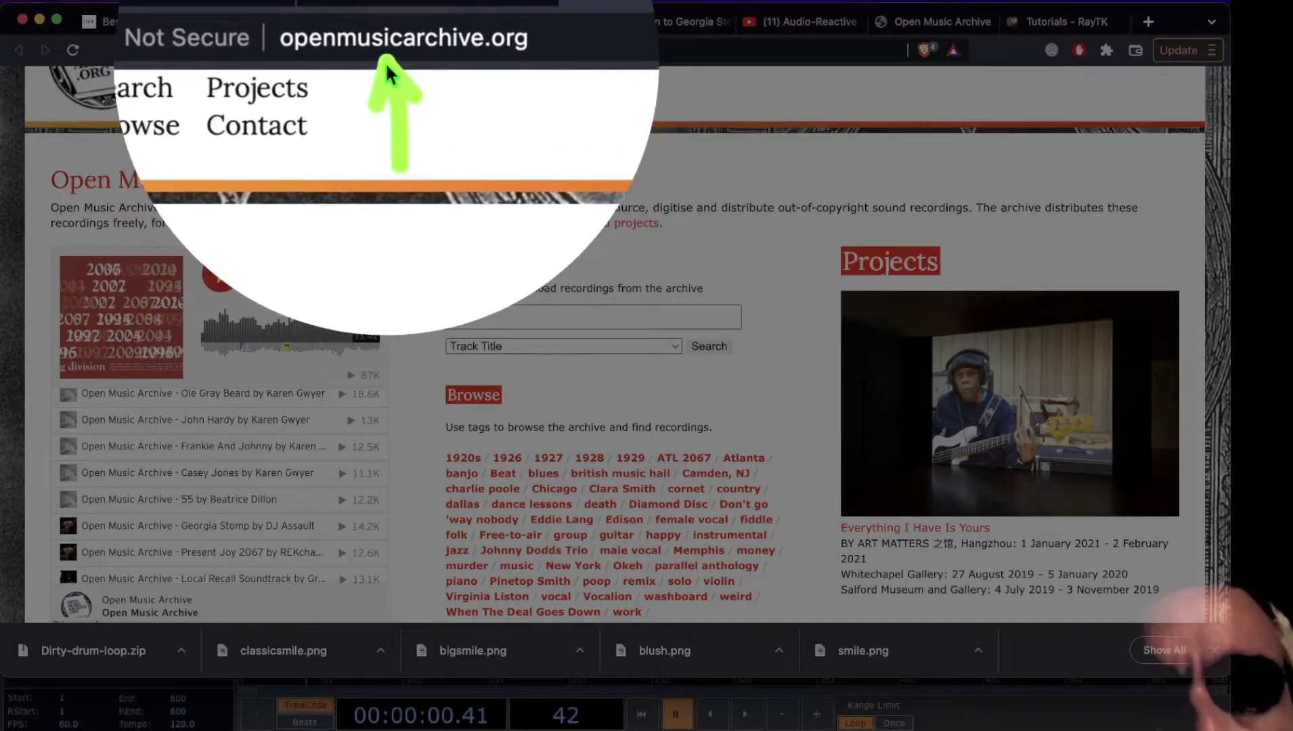
pyautogui.press('Escape')
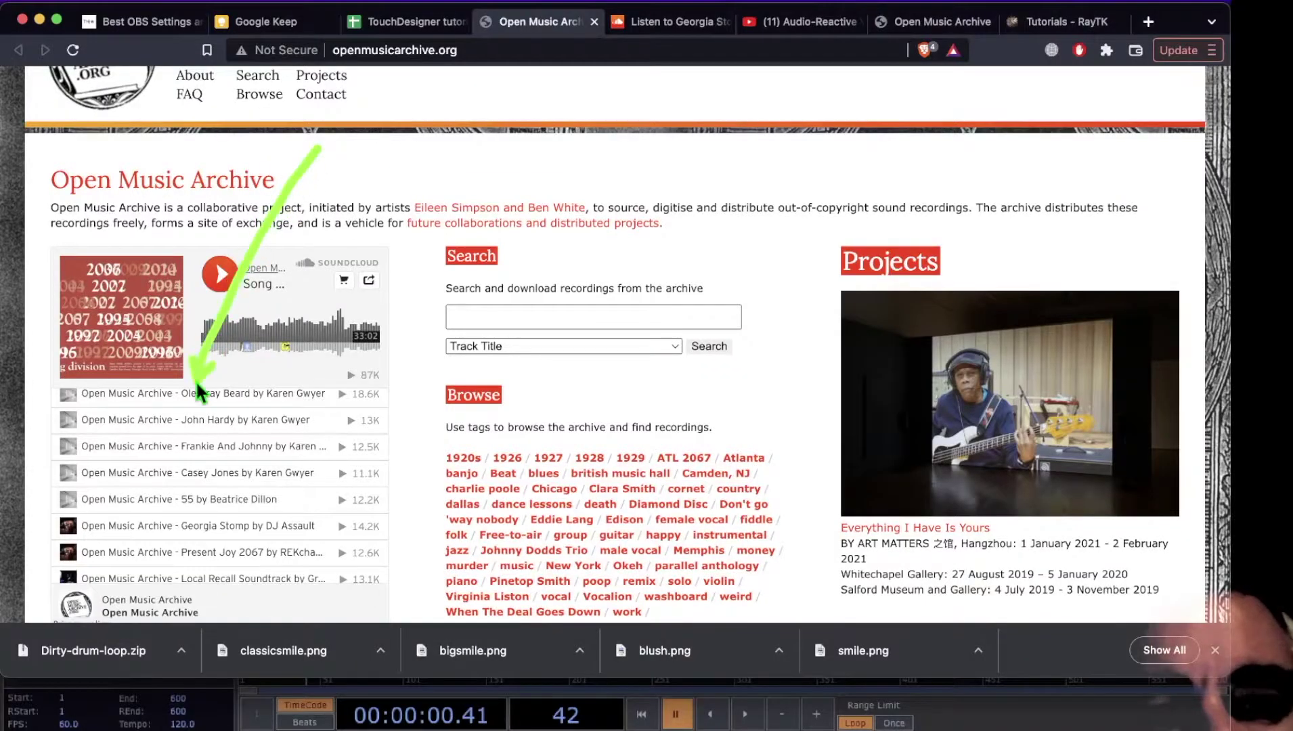
pyautogui.press('super+alt+8')
pyautogui.moveTo(92, 481); pyautogui.dragTo(174, 488)
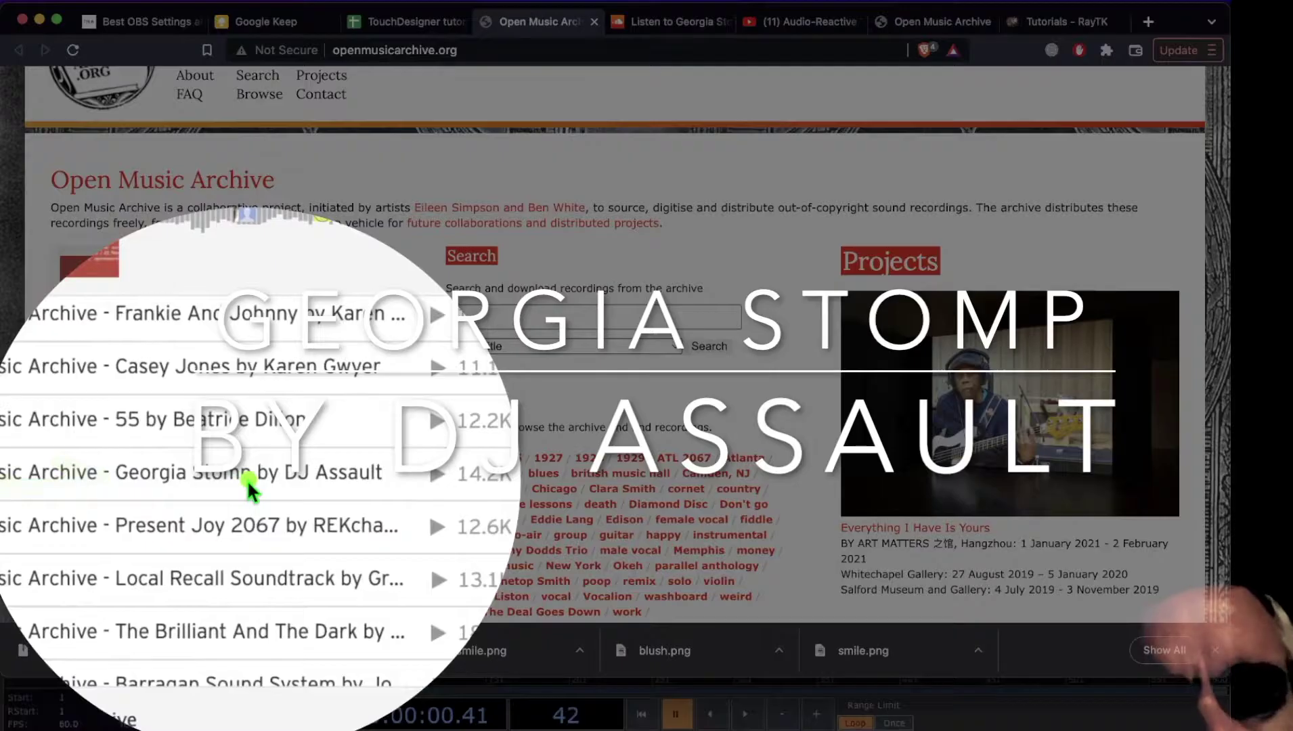
pyautogui.moveTo(359, 482)
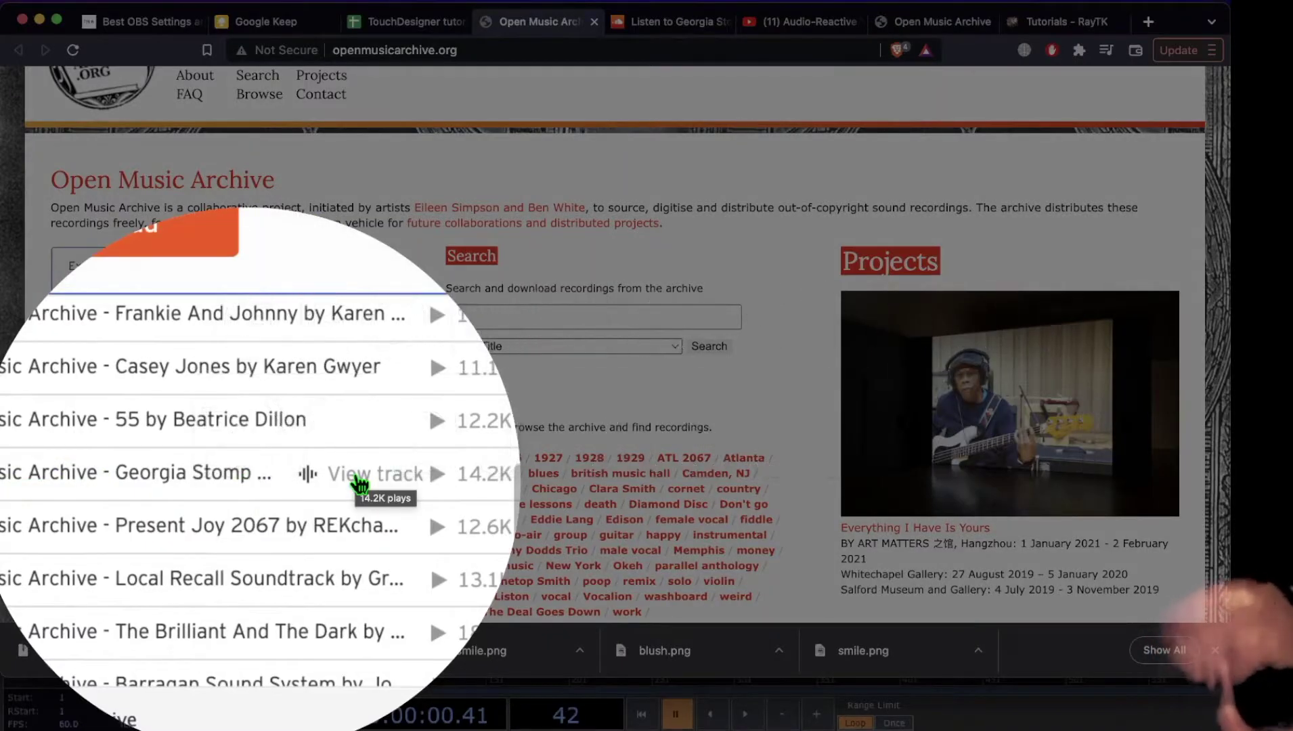
pyautogui.click(359, 483)
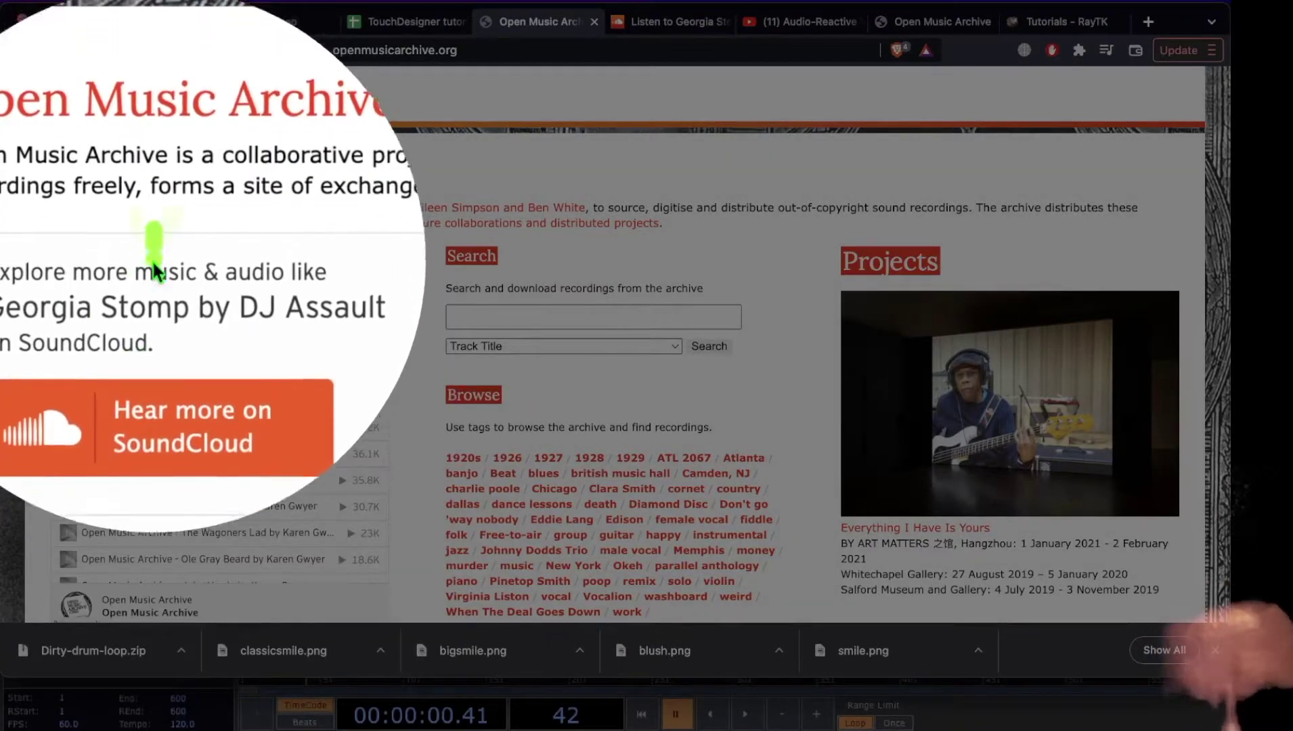
pyautogui.click(147, 332)
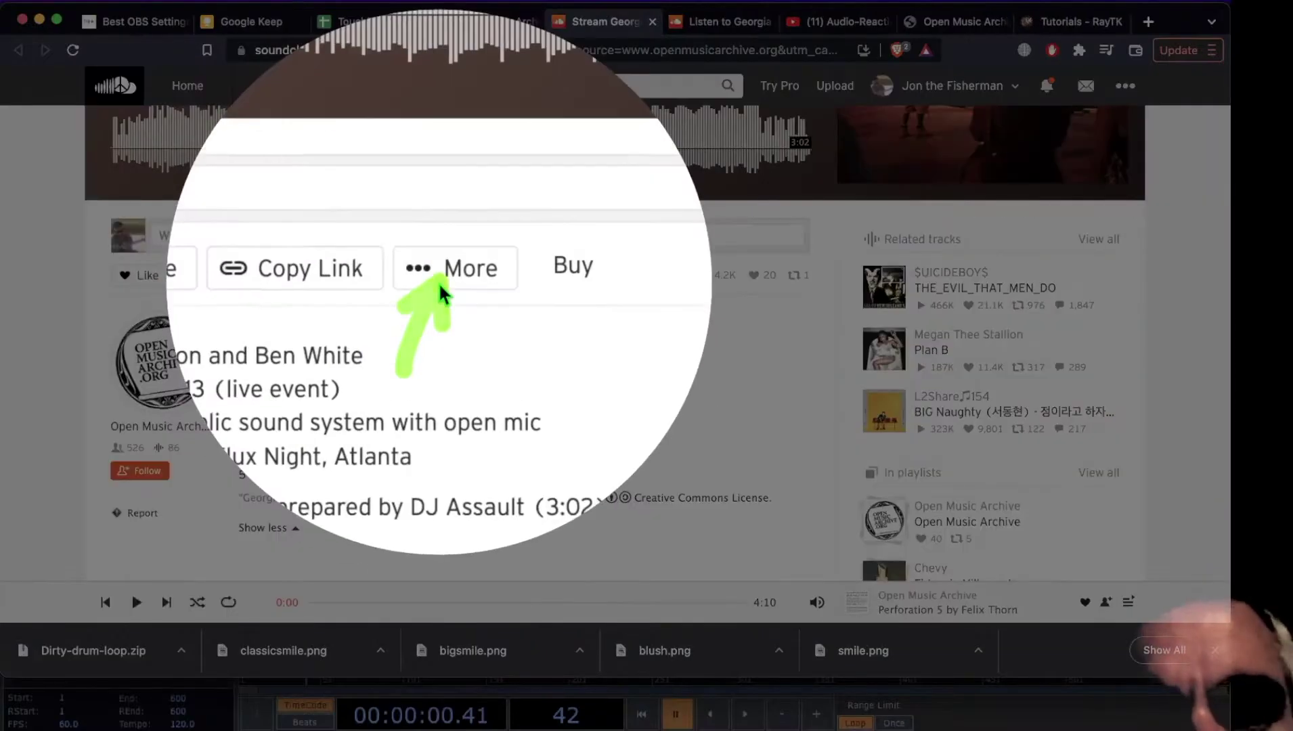
pyautogui.click(441, 291)
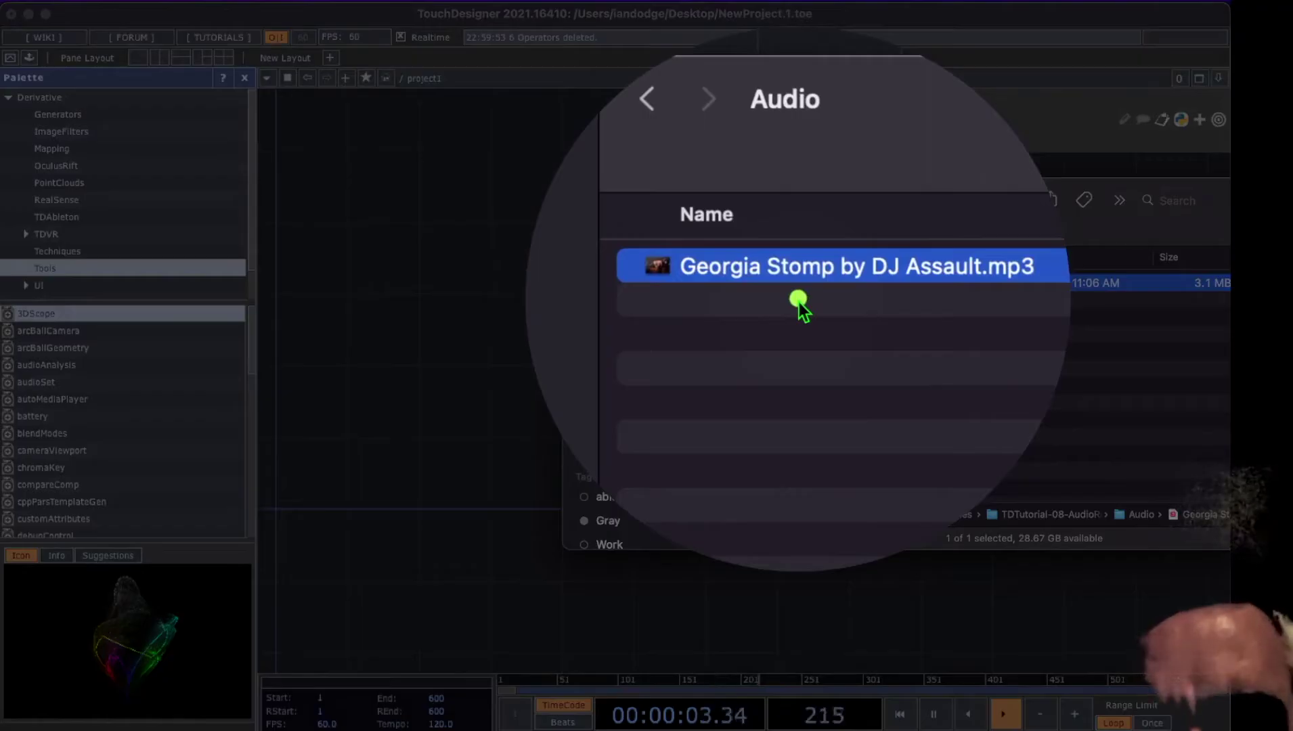
# - Switch to TouchDesigner and load Georgia Stomp by DJ Assault.mp3 from the Audio folder into the network
pyautogui.moveTo(799, 308)
pyautogui.mouseDown()
pyautogui.moveTo(644, 292)
pyautogui.moveTo(453, 355)
pyautogui.moveTo(422, 392)
pyautogui.mouseUp()
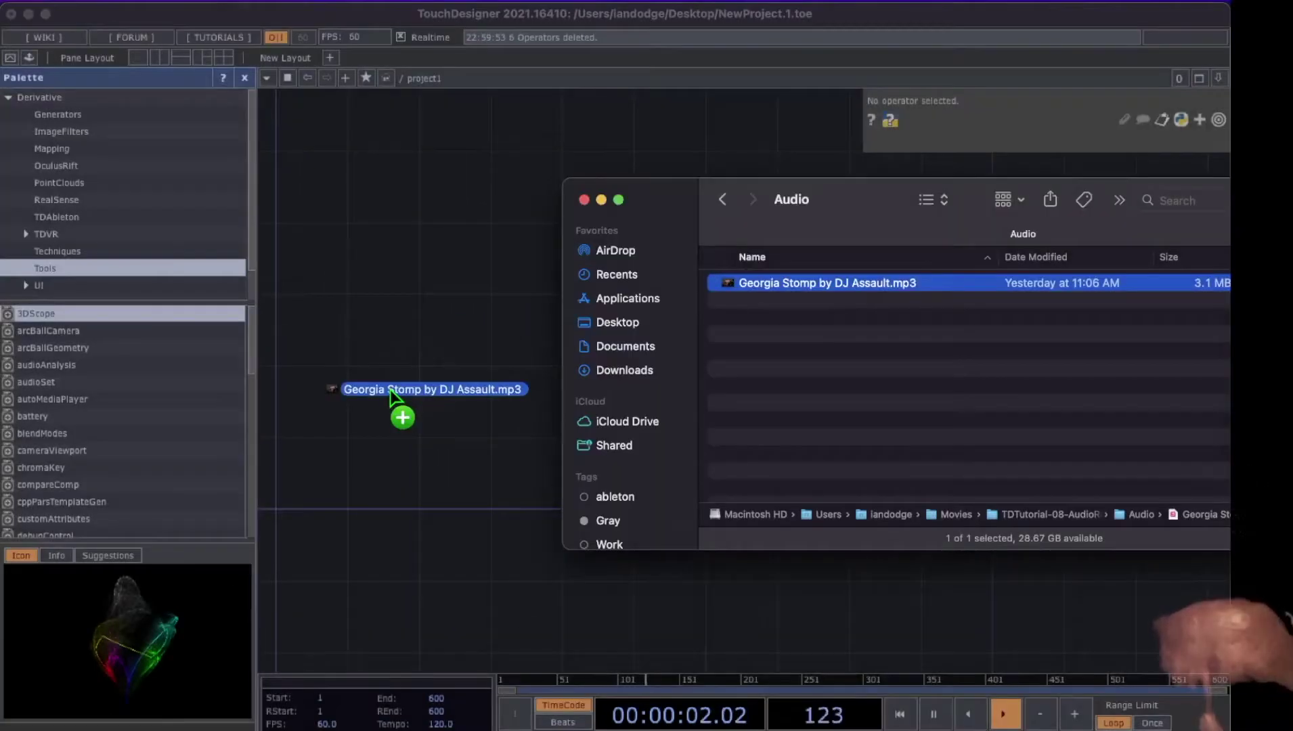
pyautogui.moveTo(404, 409); pyautogui.dragTo(391, 391)
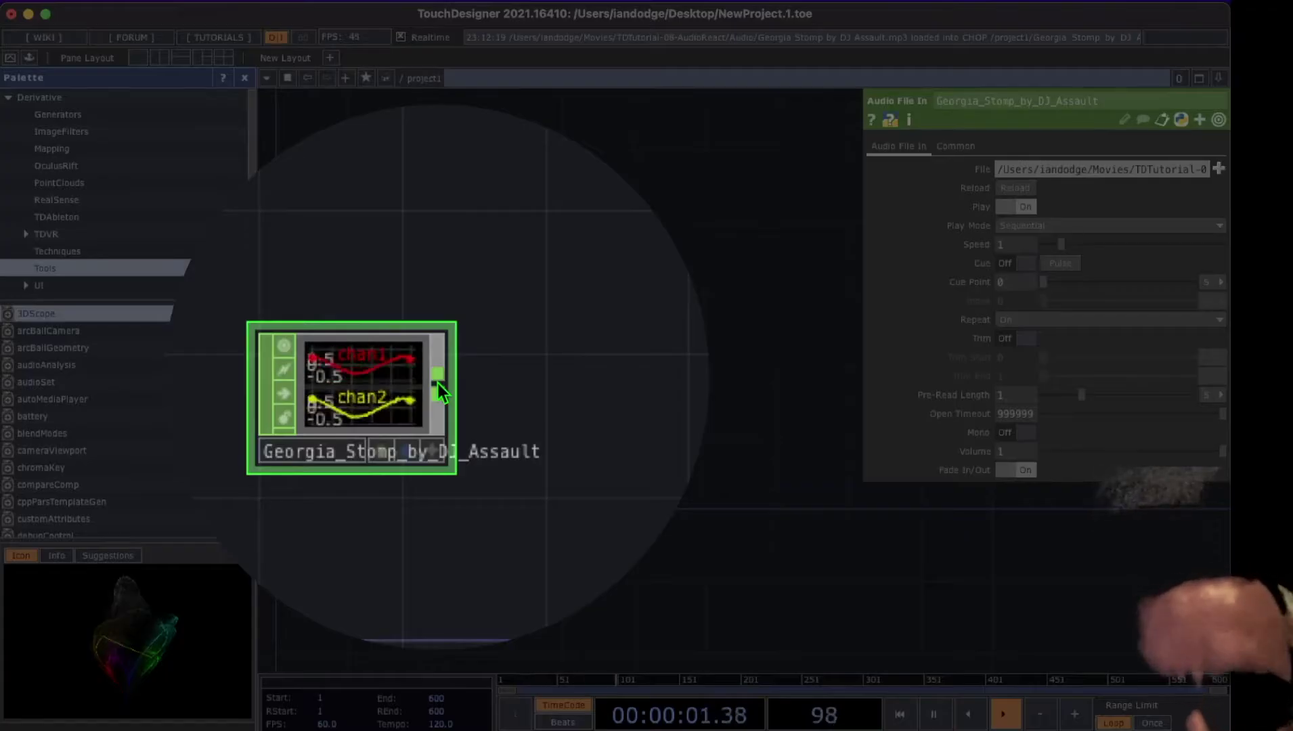
# - Add an Audio Device Out CHOP fed by the Georgia Stomp audio file and bypass it
pyautogui.rightClick(439, 383)
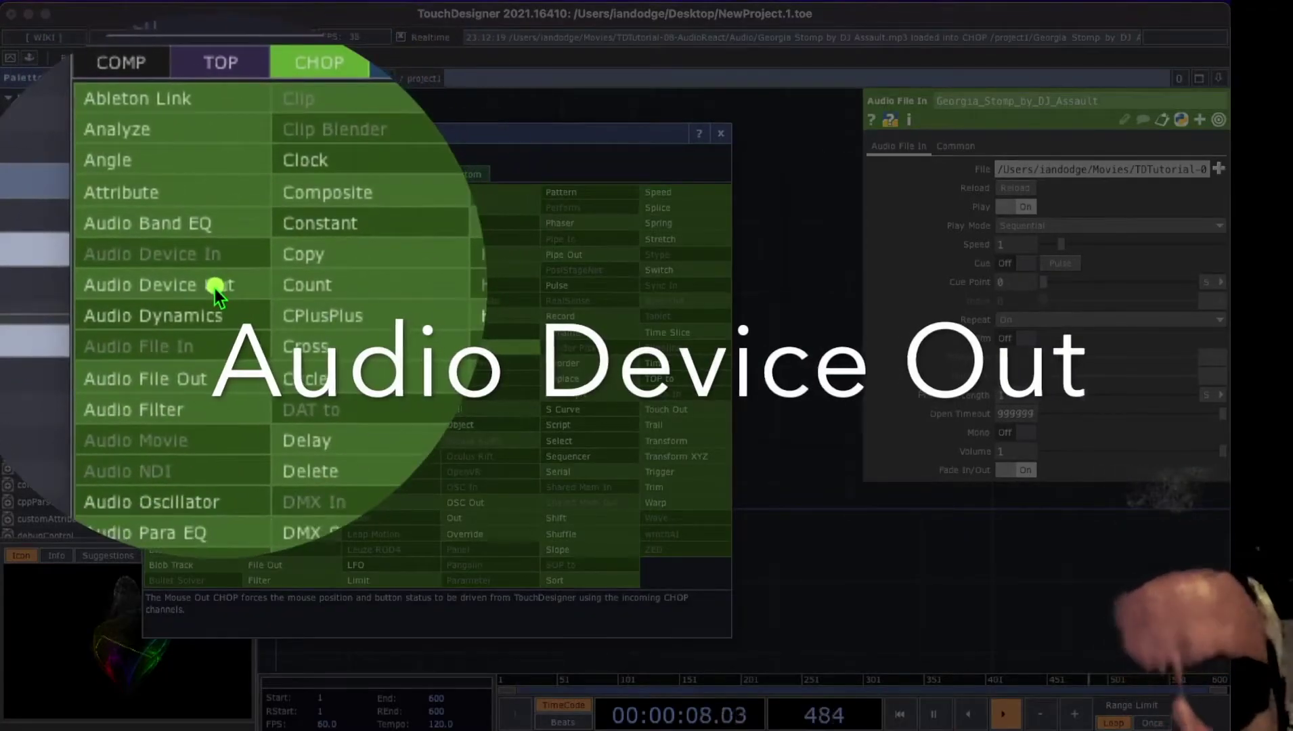
pyautogui.click(237, 289)
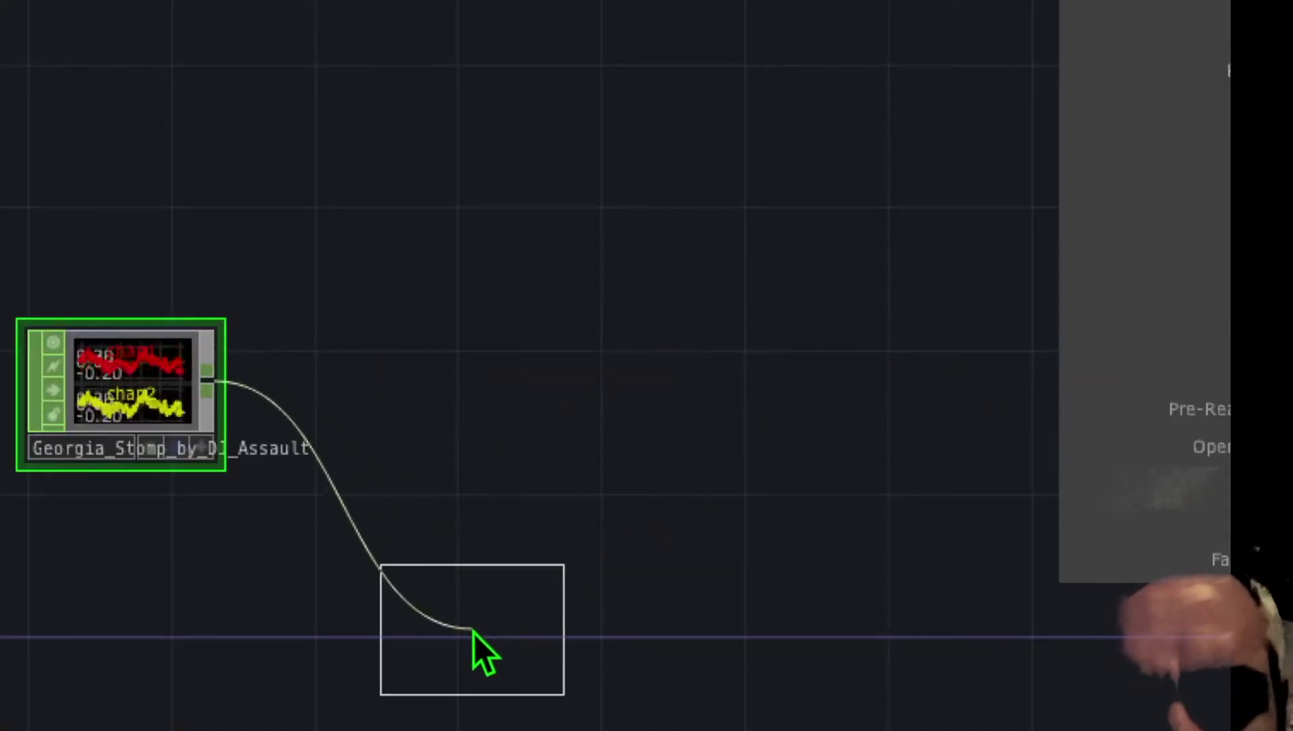
pyautogui.click(474, 635)
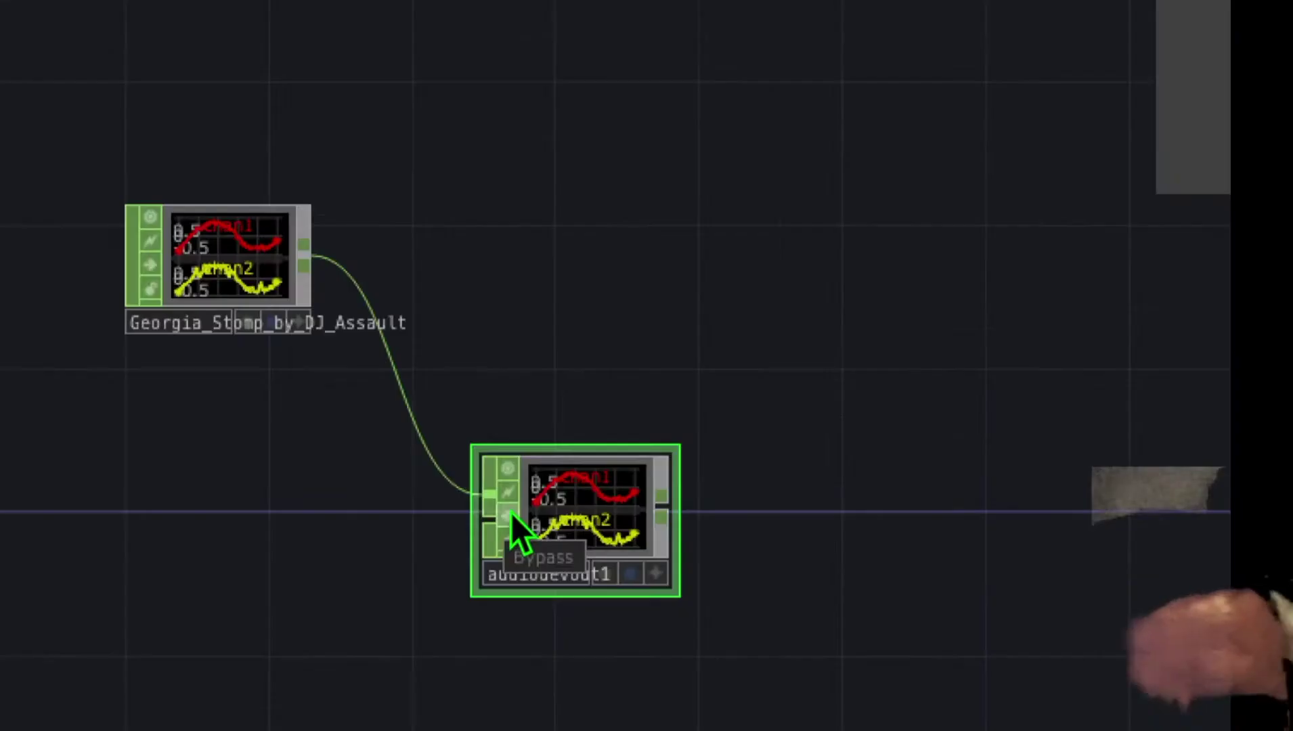
pyautogui.click(511, 513)
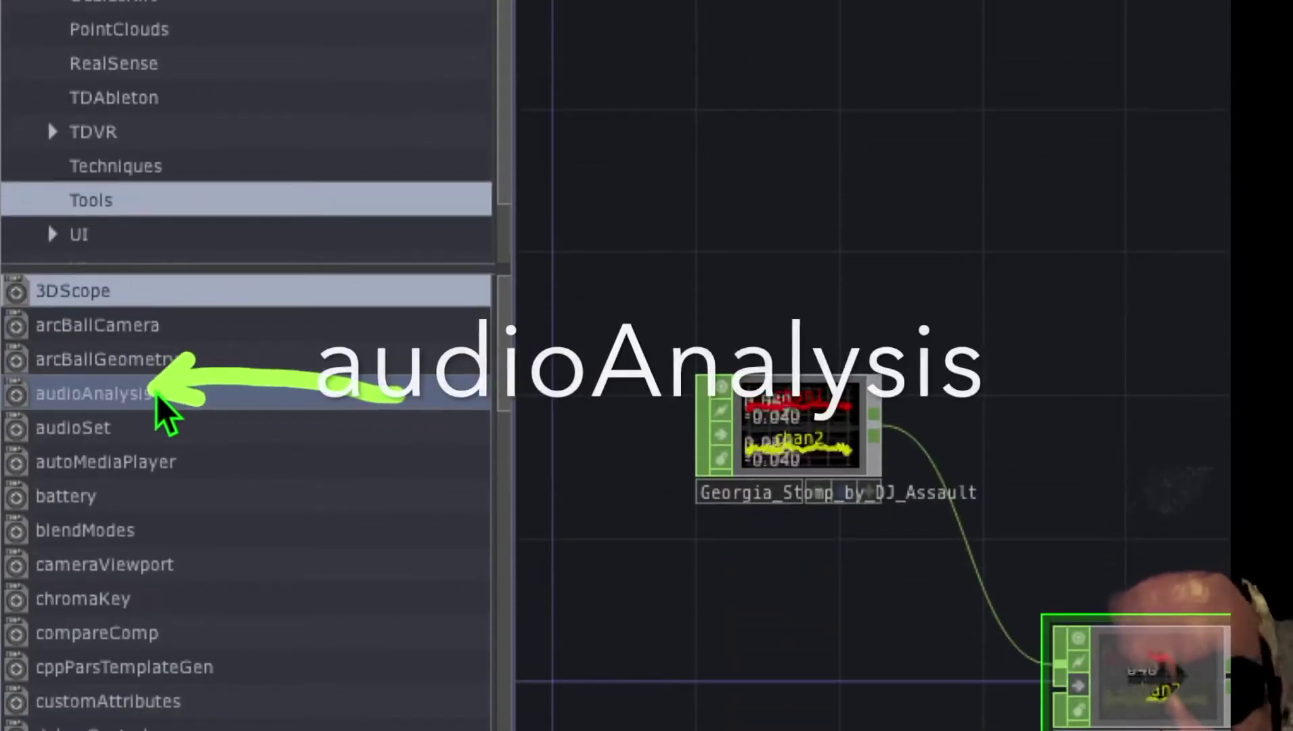
# - Add the audioAnalysis palette component to the network and wire the Georgia Stomp audio file into its input
pyautogui.click(347, 399)
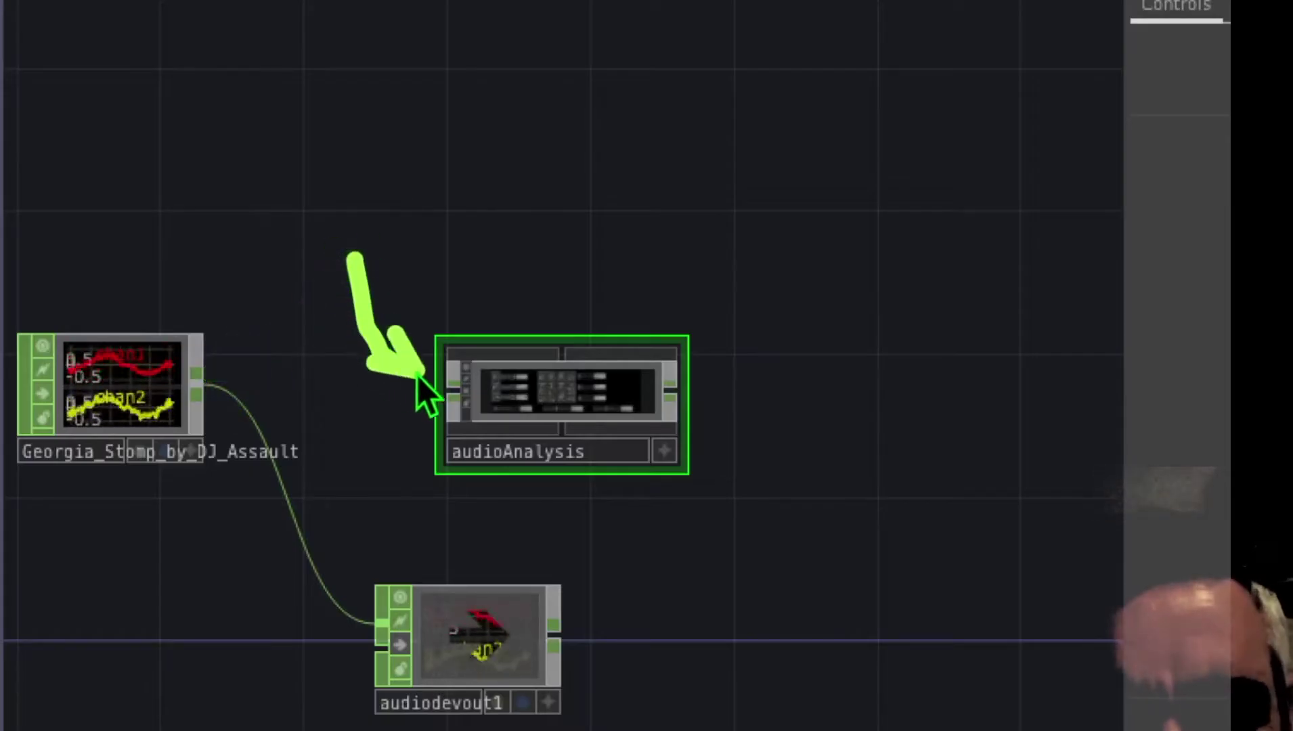
pyautogui.moveTo(447, 376); pyautogui.dragTo(196, 389)
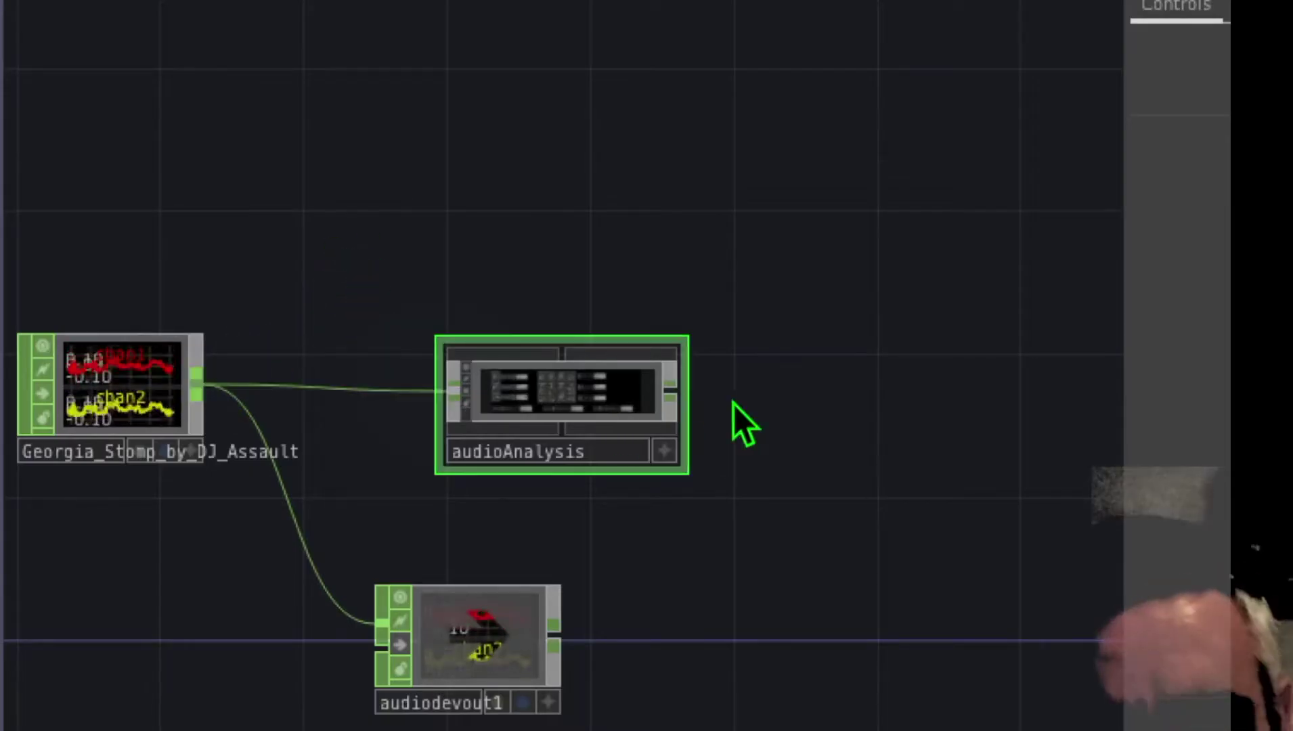
# - Add a Null CHOP connected to the output of audioAnalysis
pyautogui.moveTo(788, 395); pyautogui.dragTo(744, 394)
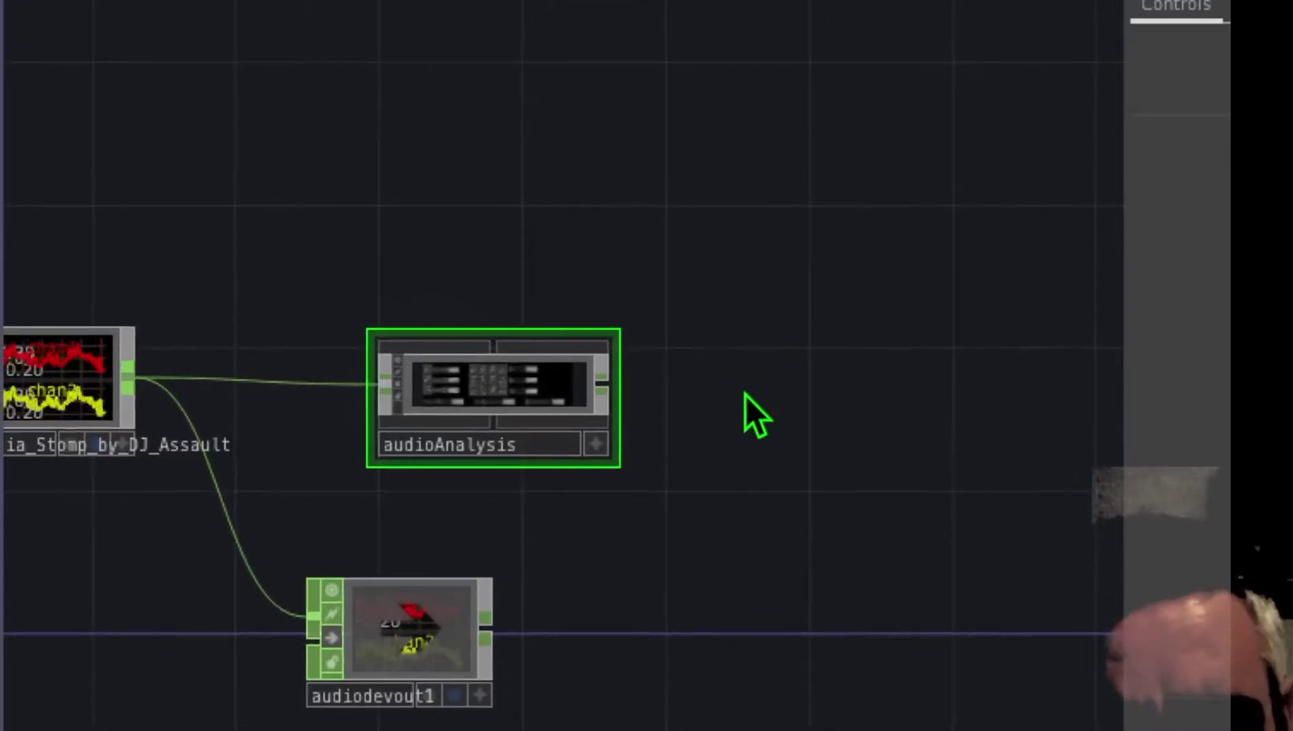
pyautogui.rightClick(609, 388)
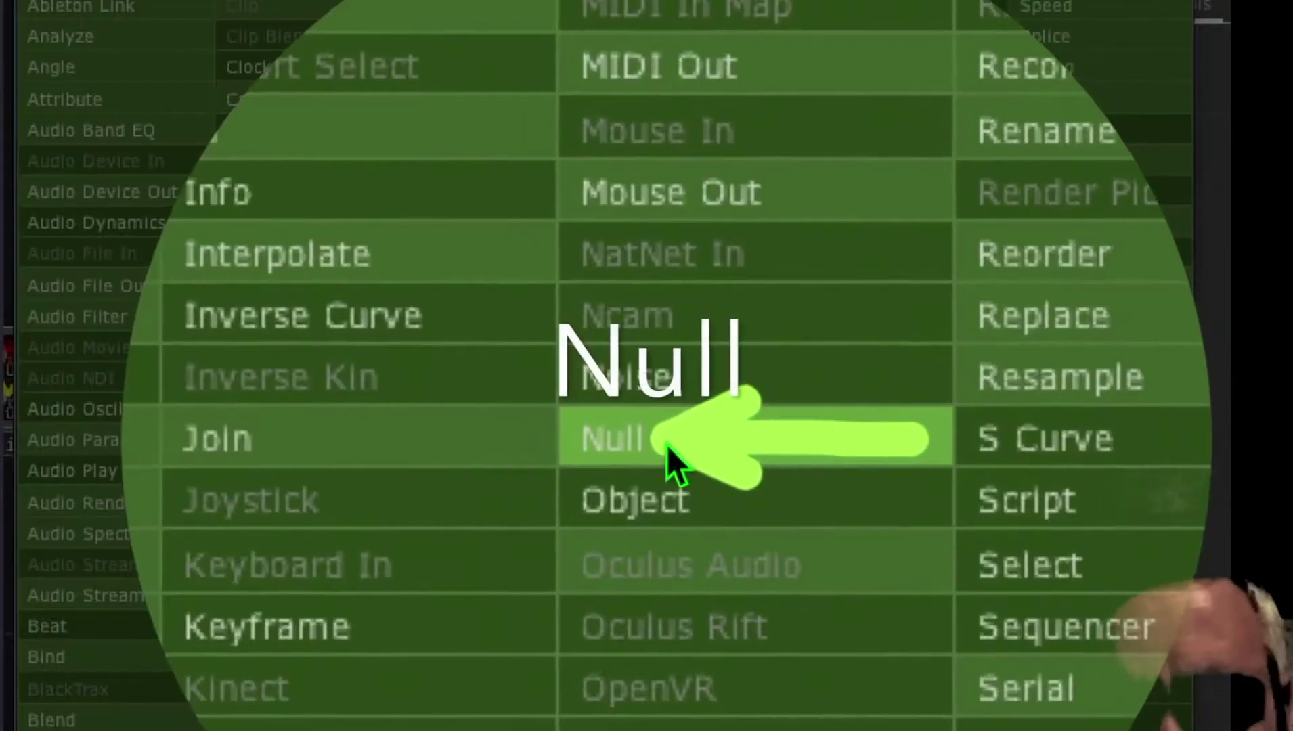
pyautogui.click(667, 445)
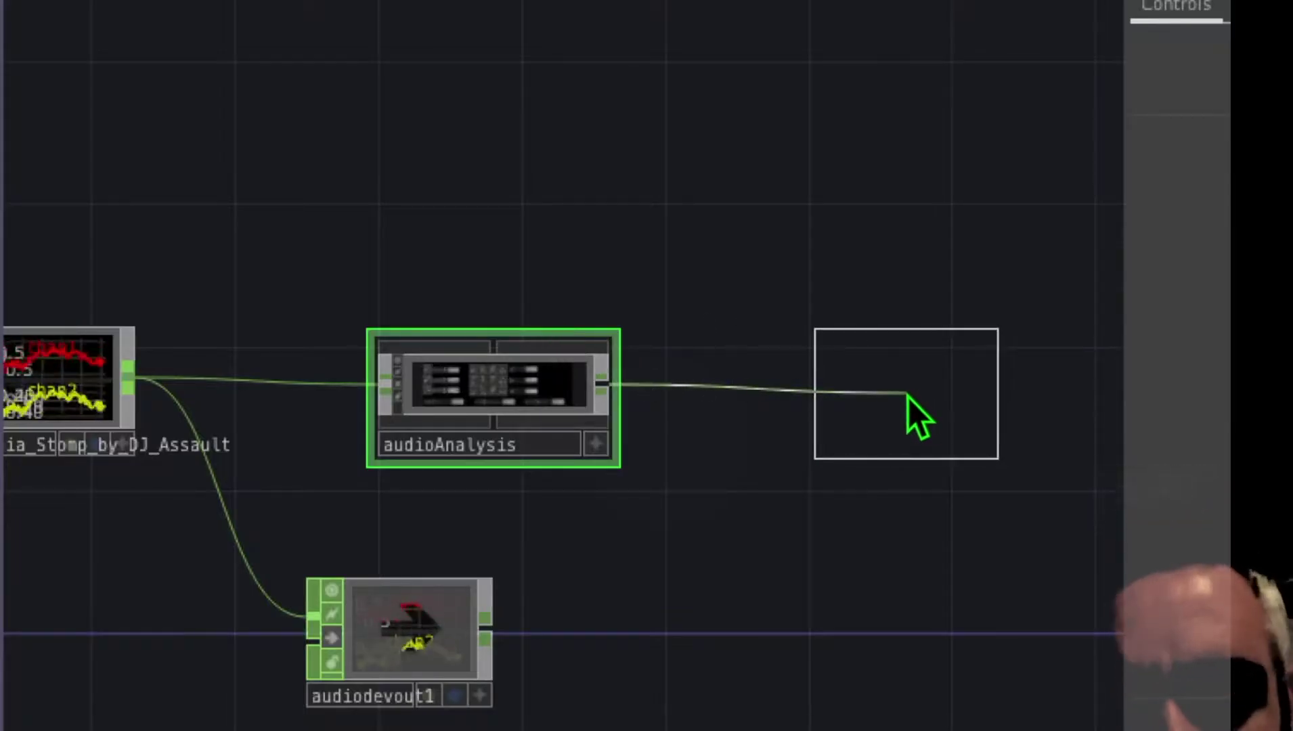
pyautogui.click(907, 396)
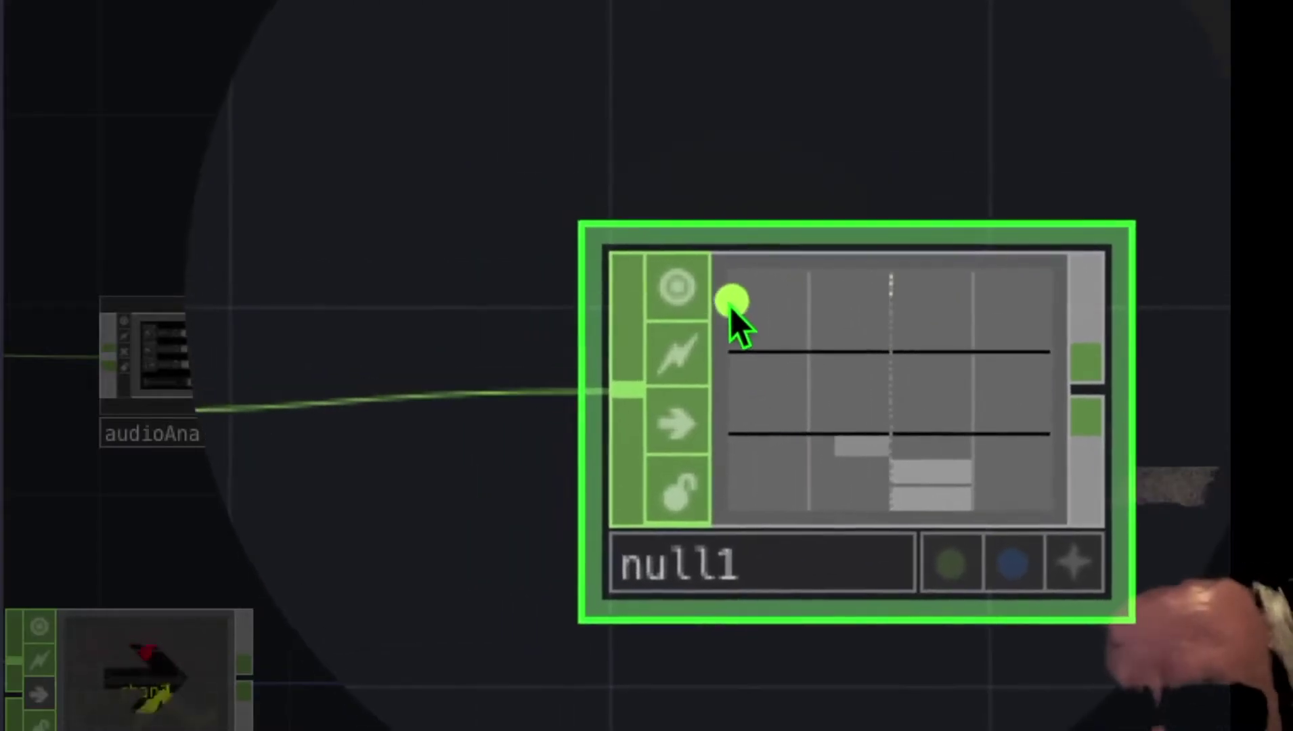
pyautogui.moveTo(723, 303); pyautogui.dragTo(799, 338)
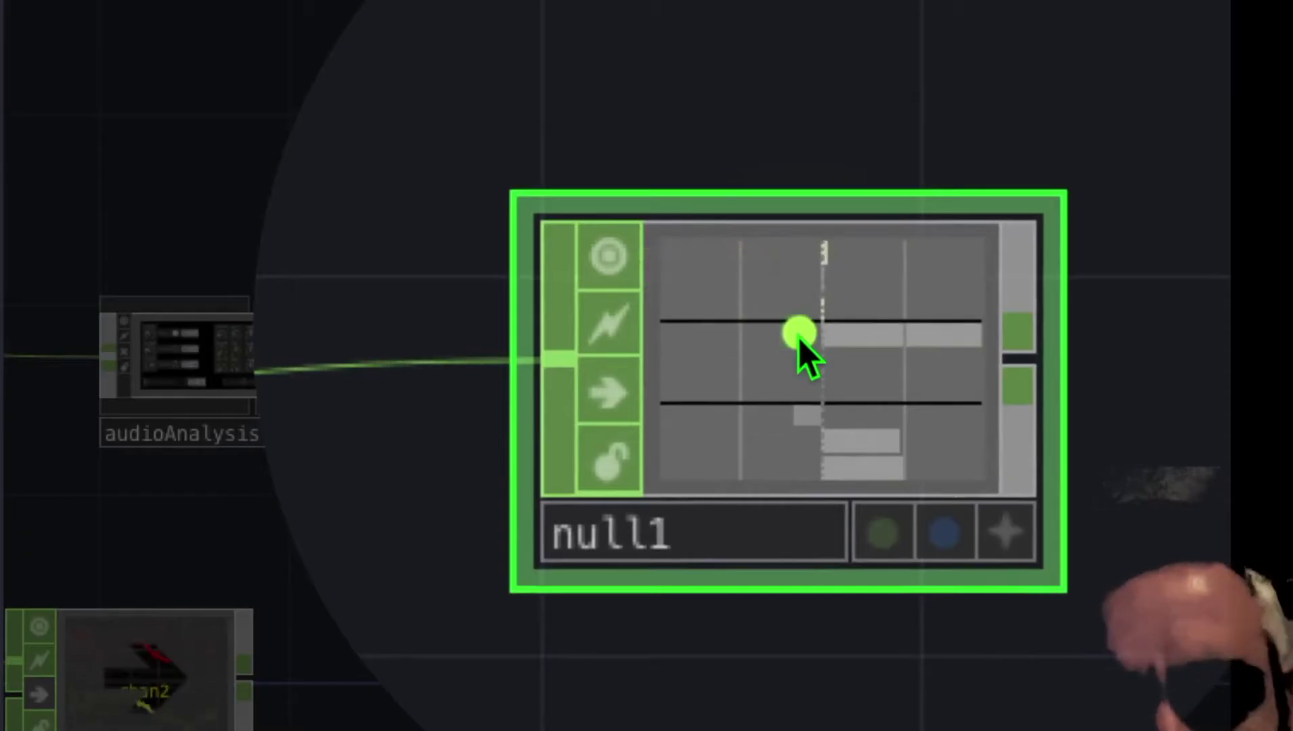
pyautogui.moveTo(729, 343); pyautogui.dragTo(795, 339)
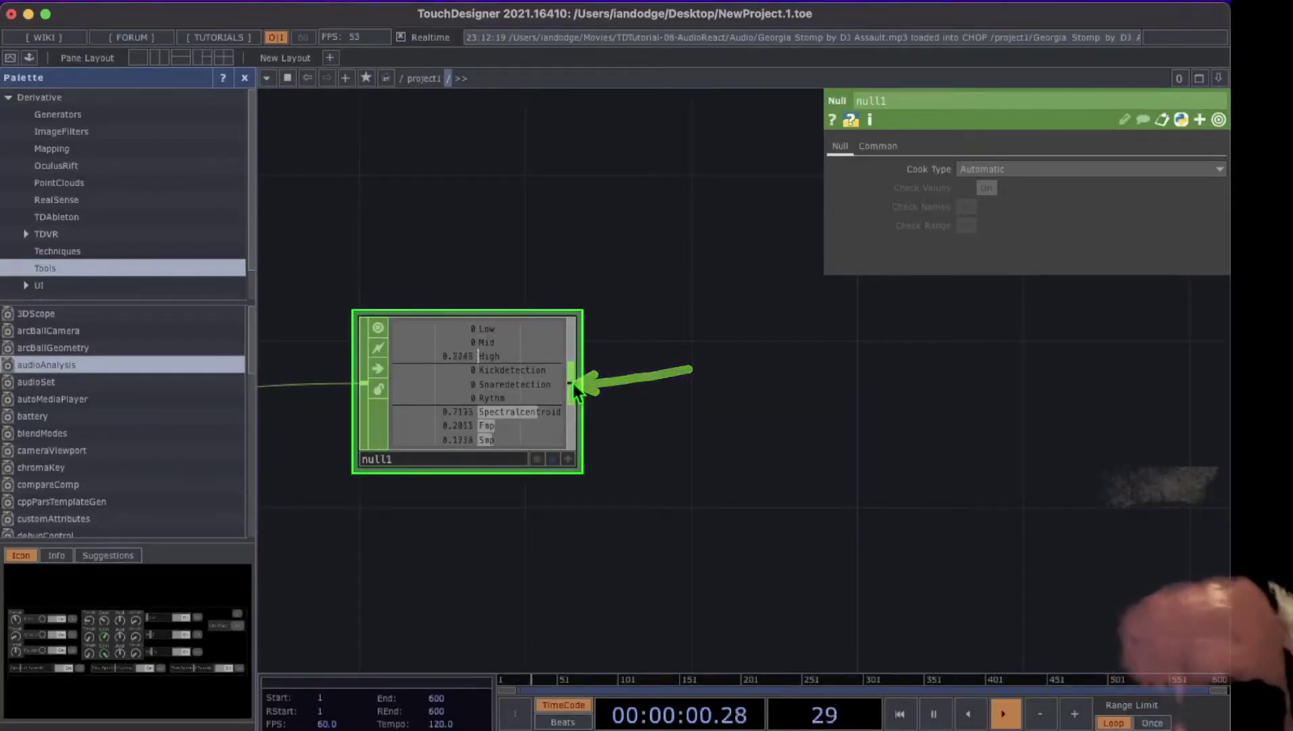
# - Add a Select CHOP connected to null1 and set its channel names to Mid
pyautogui.rightClick(574, 388)
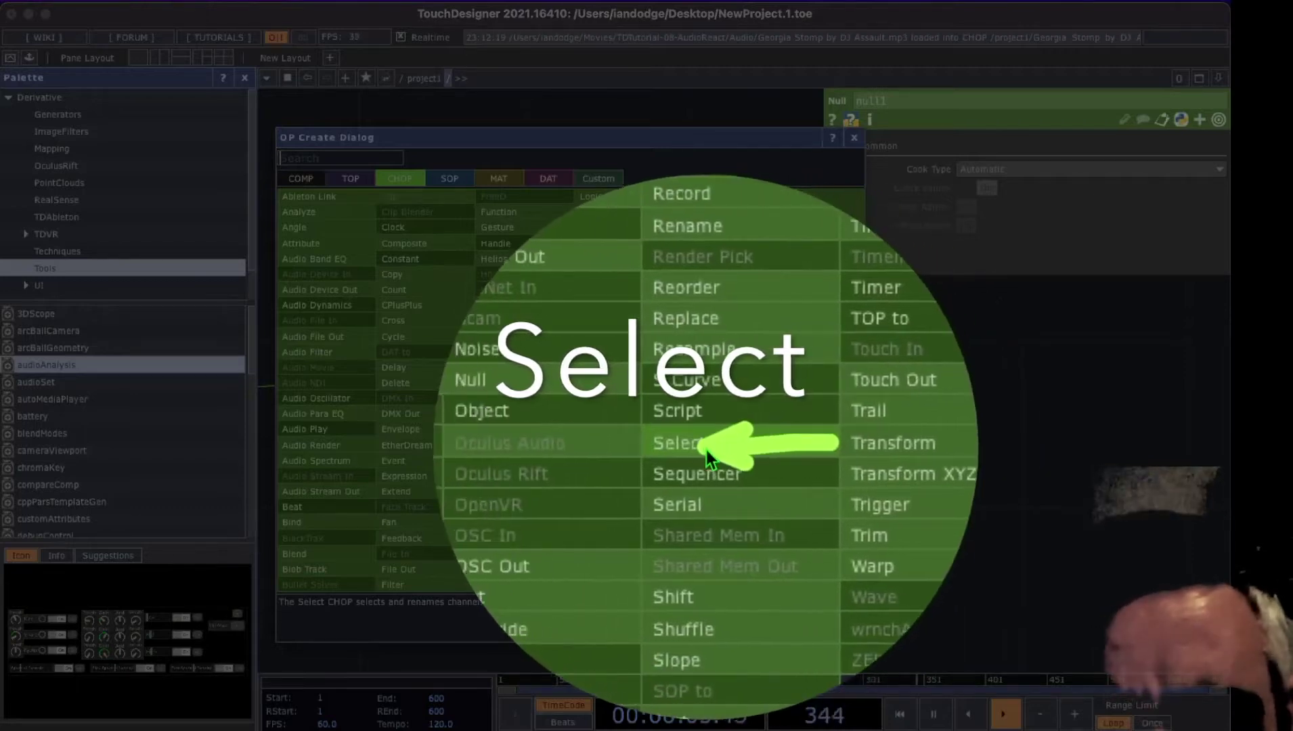
pyautogui.click(706, 450)
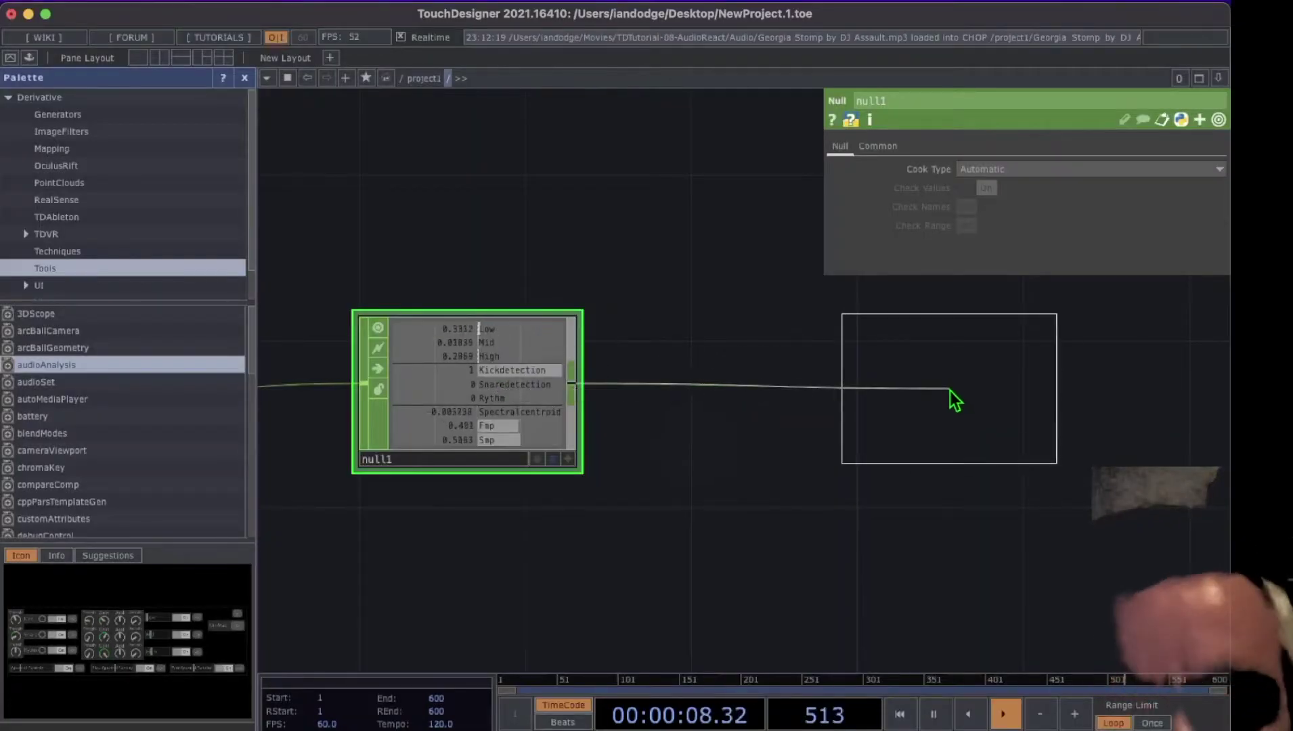
pyautogui.click(953, 400)
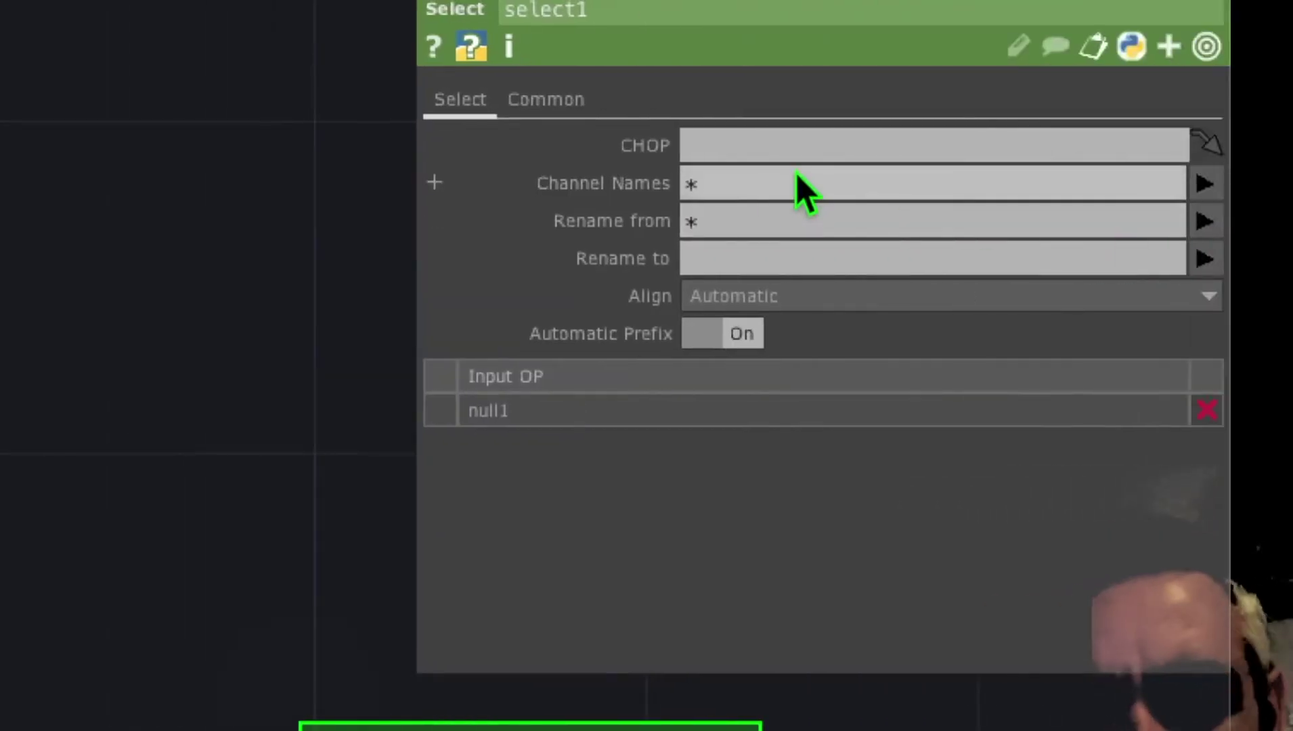
pyautogui.click(745, 178)
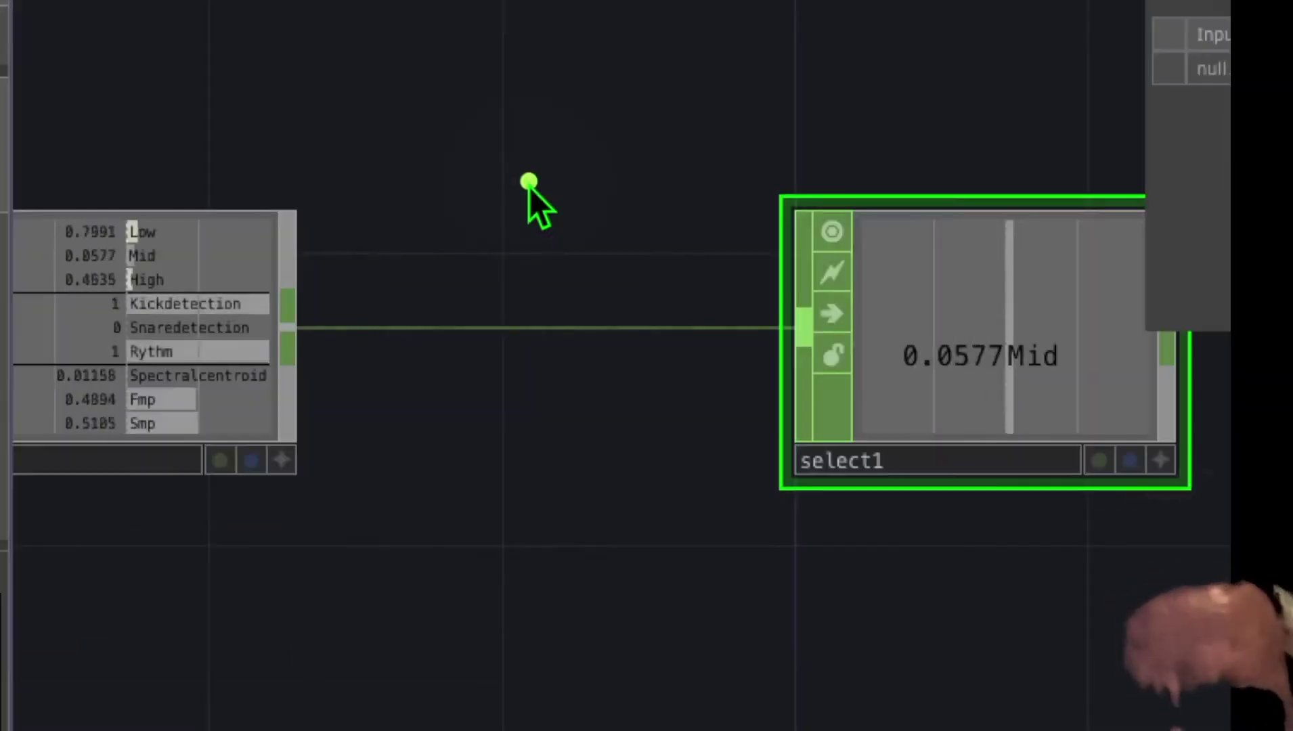
pyautogui.moveTo(530, 187)
pyautogui.mouseDown()
pyautogui.moveTo(371, 220)
pyautogui.moveTo(297, 268)
pyautogui.moveTo(268, 264)
pyautogui.moveTo(282, 372)
pyautogui.mouseUp()
pyautogui.moveTo(277, 419); pyautogui.dragTo(275, 433)
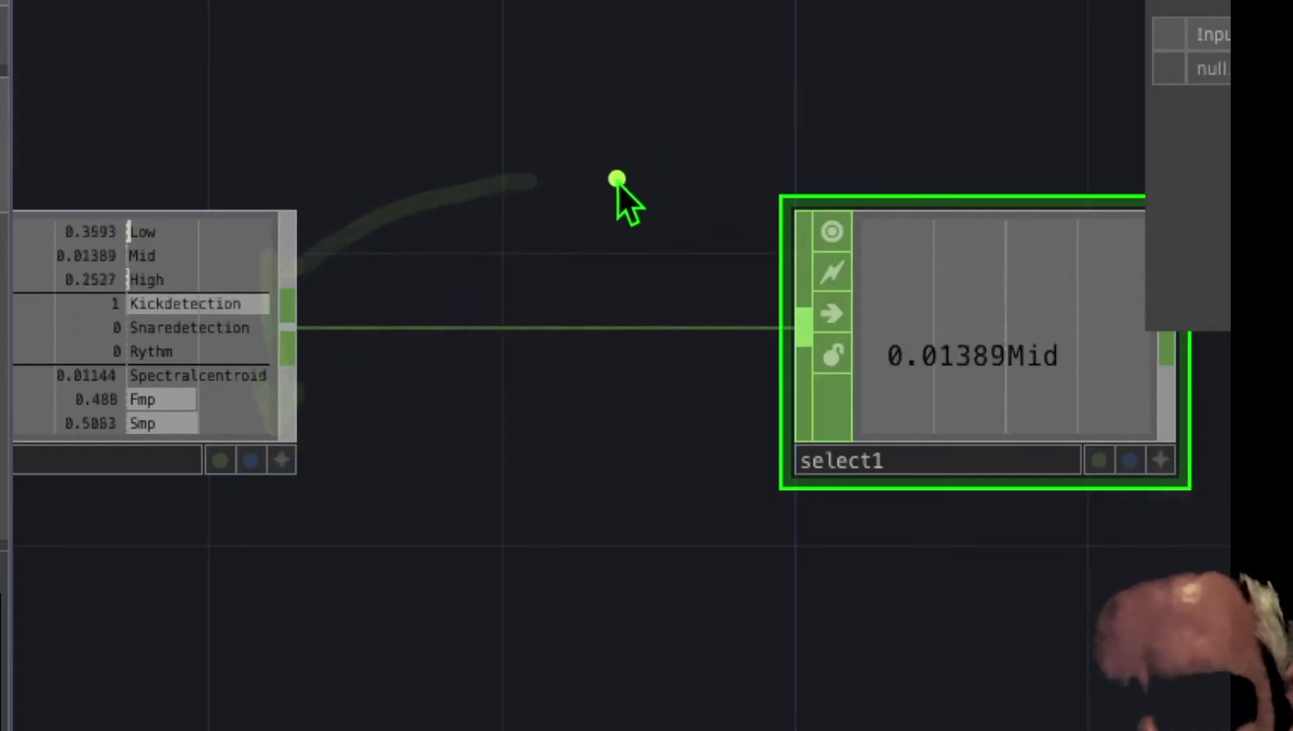
pyautogui.moveTo(586, 192); pyautogui.dragTo(740, 235)
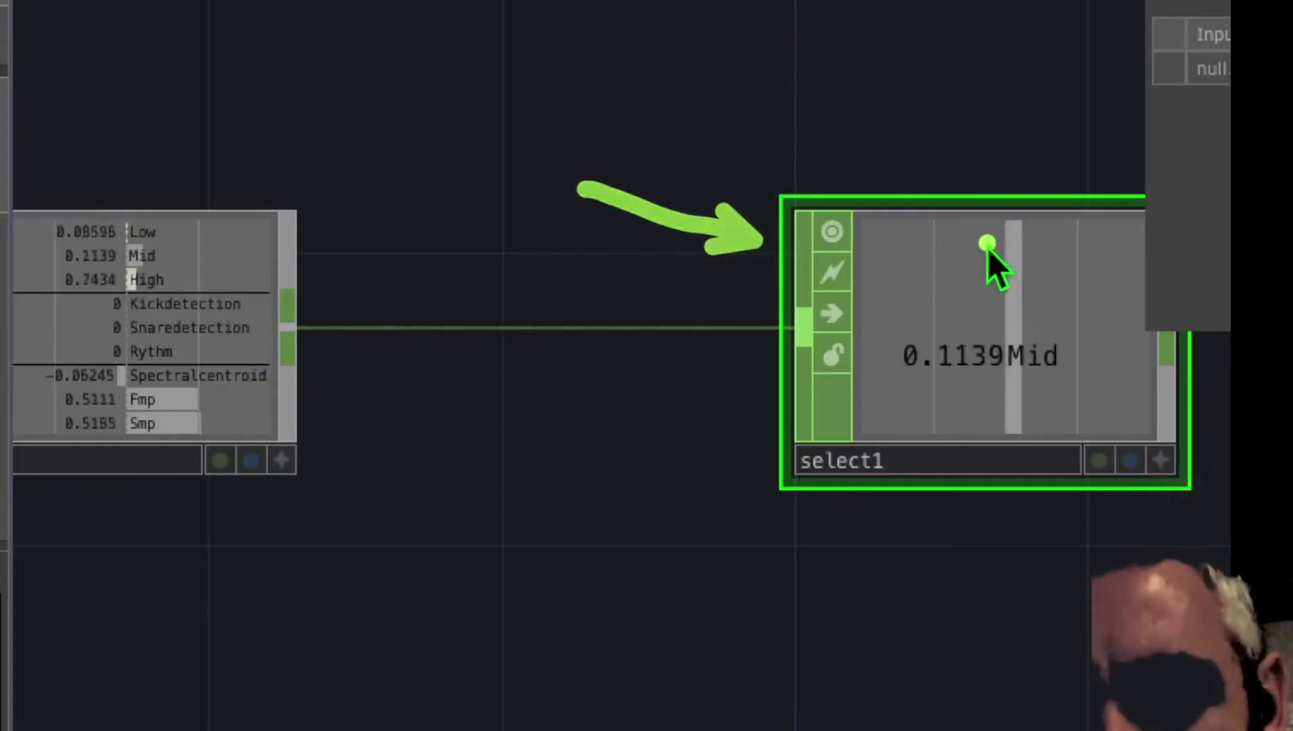
pyautogui.moveTo(1030, 225); pyautogui.dragTo(1033, 344)
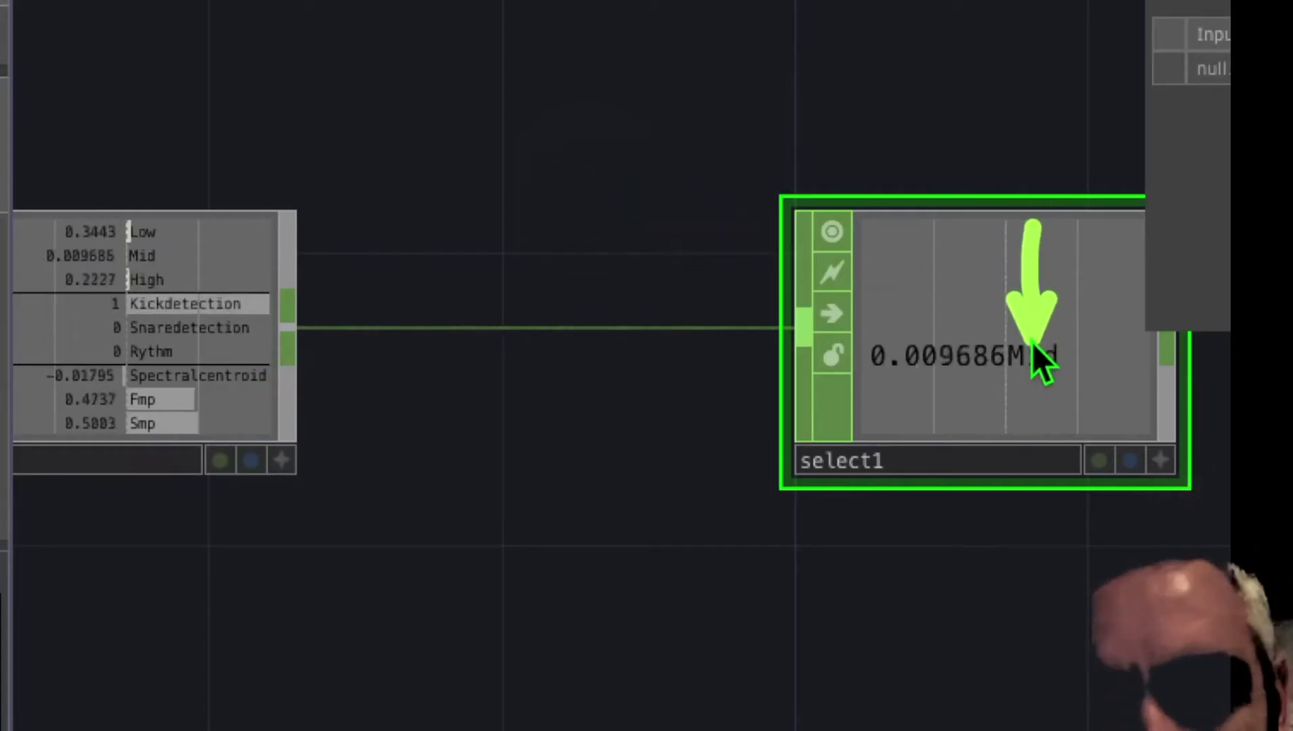
pyautogui.moveTo(404, 178); pyautogui.dragTo(321, 229)
pyautogui.moveTo(416, 272); pyautogui.dragTo(250, 318)
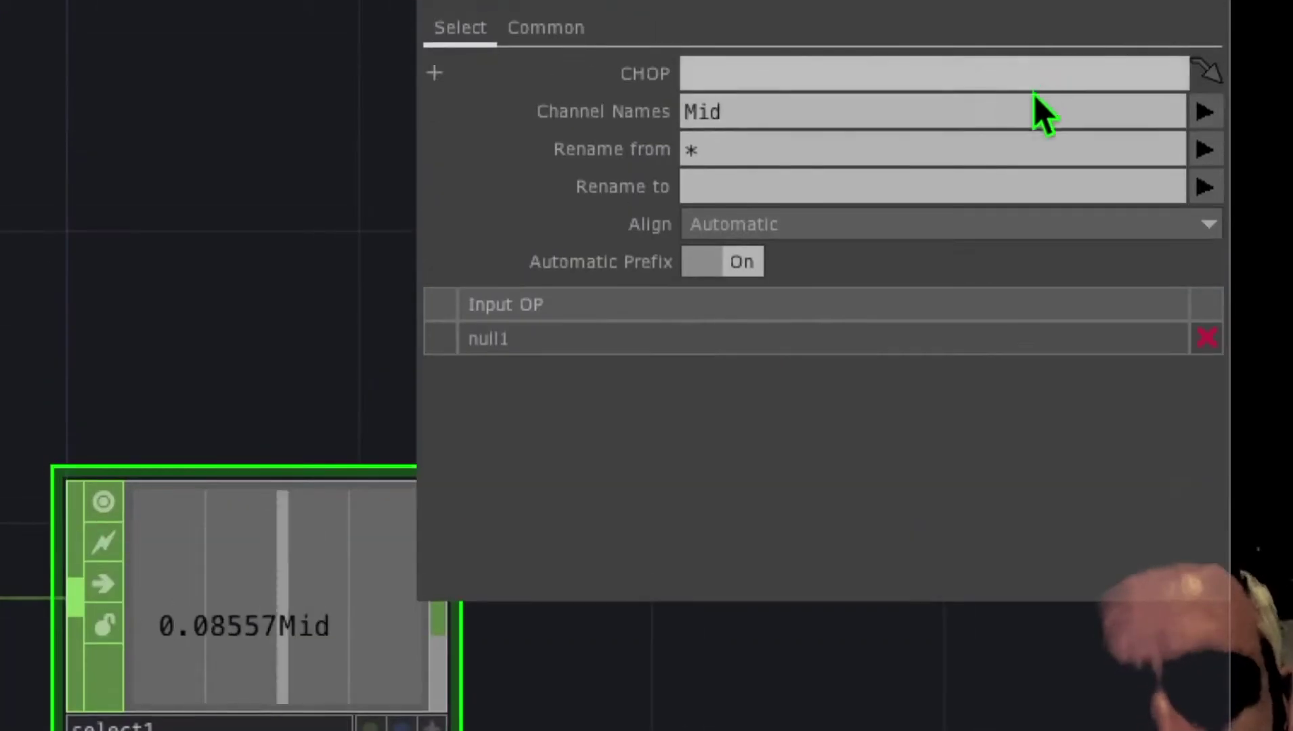
# - Change the channel names of select1 to Snaredetection
pyautogui.click(873, 110)
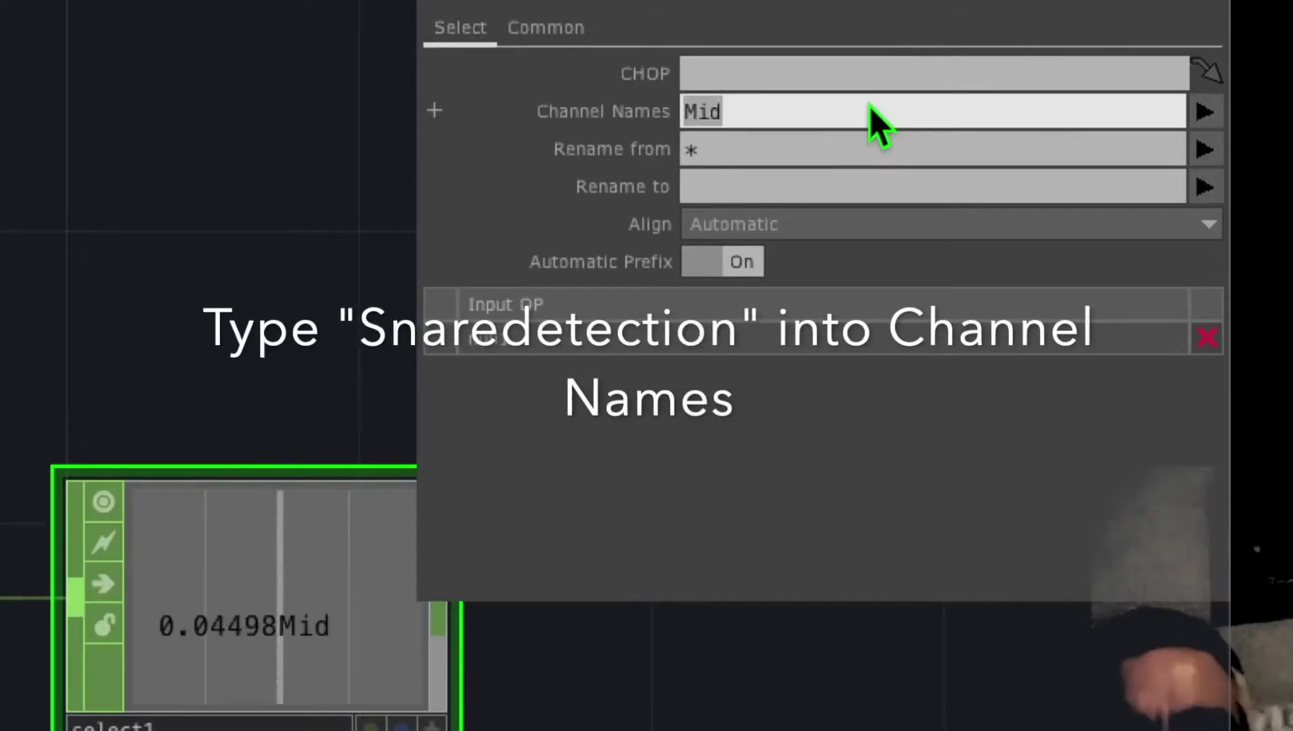
pyautogui.write('Snare')
pyautogui.write('tection')
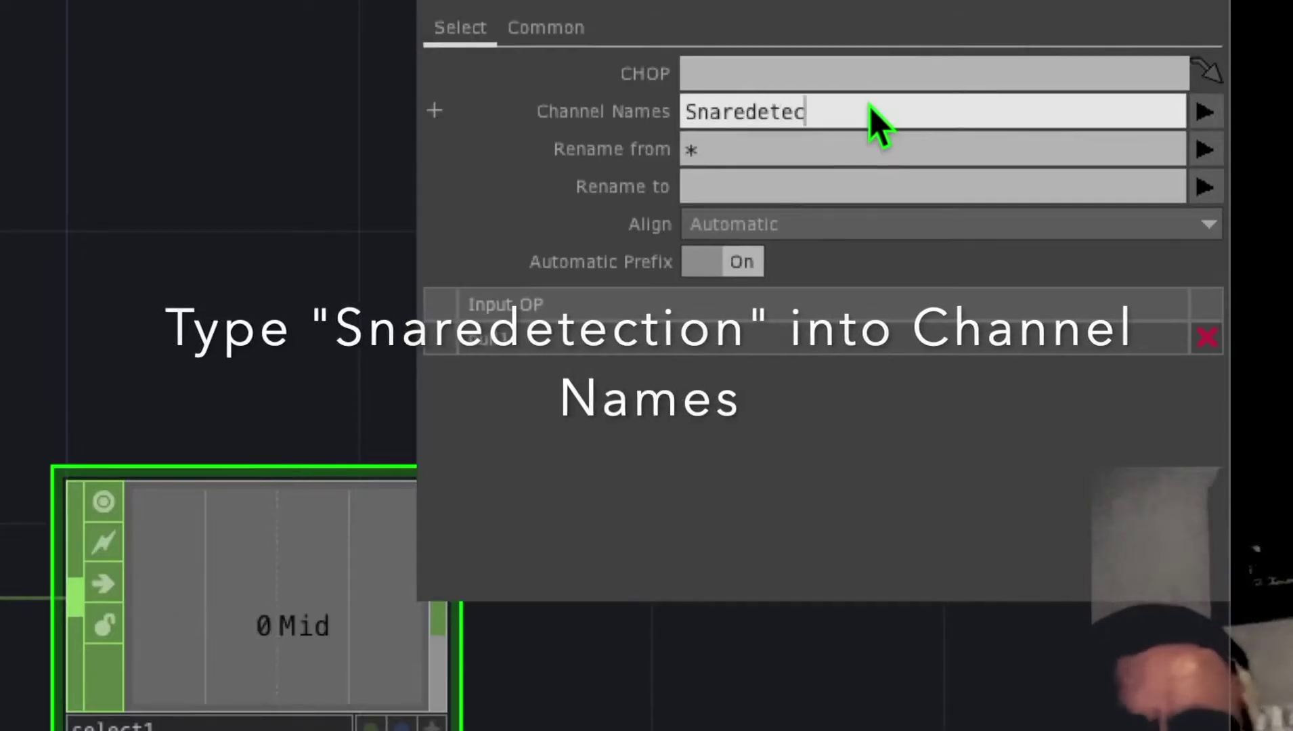
pyautogui.press('Return')
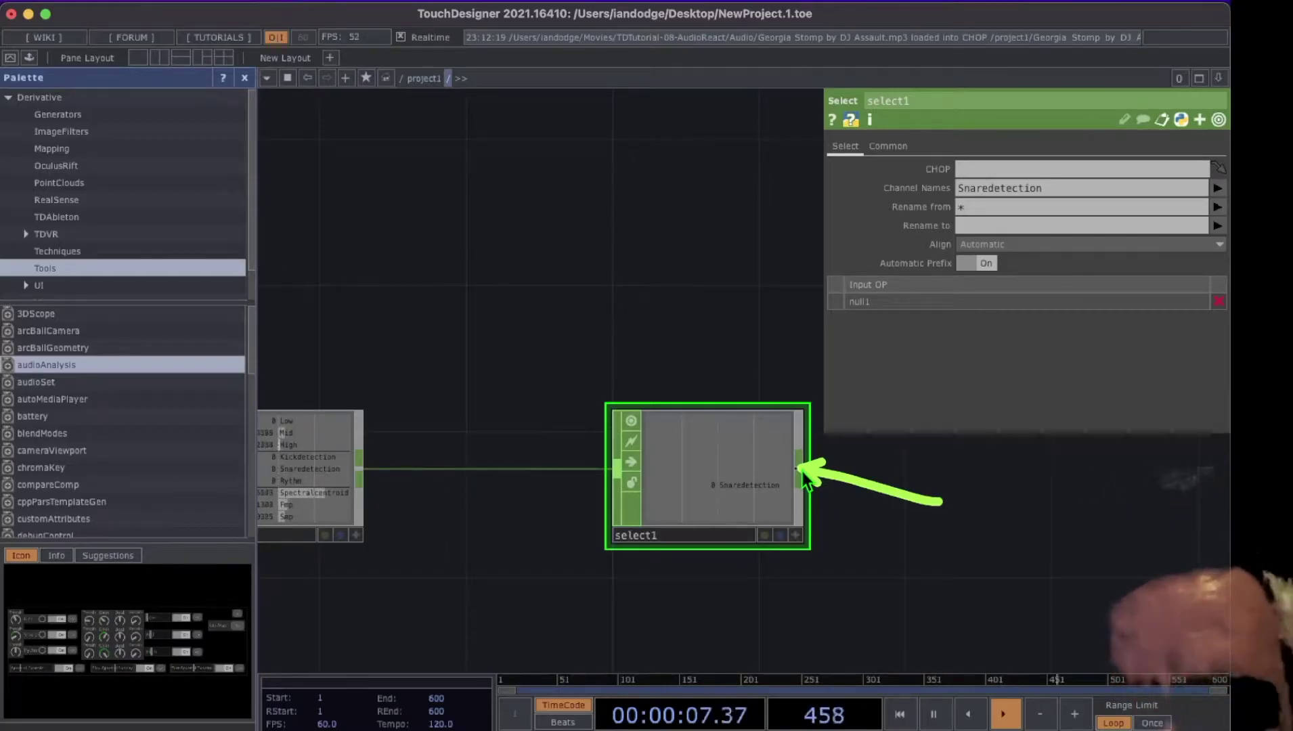
# - Add a Lag CHOP connected to the output of select1
pyautogui.rightClick(800, 469)
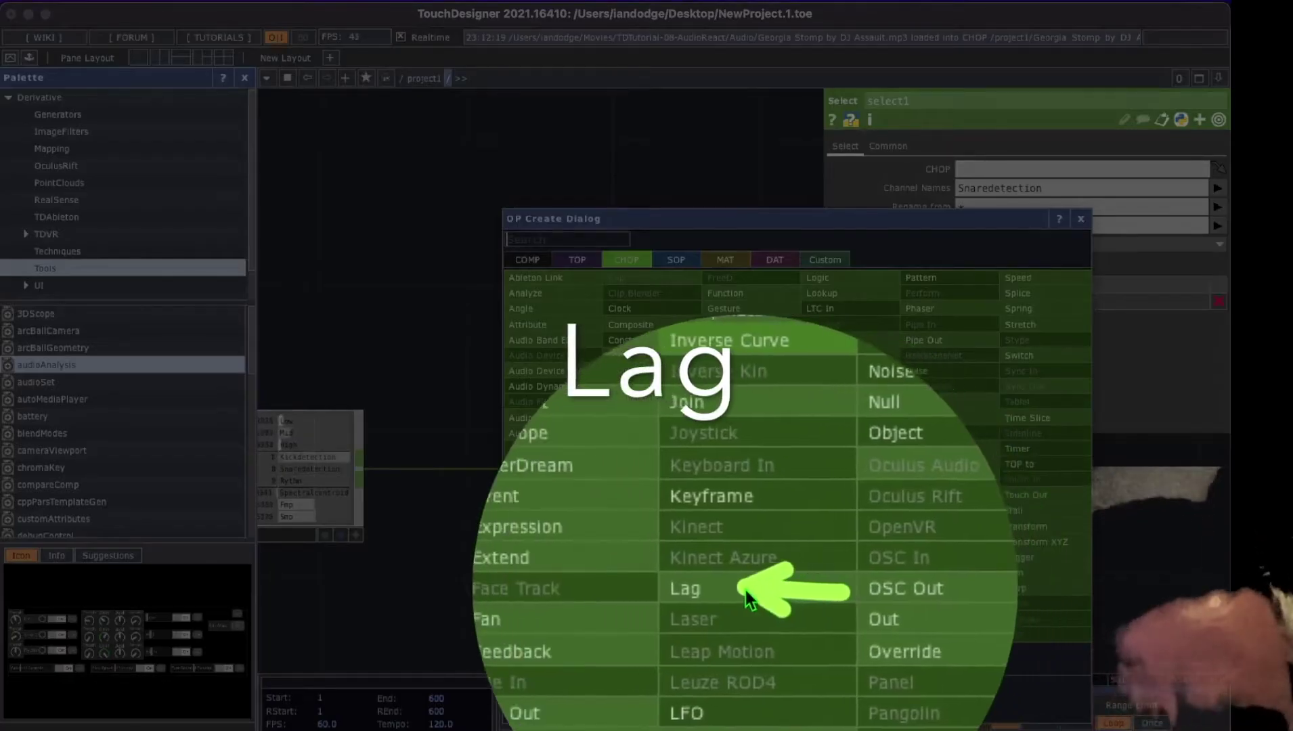
pyautogui.click(728, 589)
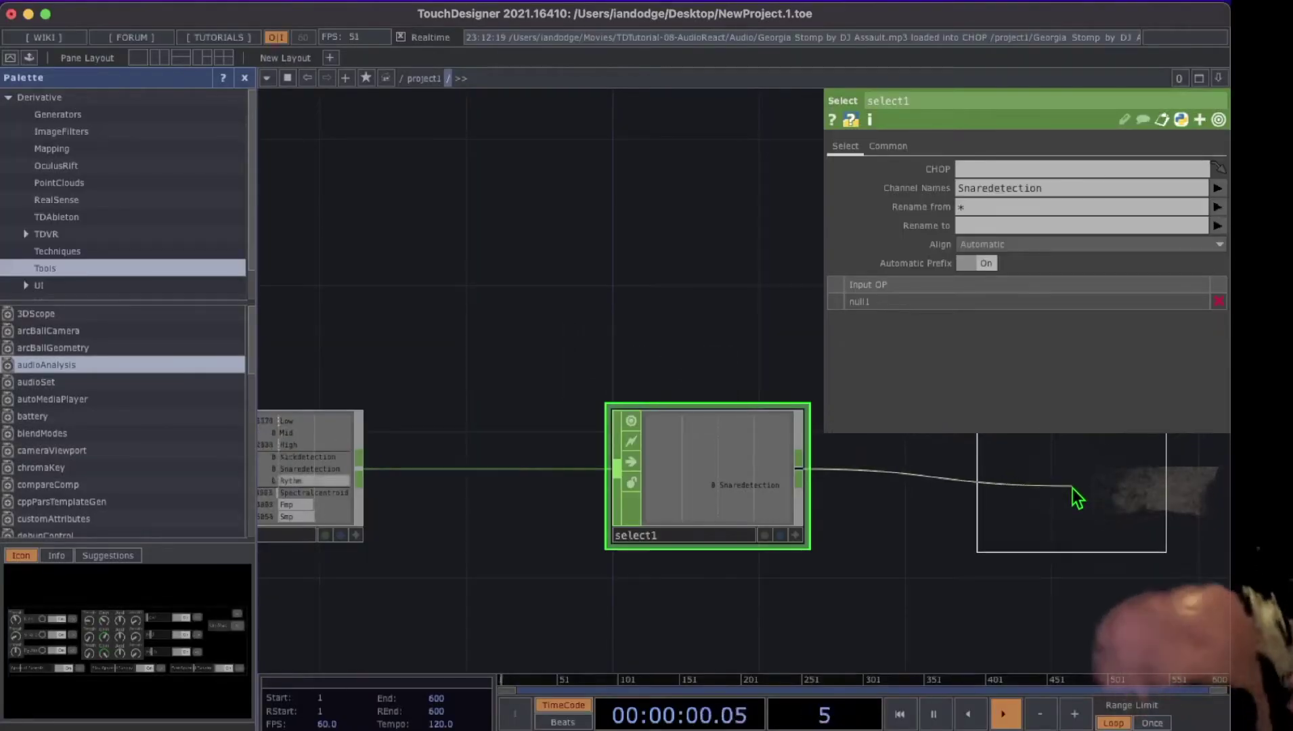
pyautogui.click(1073, 488)
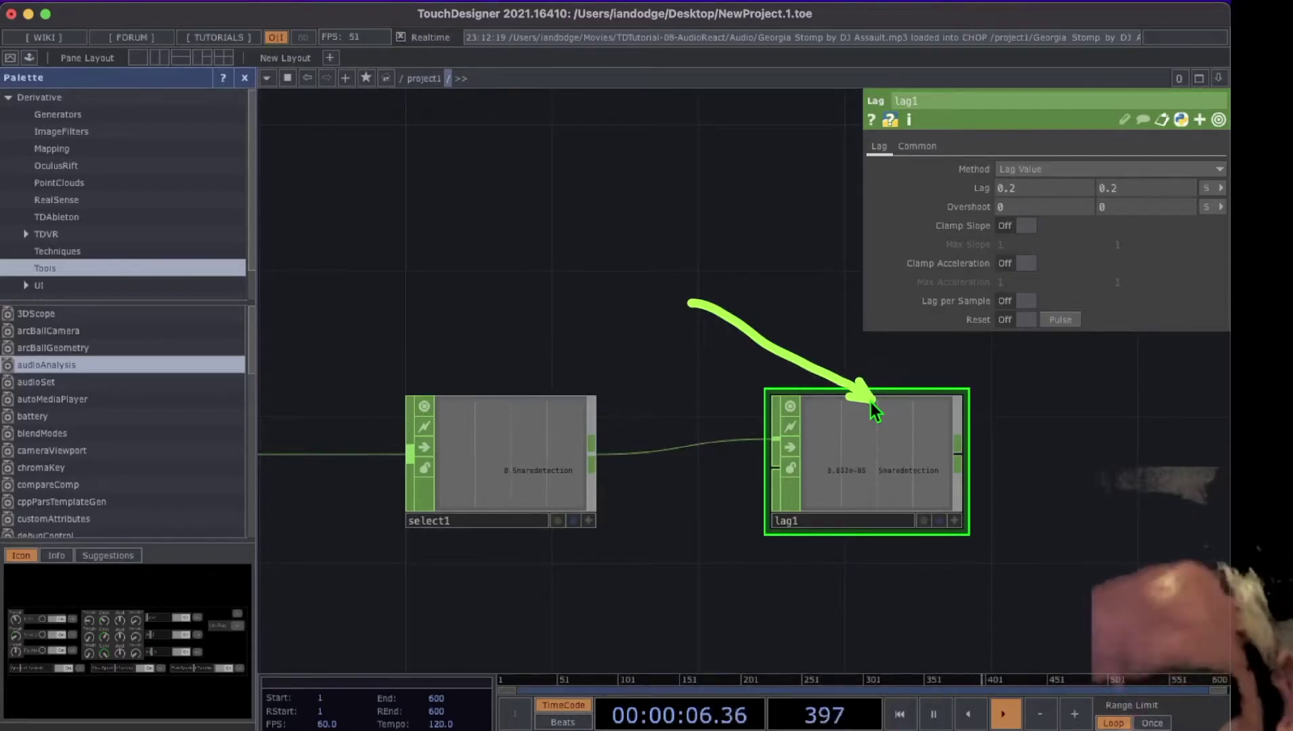
pyautogui.moveTo(870, 402); pyautogui.dragTo(900, 423)
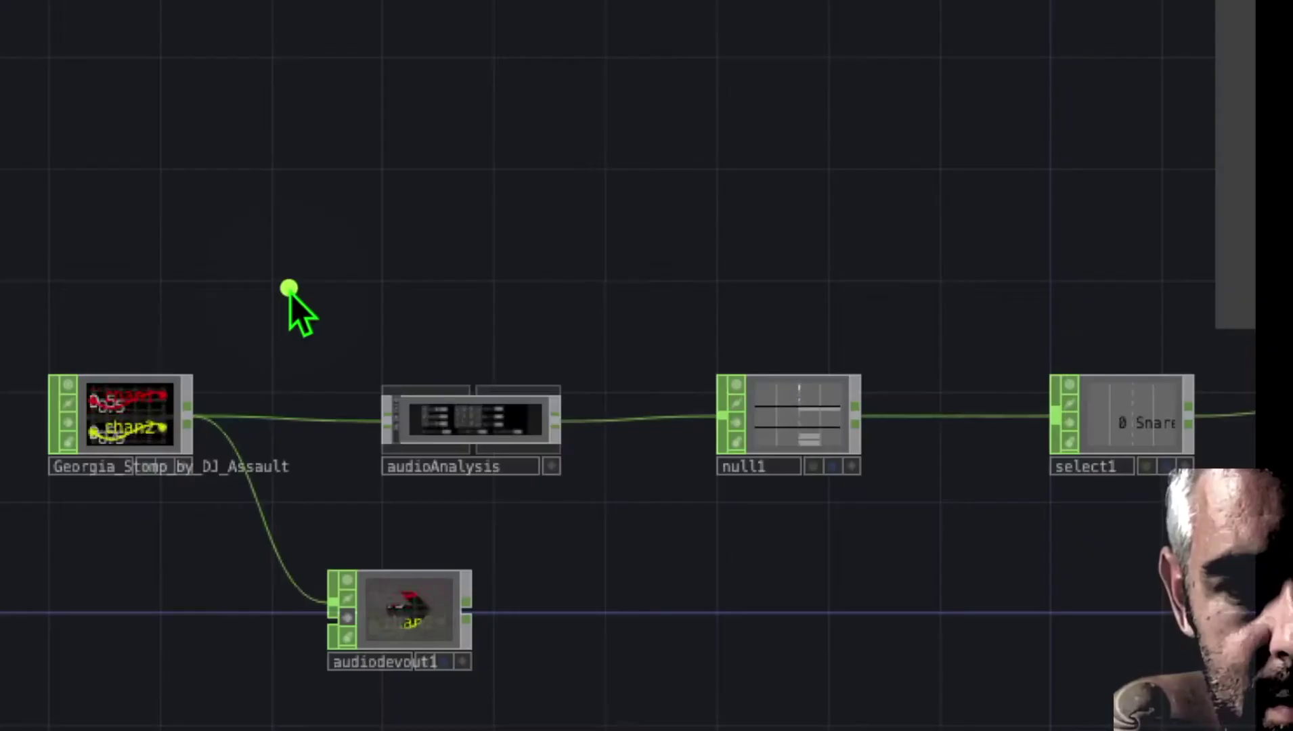
pyautogui.moveTo(168, 256); pyautogui.dragTo(156, 368)
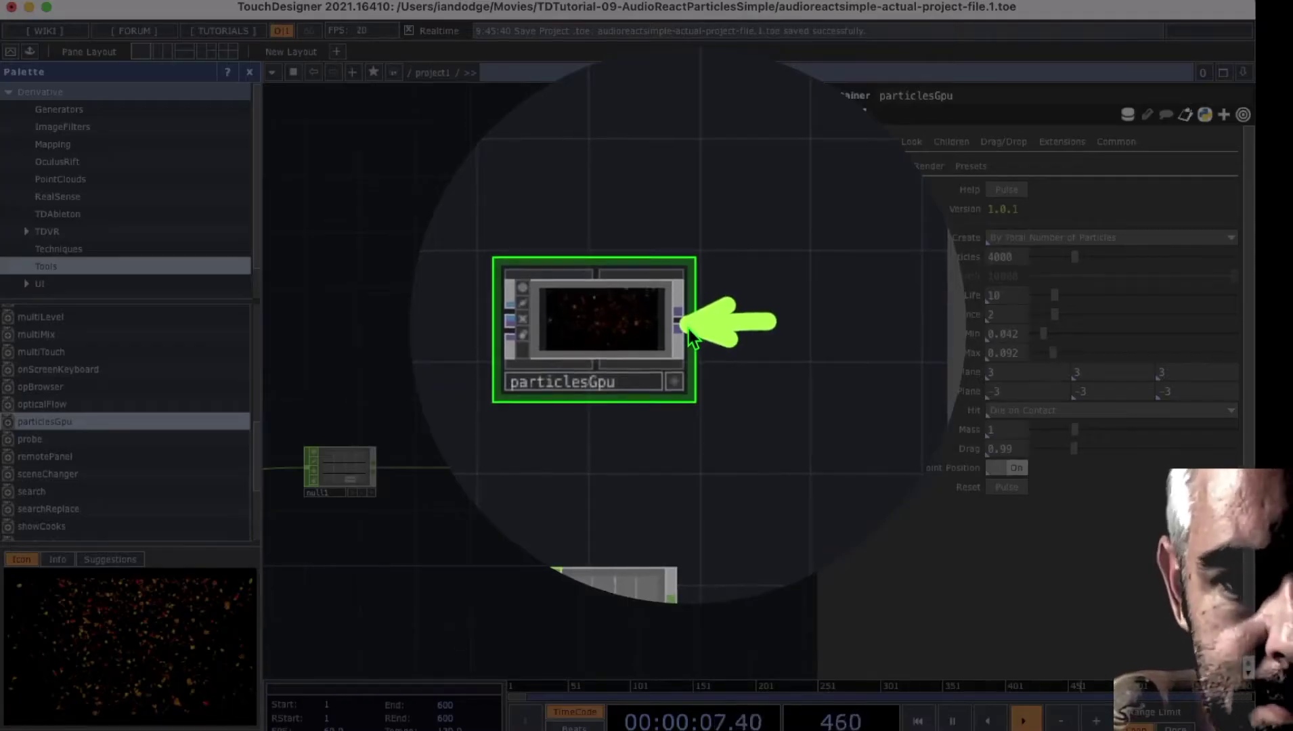
# - Add a Null TOP connected to the output of particlesGpu and display it as the network background
pyautogui.press('Tab')
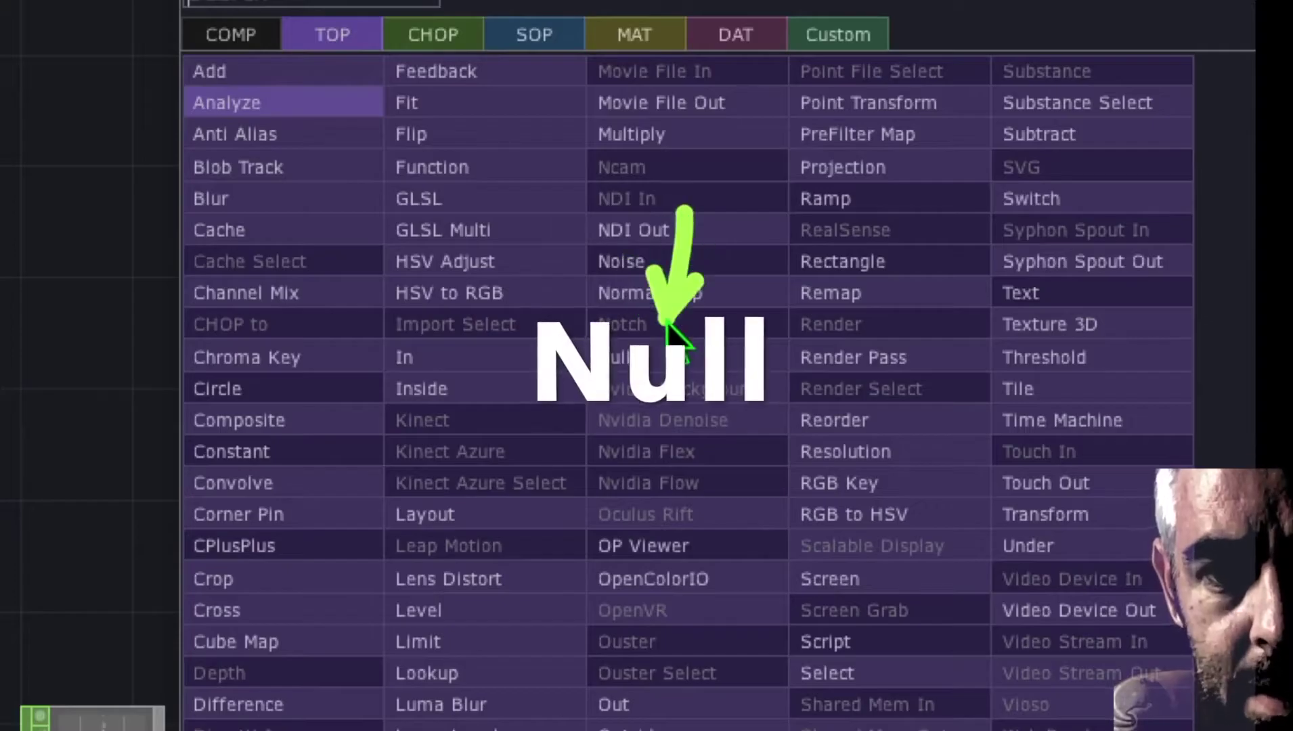
pyautogui.click(614, 358)
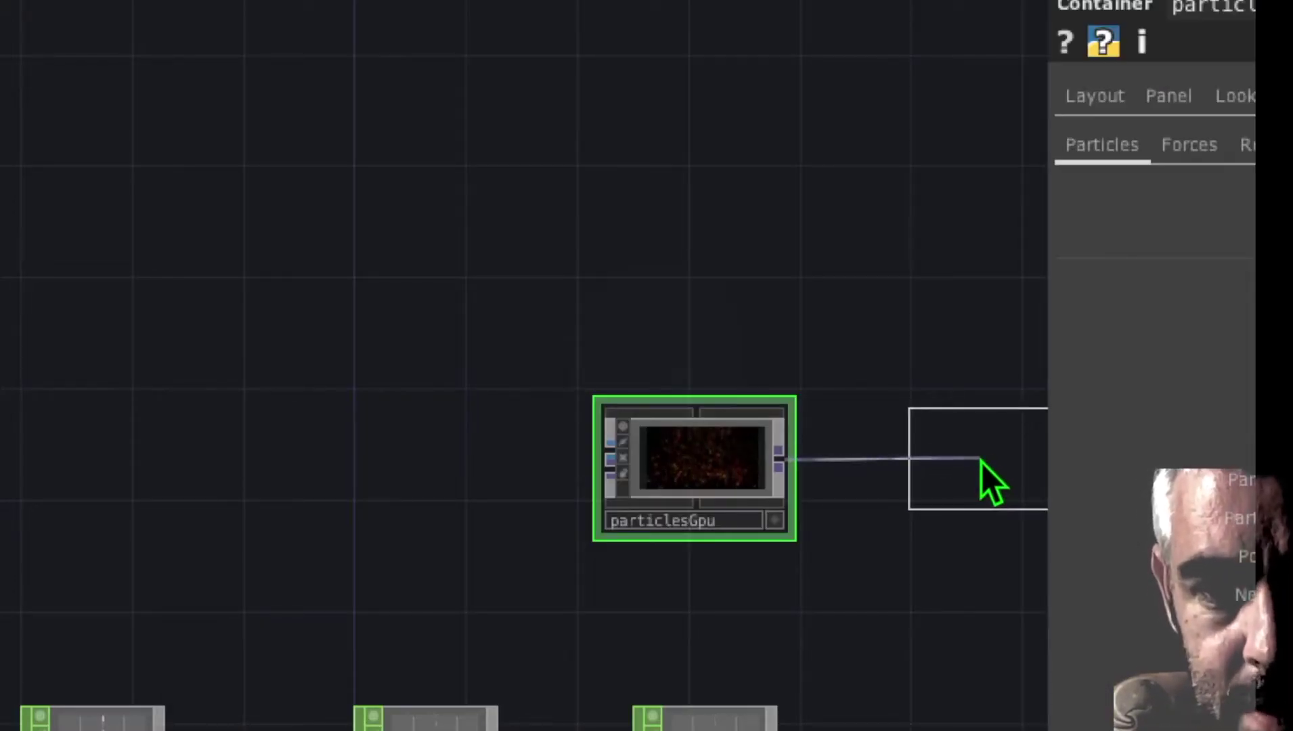
pyautogui.click(982, 463)
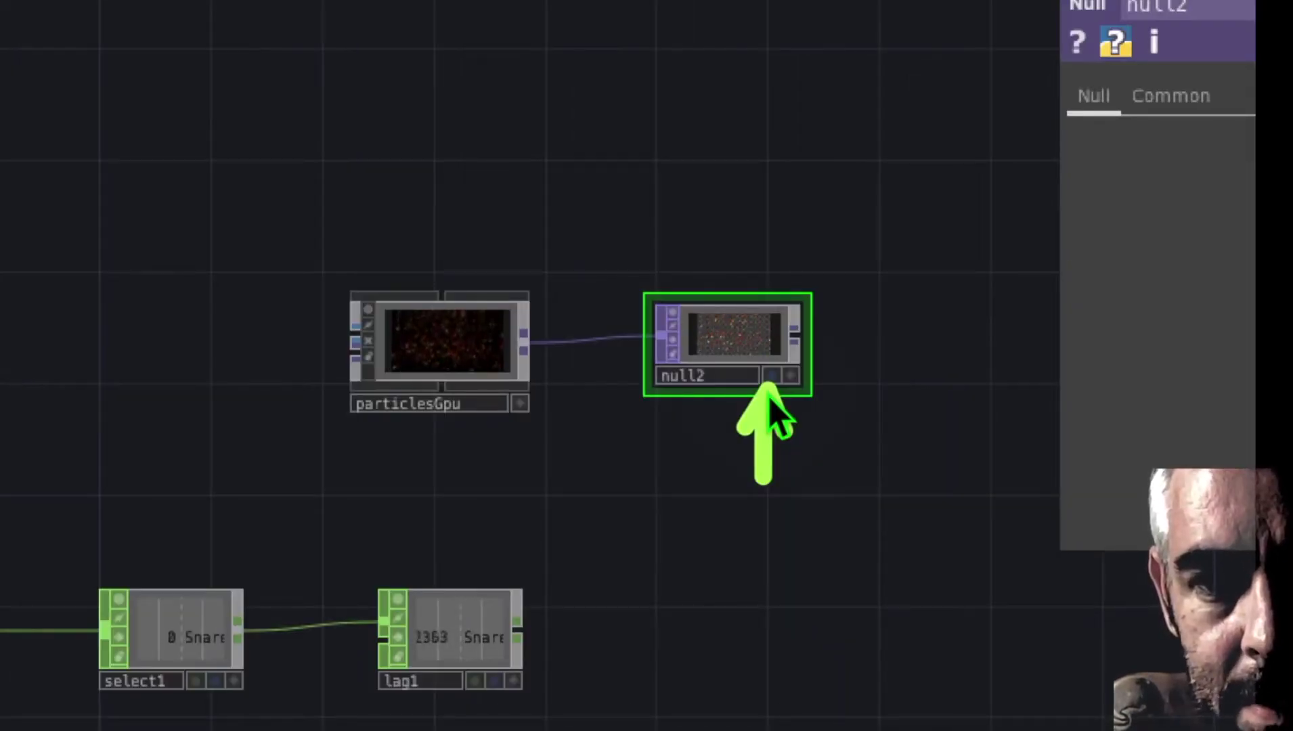
pyautogui.click(772, 379)
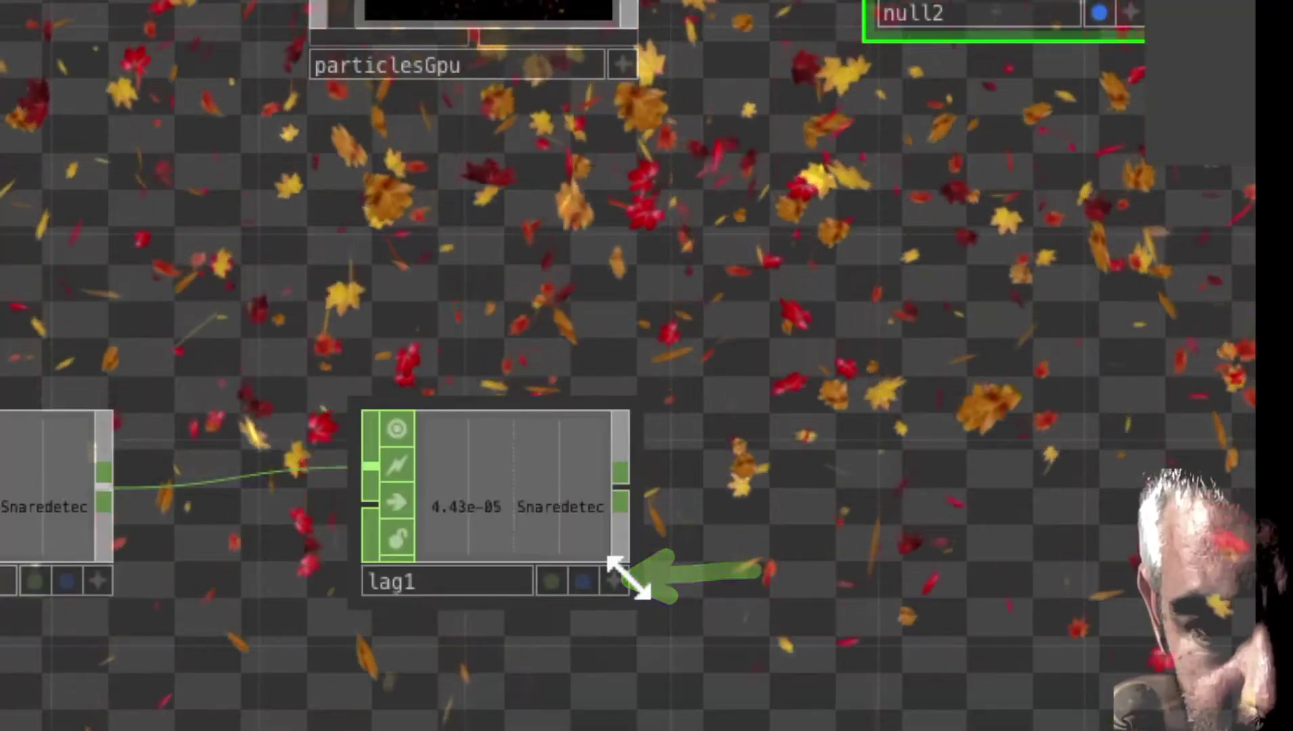
# - Make lag1 viewer-active and export its Snaredetection channel to the Particle Size Max parameter of particlesGpu
pyautogui.click(622, 583)
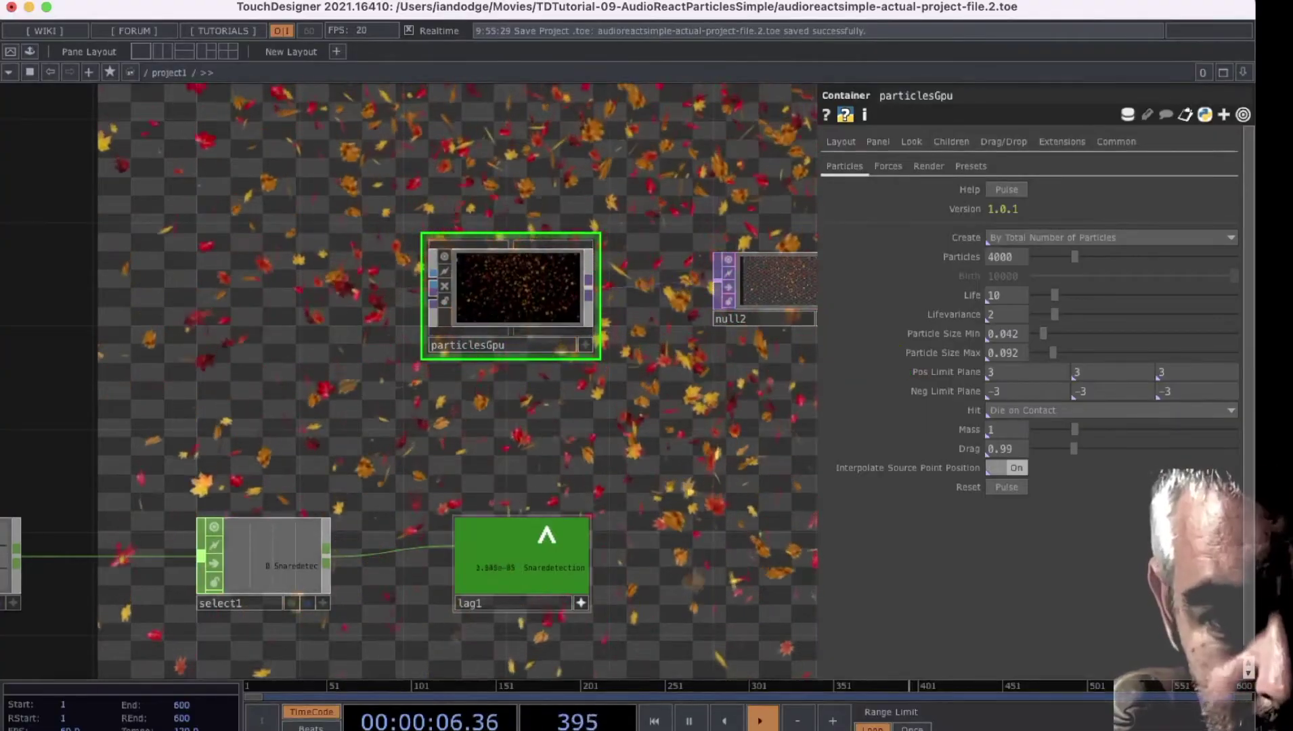
pyautogui.moveTo(546, 538); pyautogui.dragTo(1035, 329)
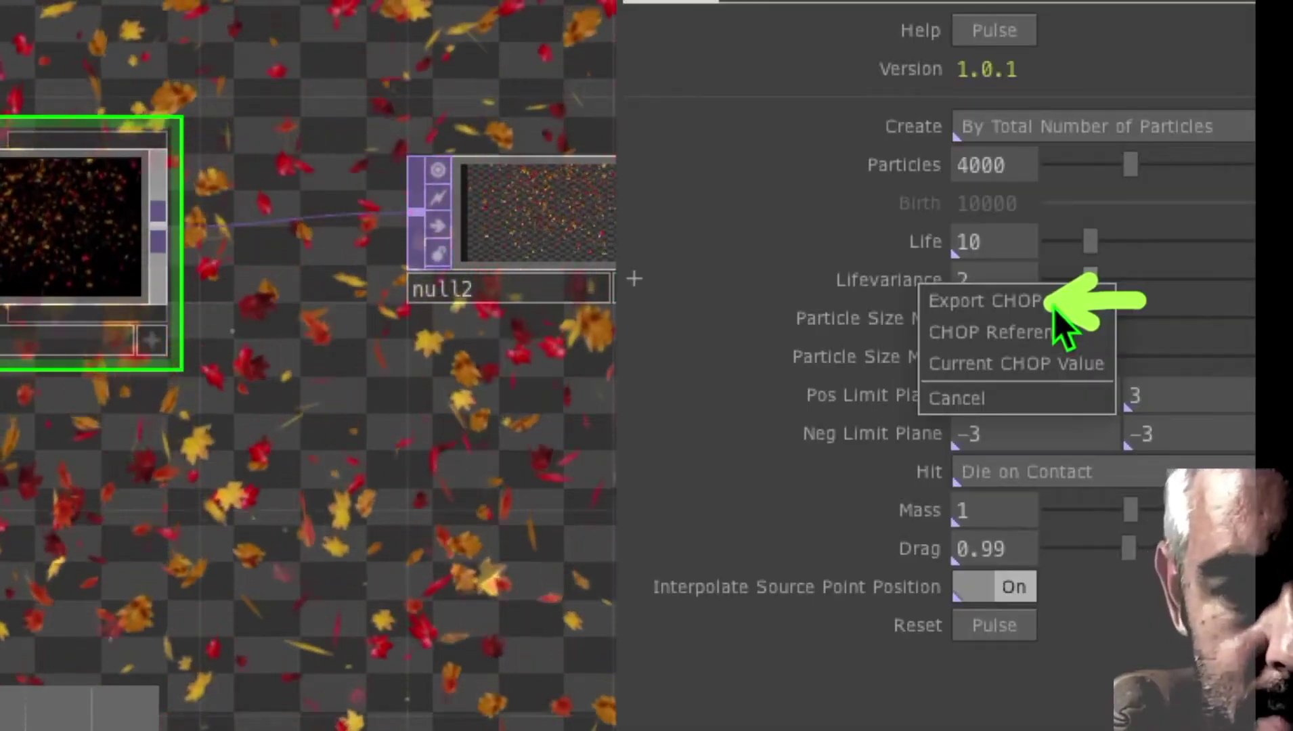
pyautogui.click(1053, 310)
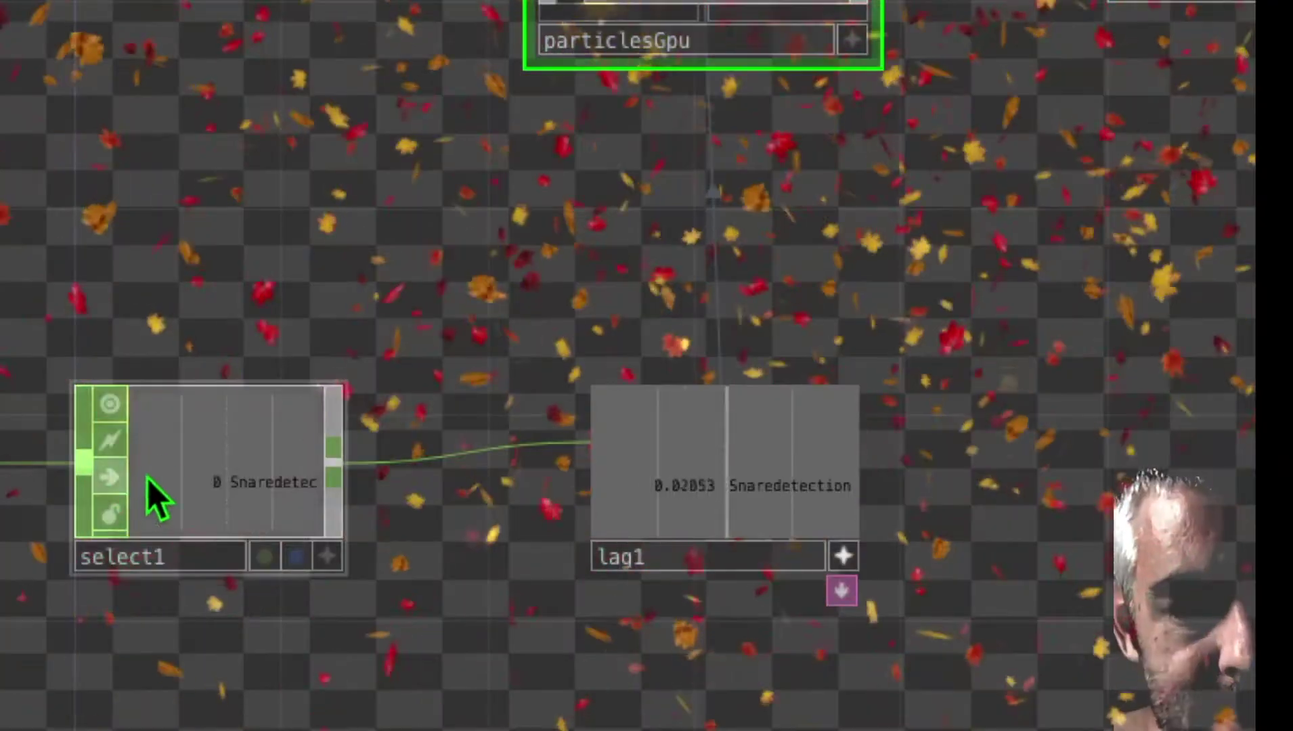
# - Change the channel names of select1 to Kickdetection
pyautogui.moveTo(234, 228); pyautogui.dragTo(237, 379)
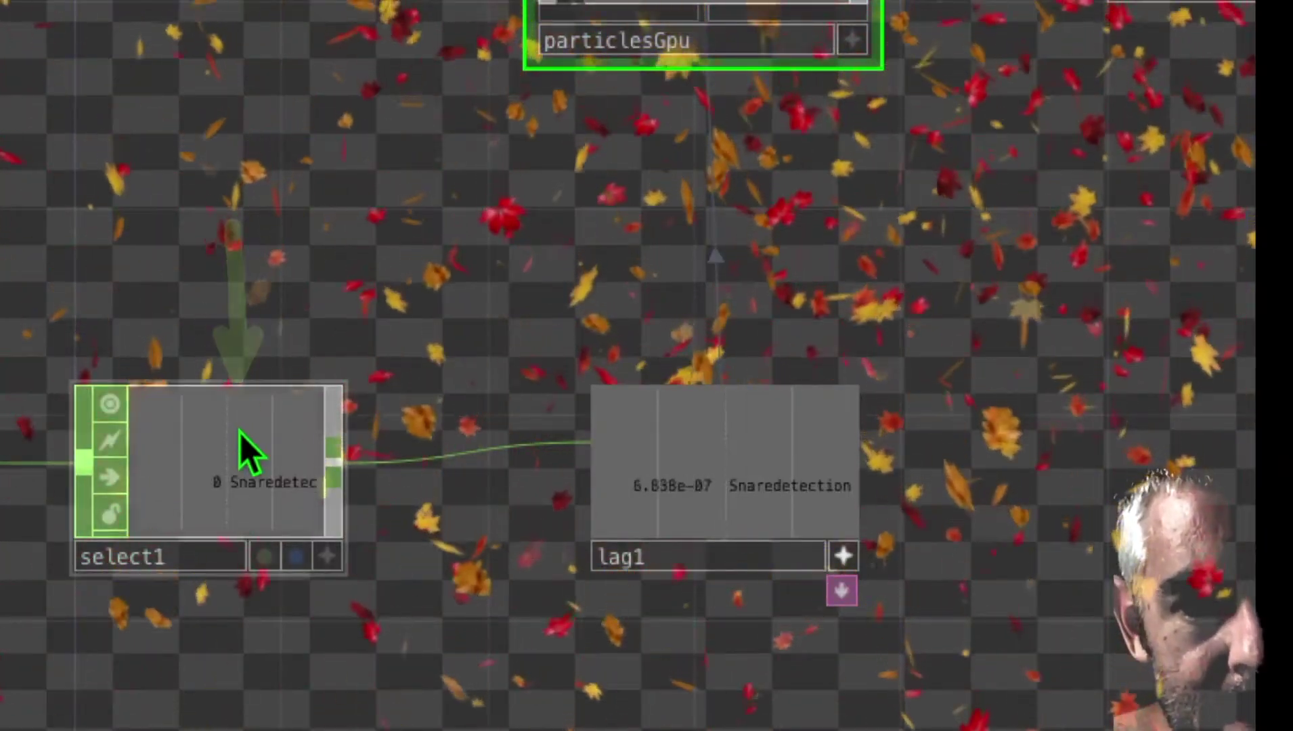
pyautogui.click(240, 433)
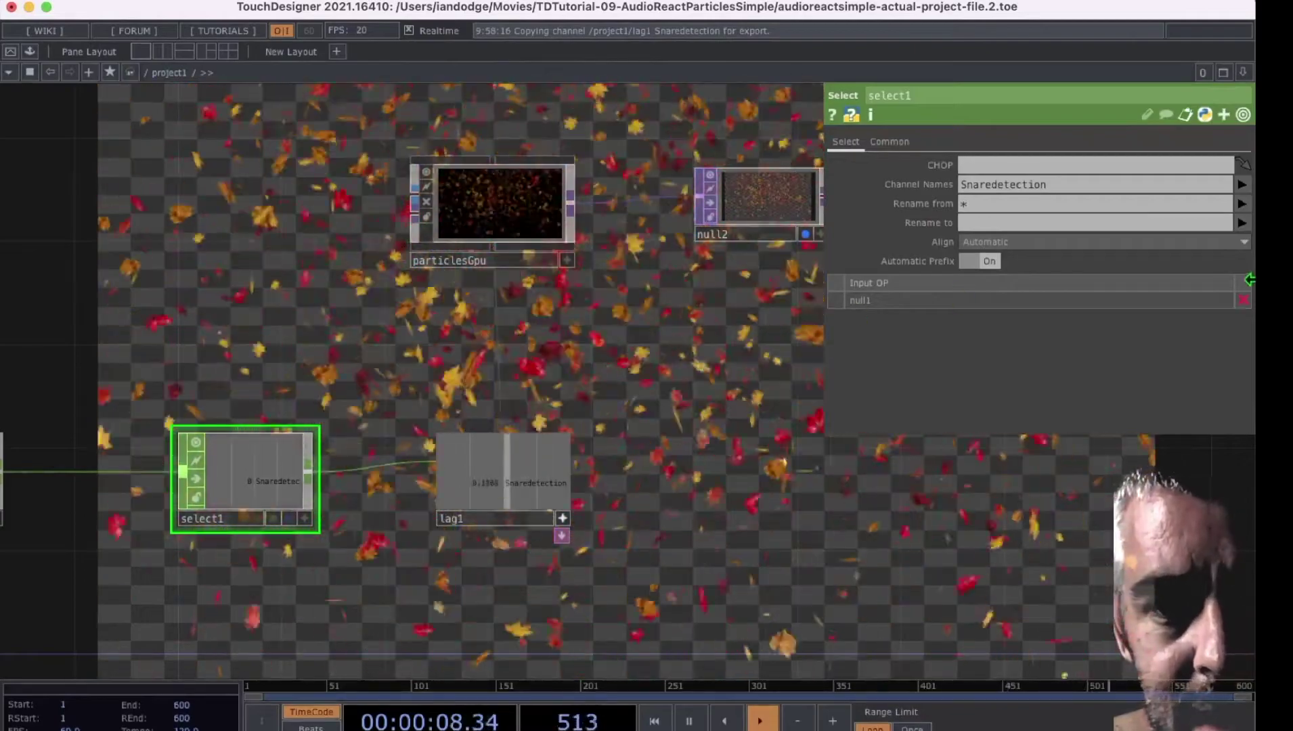
pyautogui.moveTo(769, 269); pyautogui.dragTo(876, 189)
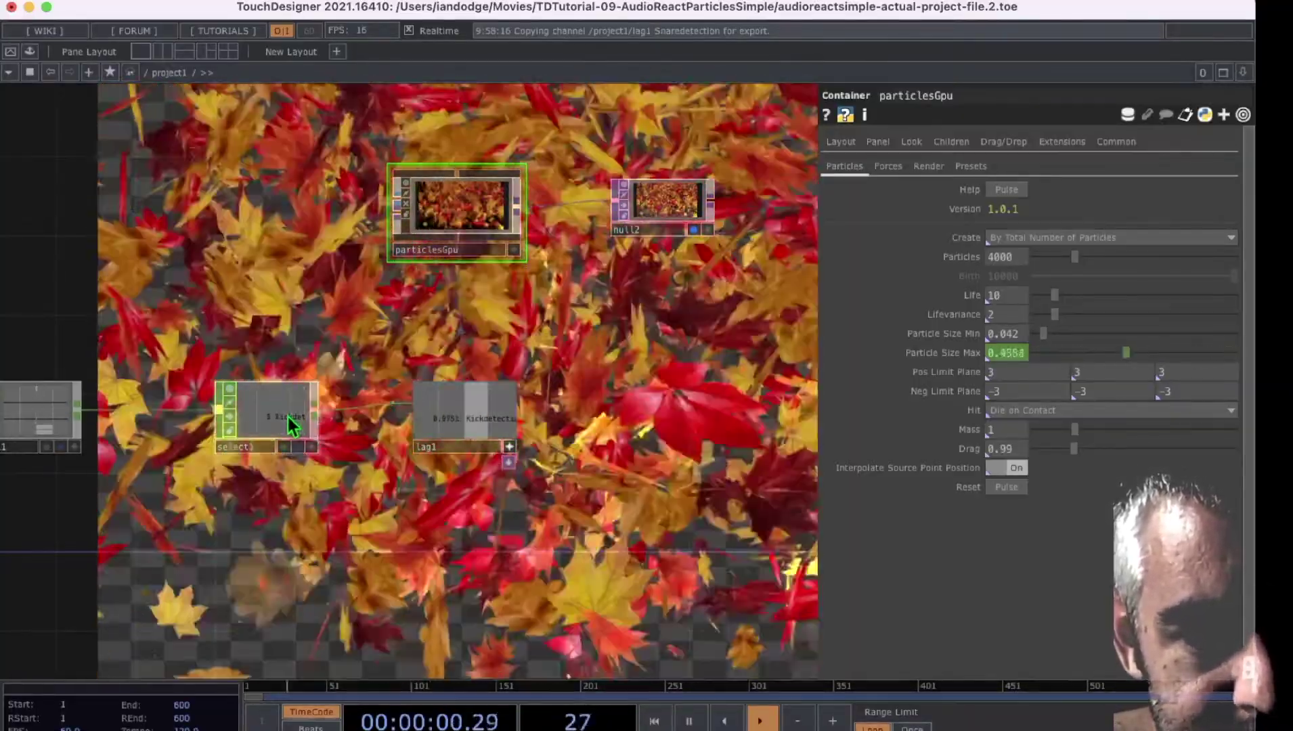
pyautogui.click(290, 419)
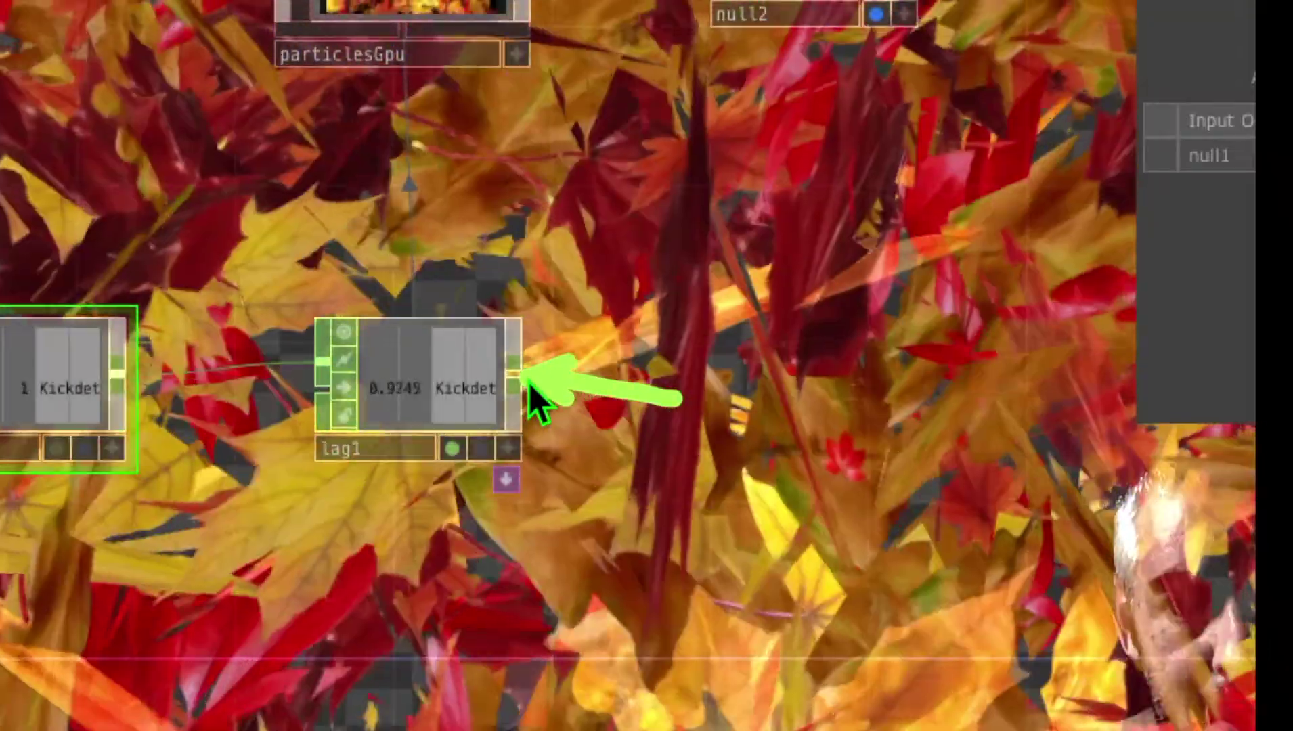
# - Add a Math CHOP connected to the output of lag1 and open its Mult-Add parameters
pyautogui.rightClick(534, 391)
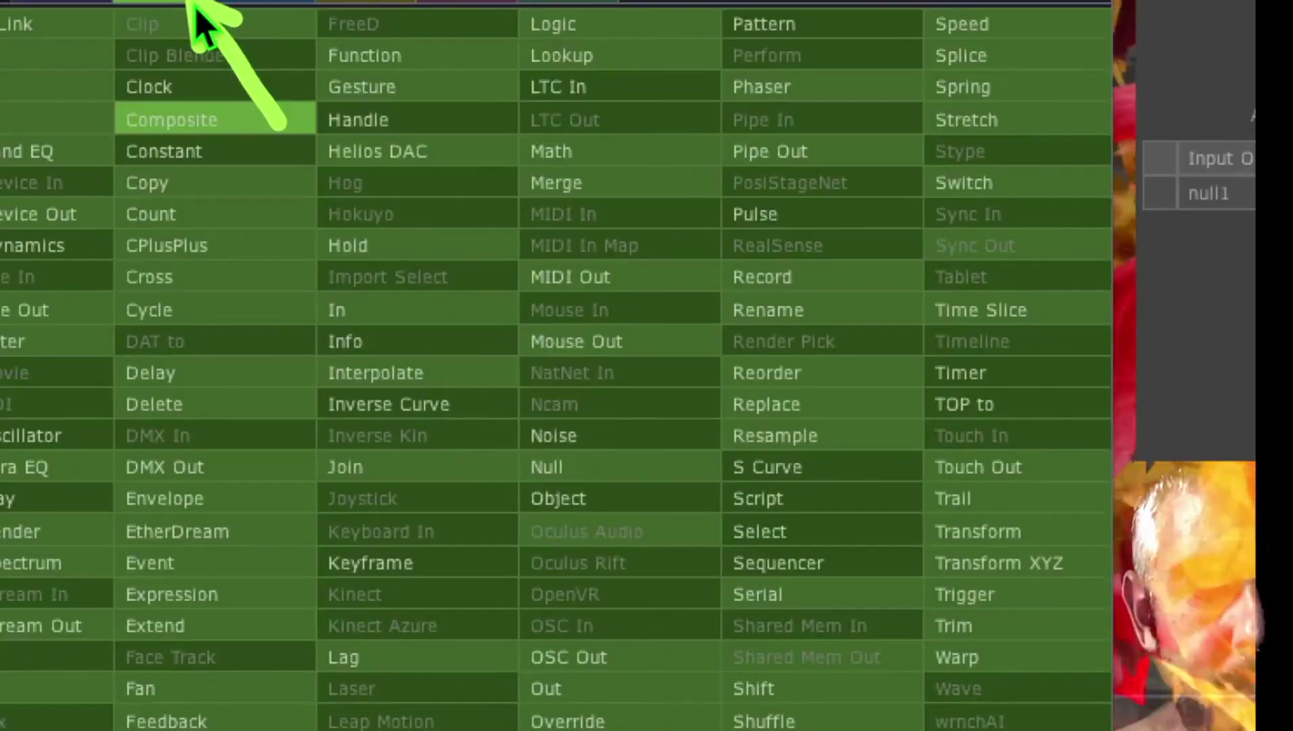
pyautogui.click(584, 154)
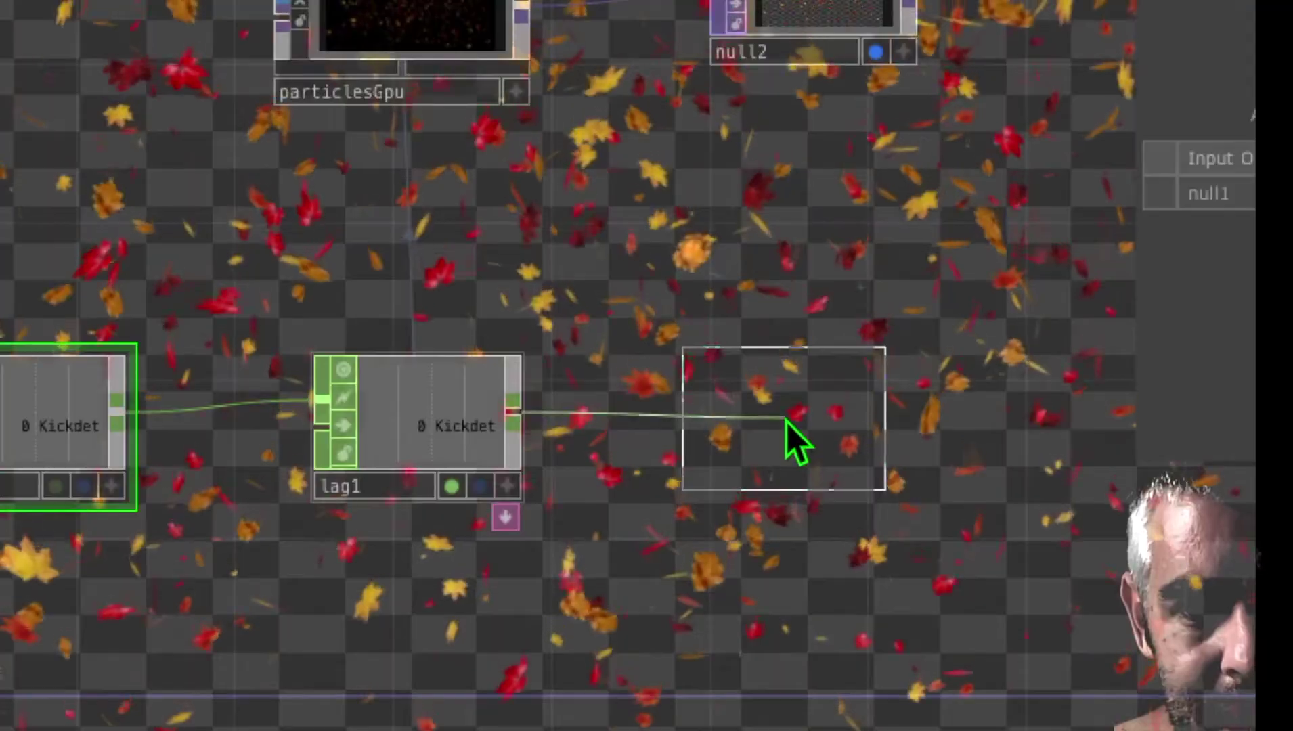
pyautogui.click(795, 428)
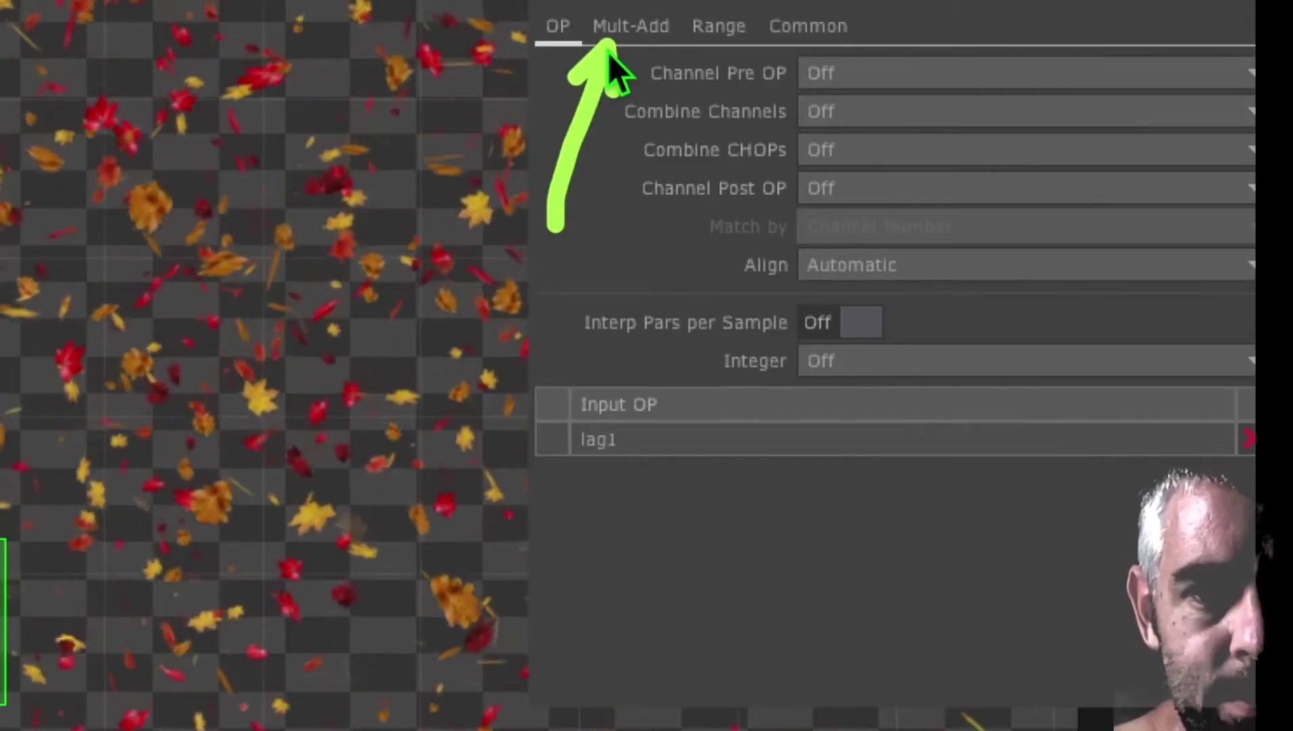
pyautogui.click(612, 31)
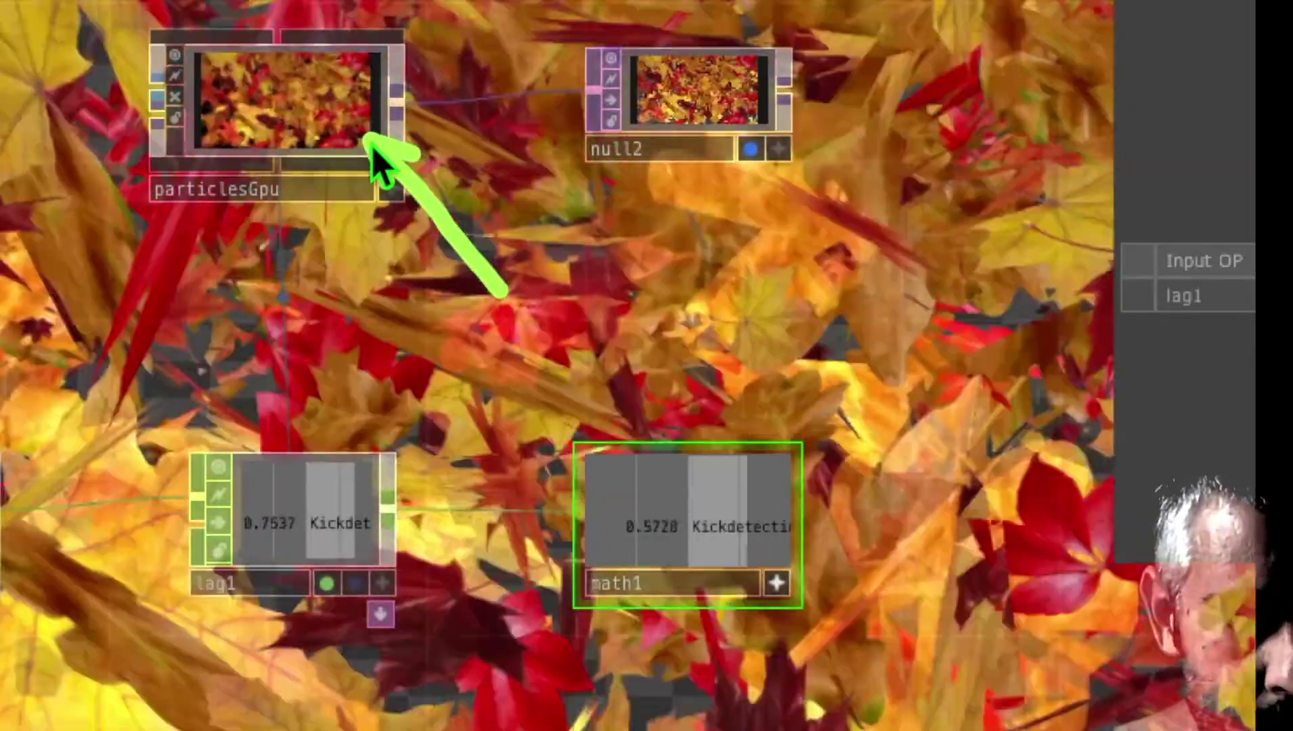
# - Export math1's Kickdetection channel to particlesGpu's Particle Size Max and set math1's Multiply to 0.25
pyautogui.click(376, 156)
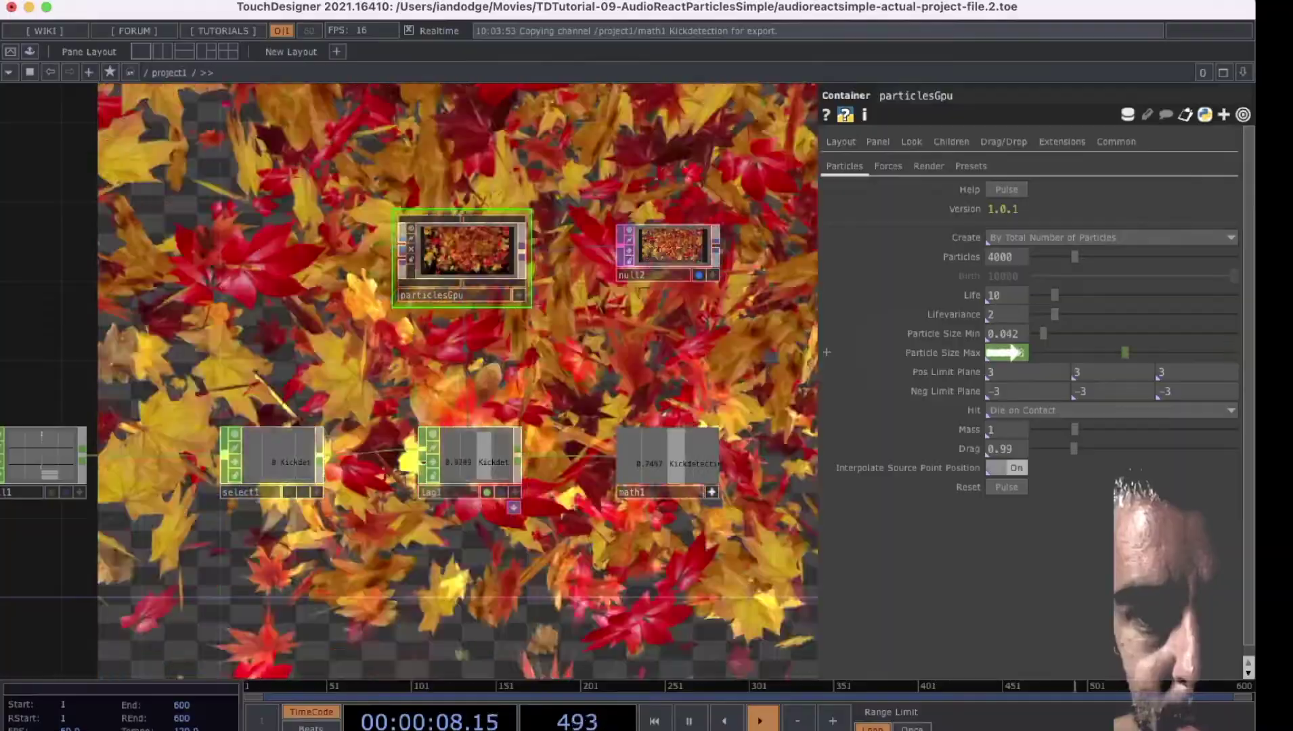
pyautogui.moveTo(1015, 352); pyautogui.dragTo(1034, 326)
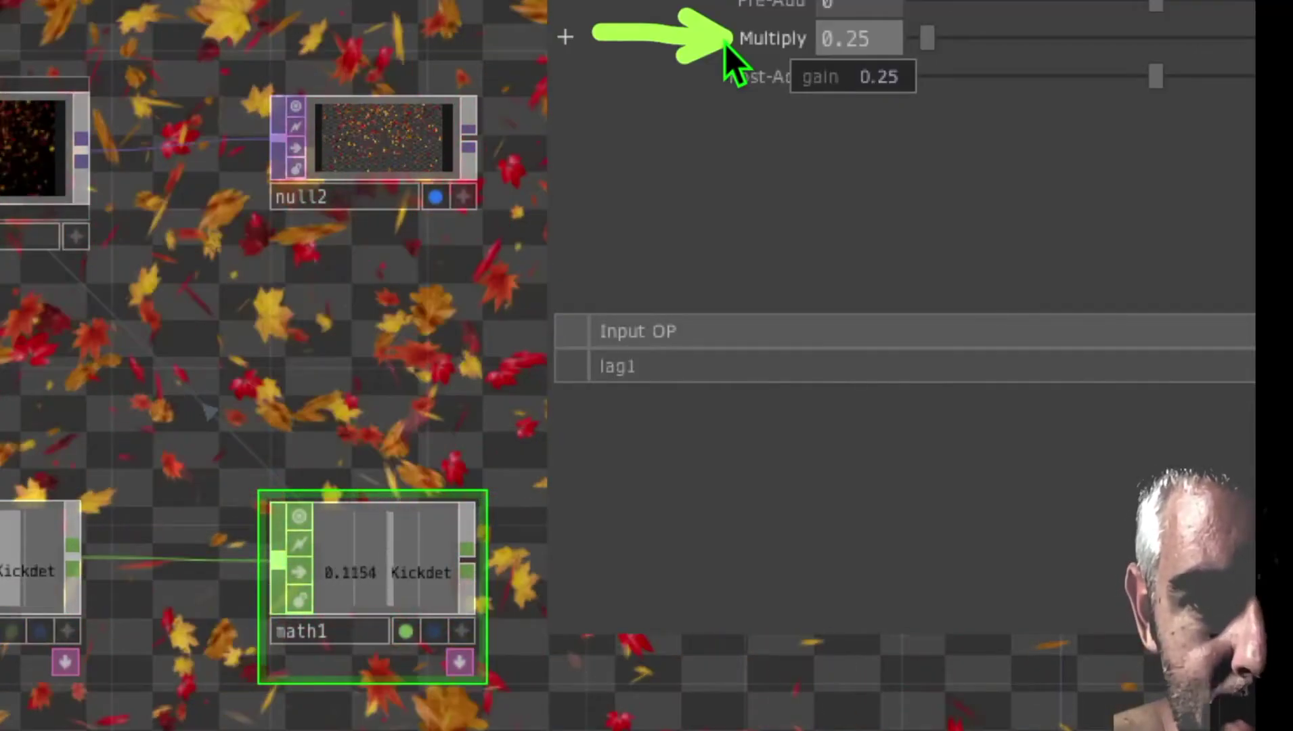
# - Set the particlesGpu render texture to Circle, with Face Camera on and compositing set to Discard Alpha
pyautogui.moveTo(31, 176); pyautogui.dragTo(179, 179)
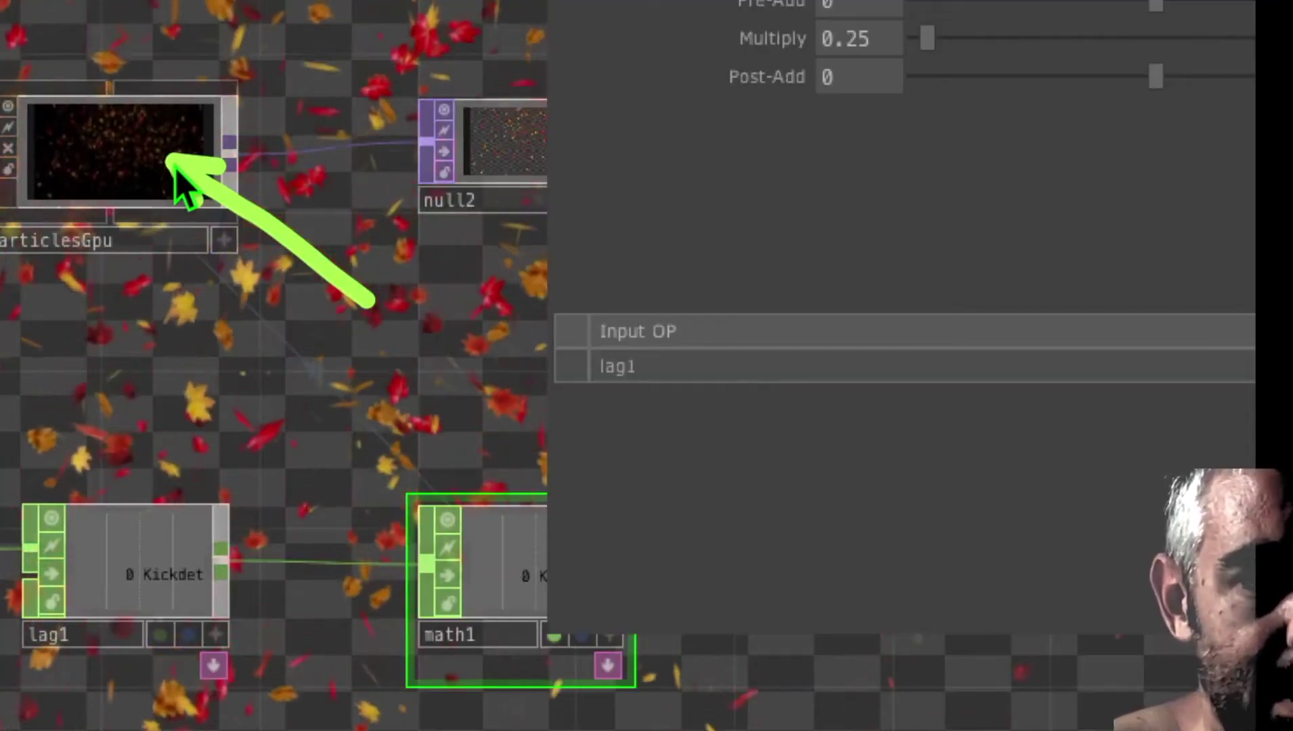
pyautogui.click(178, 174)
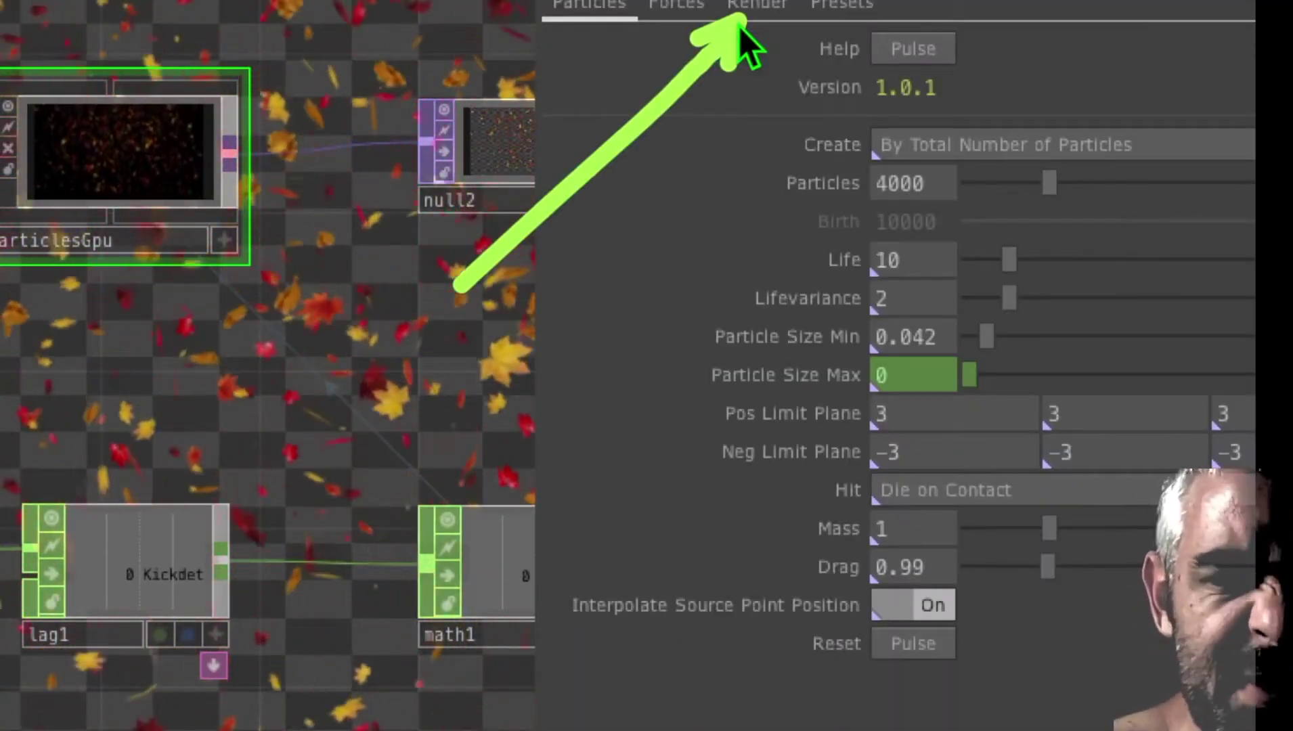
pyautogui.click(744, 10)
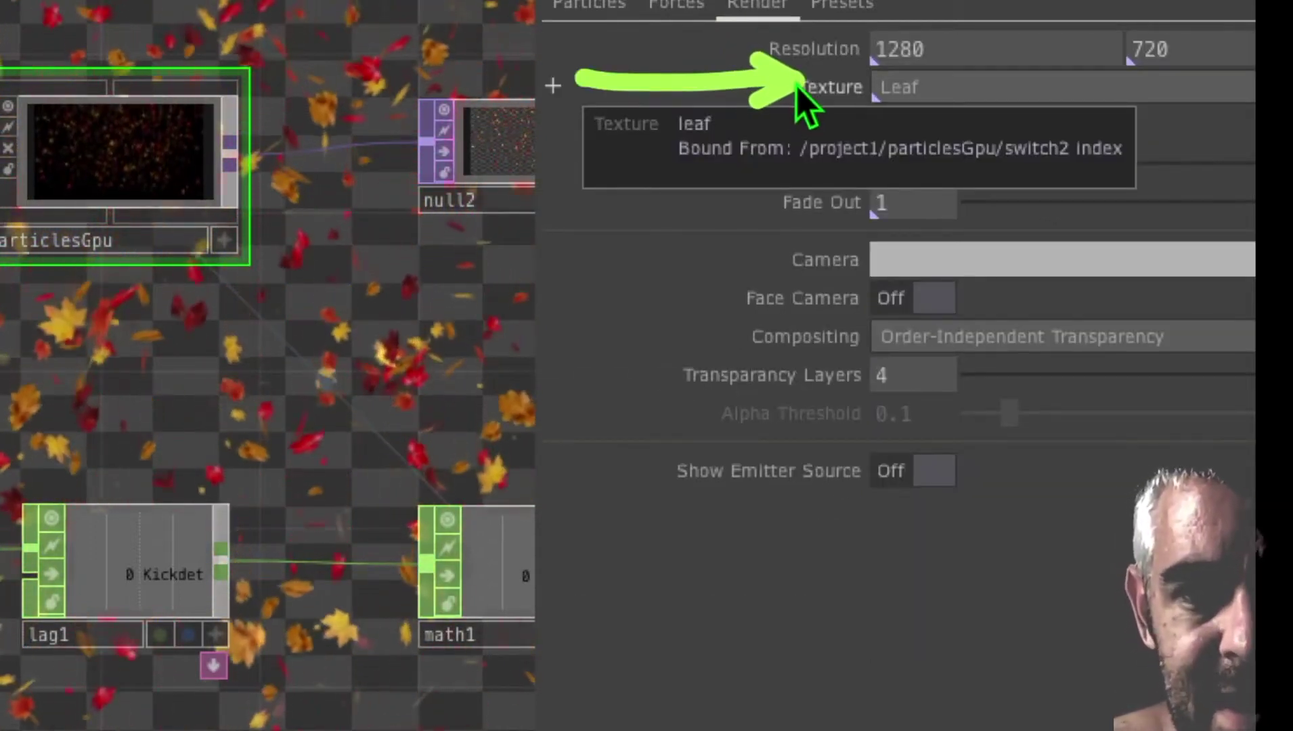
pyautogui.click(900, 87)
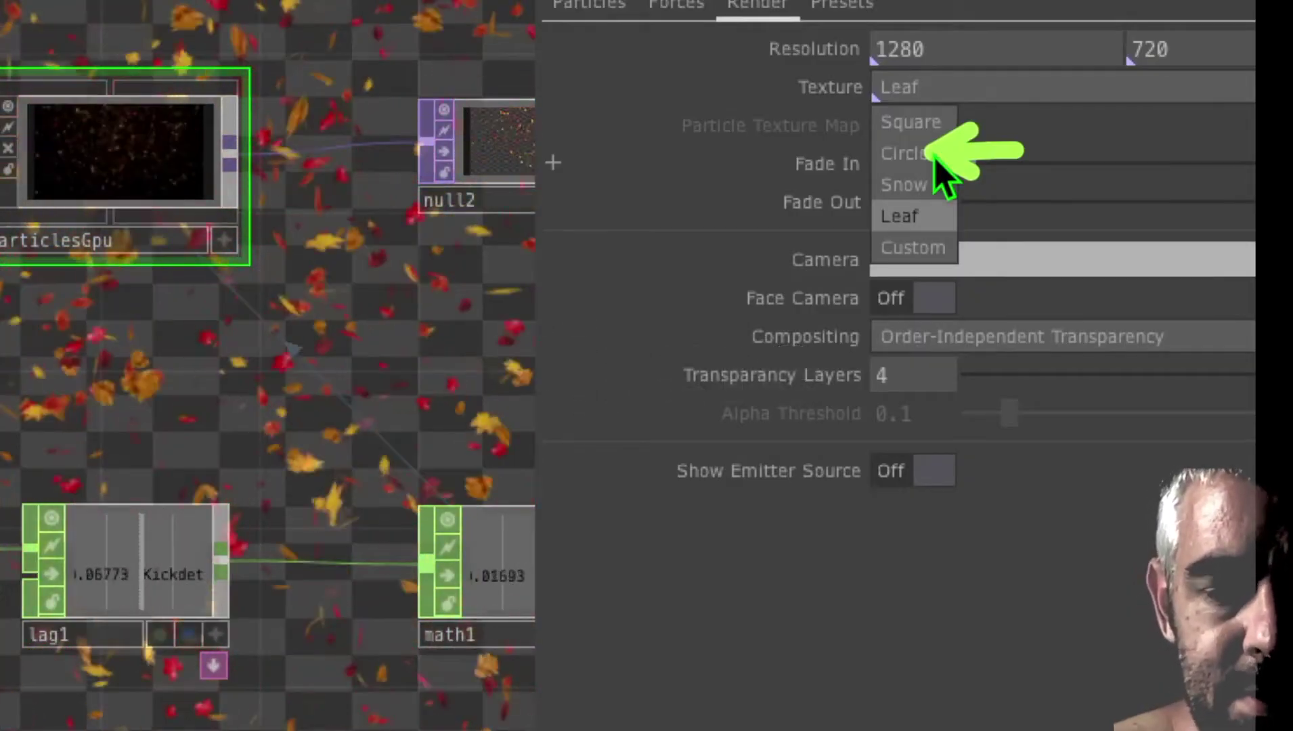
pyautogui.click(907, 154)
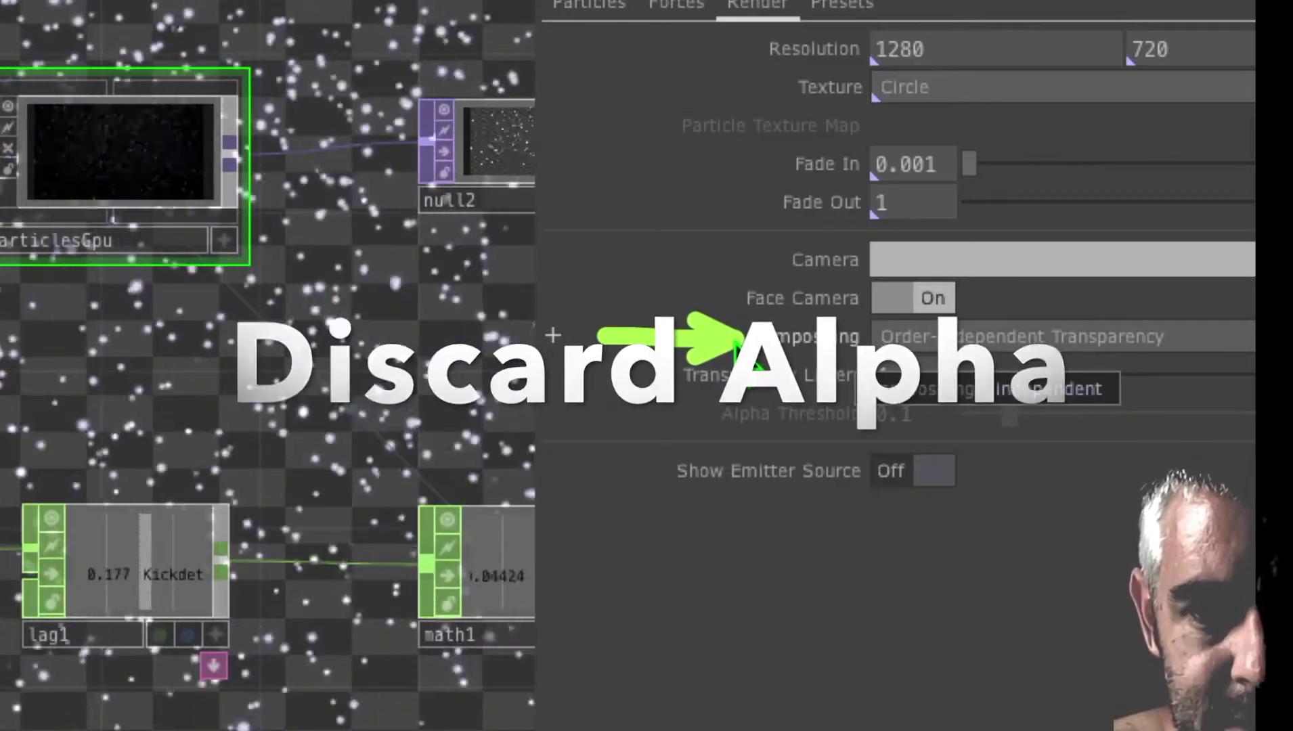
pyautogui.click(1001, 336)
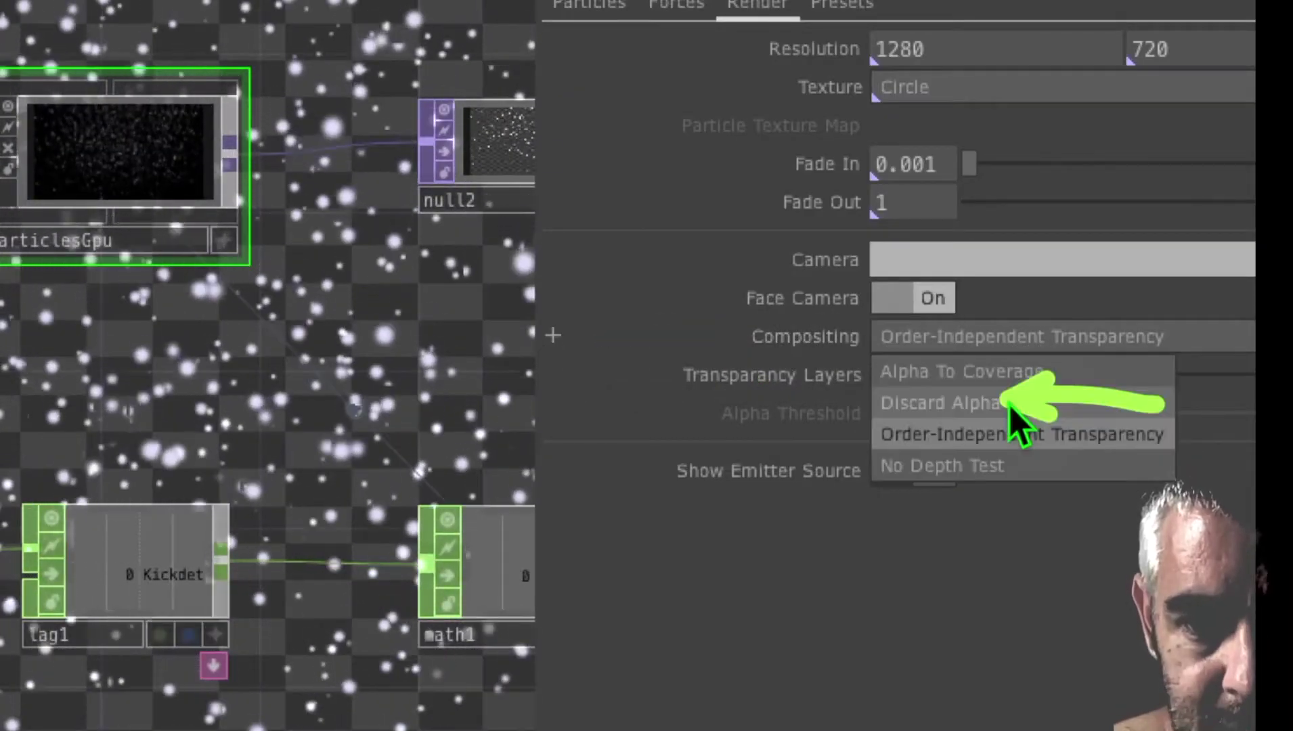
pyautogui.click(1010, 408)
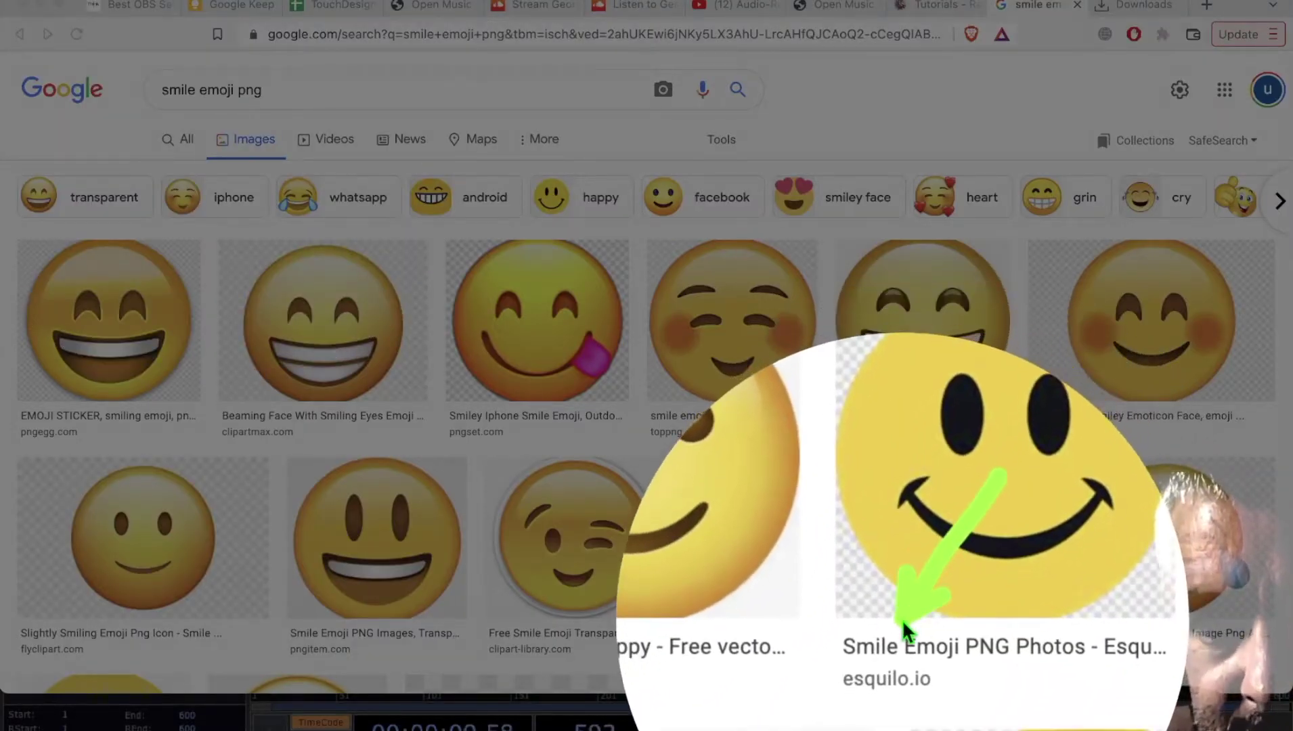
# - In the web browser, open the Smile Emoji PNG Photos result from esquilo.io and save its image
pyautogui.click(902, 620)
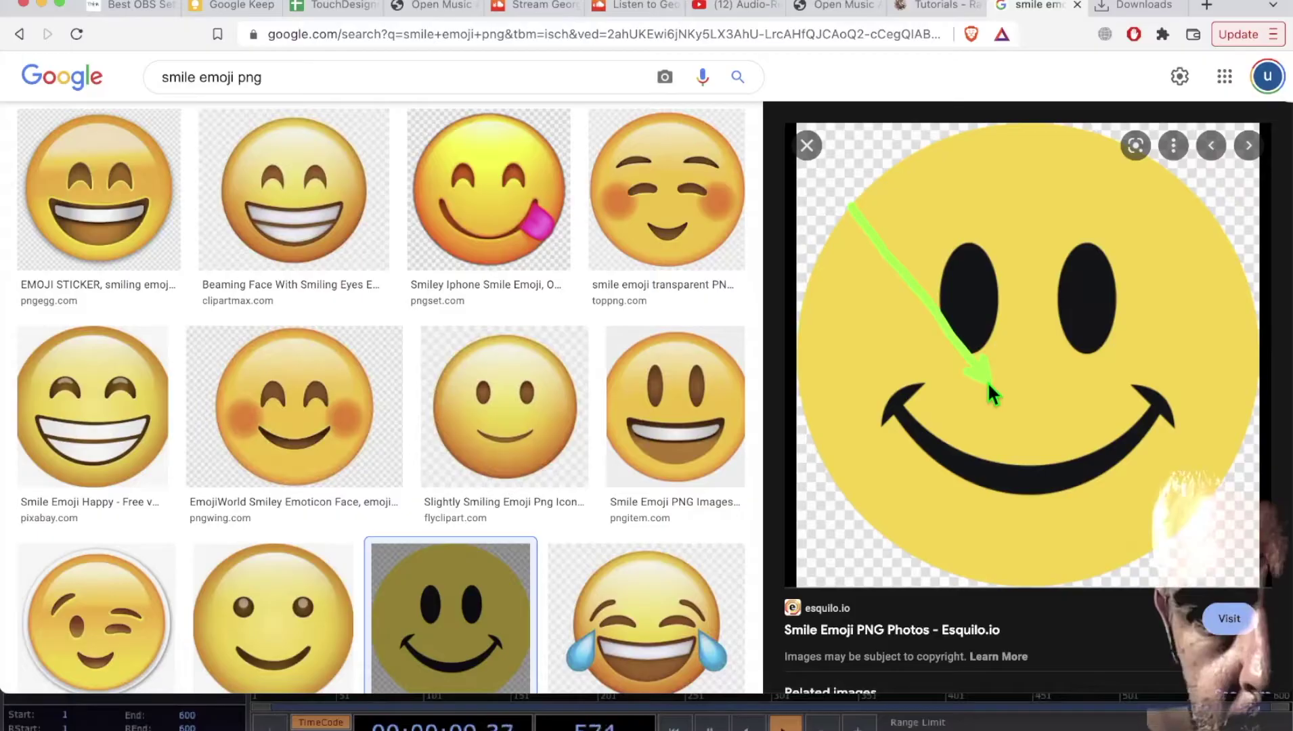
pyautogui.rightClick(987, 380)
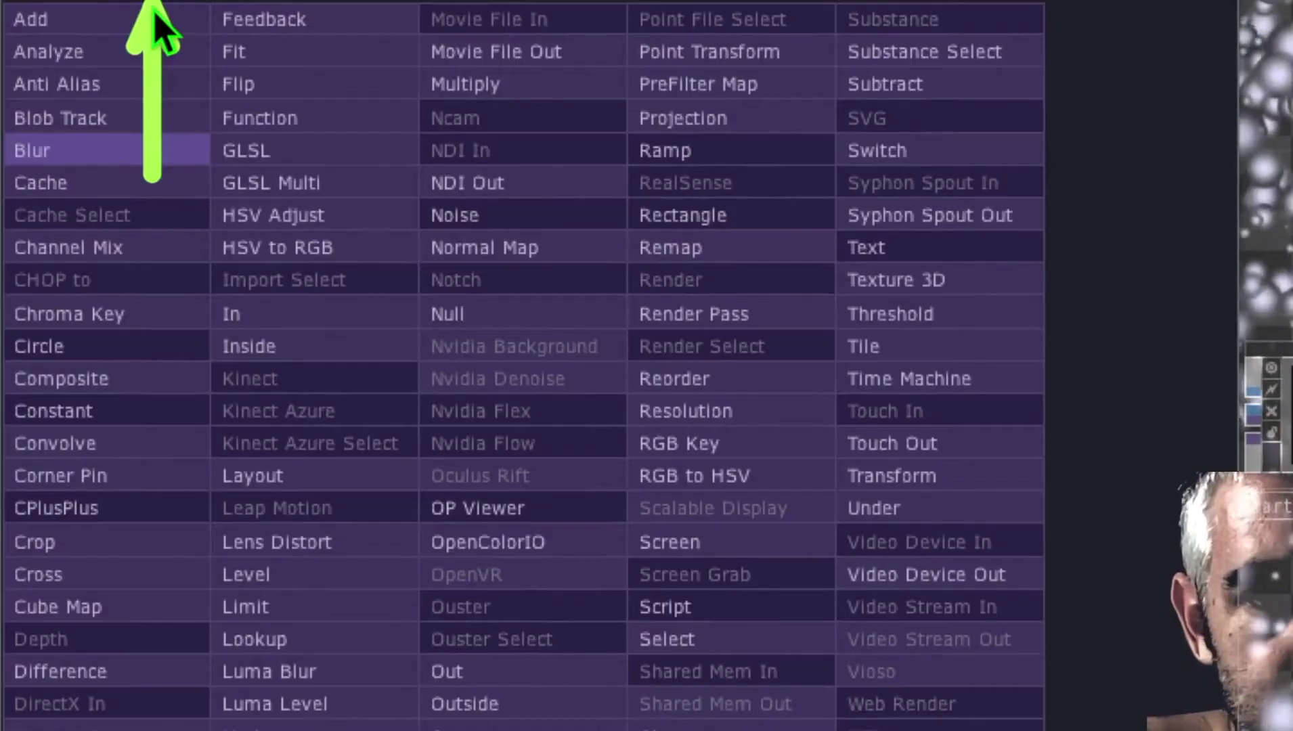
# - Add a Chroma Key TOP connected to the output of the smileyclassic image
pyautogui.click(138, 316)
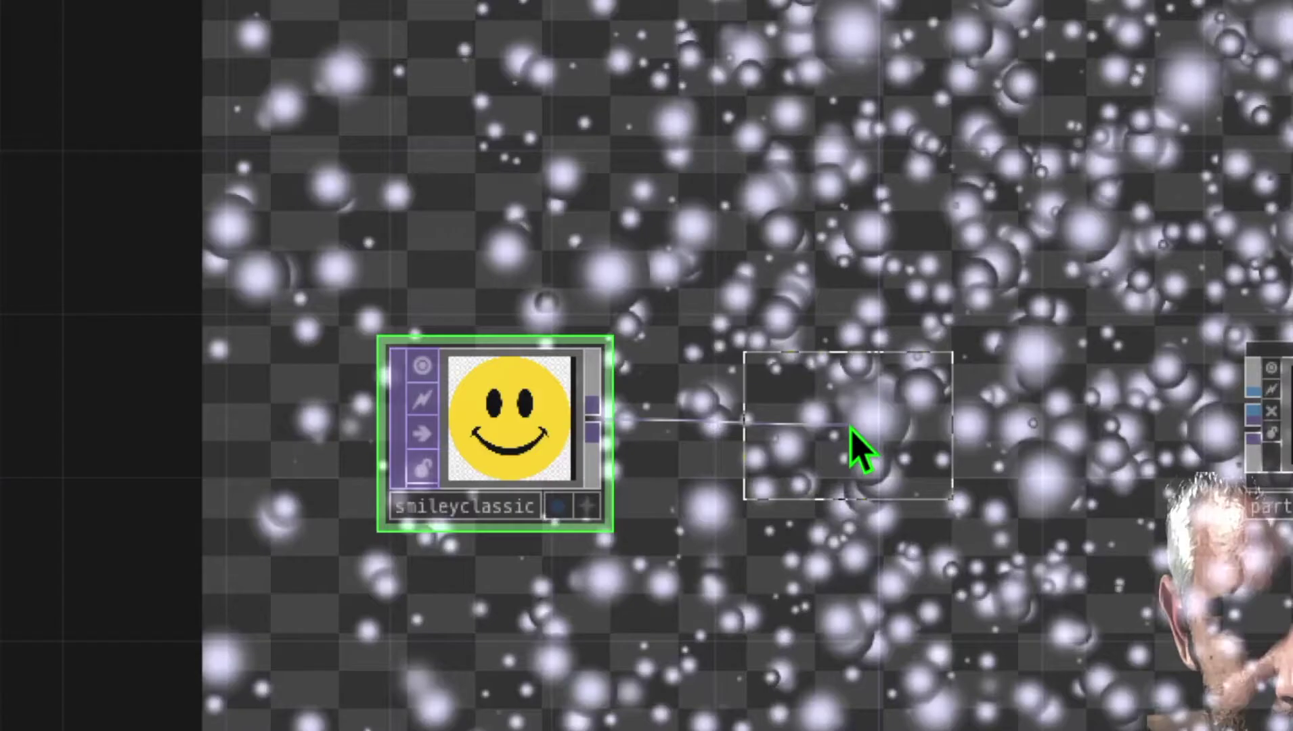
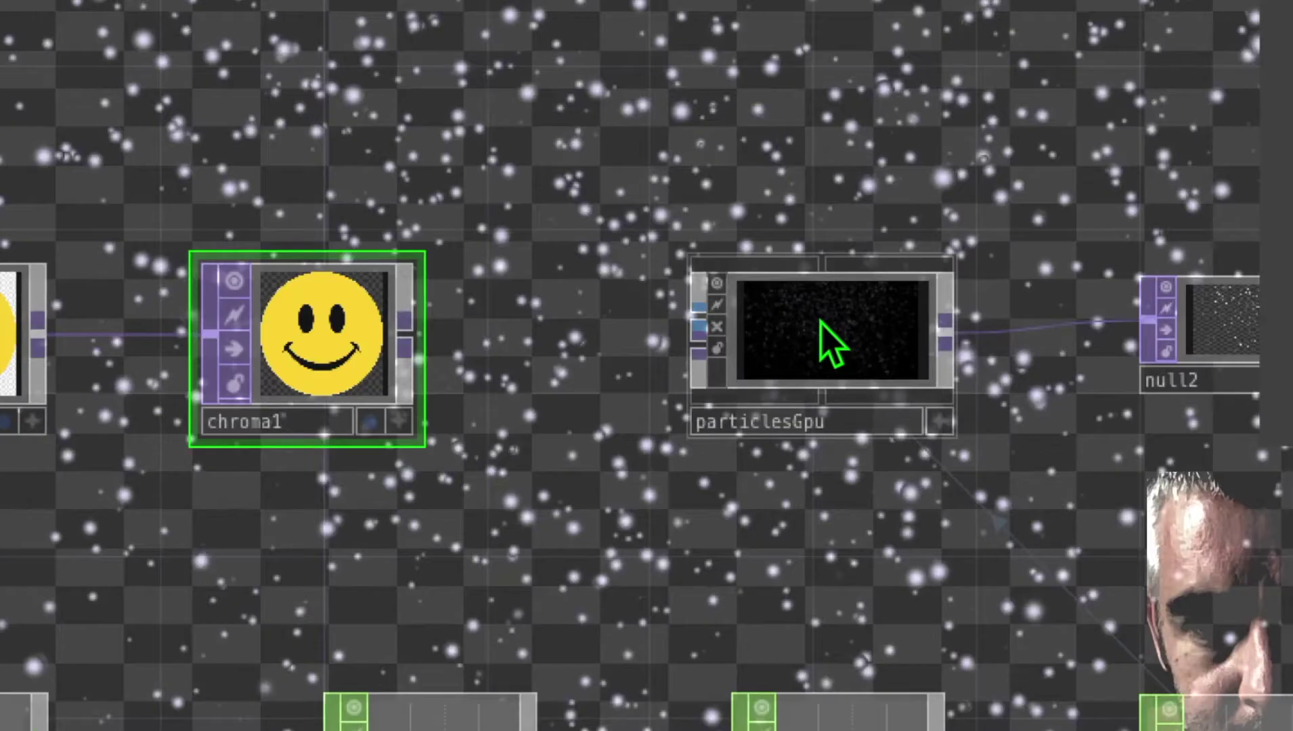
# - Set the particlesGpu render texture to Custom with chroma1 as its Particle Texture Map, and open its particle settings
pyautogui.click(829, 341)
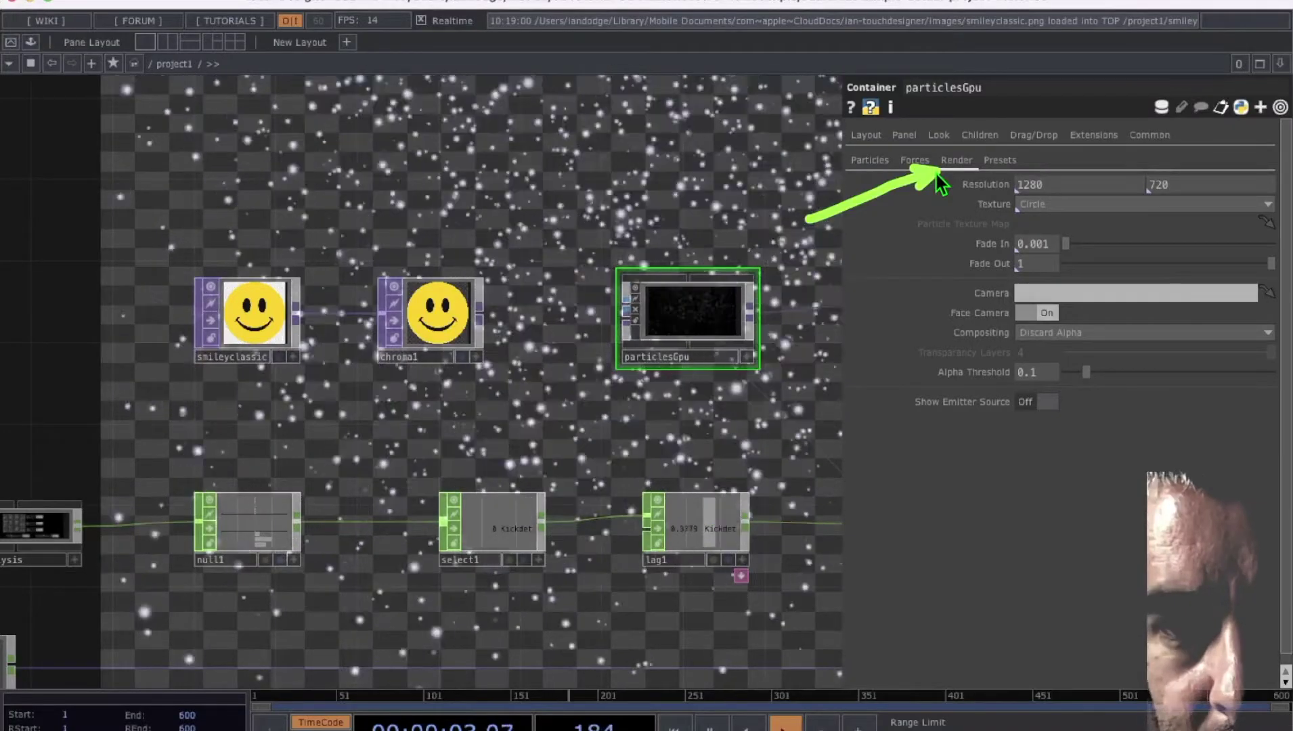
pyautogui.moveTo(959, 214)
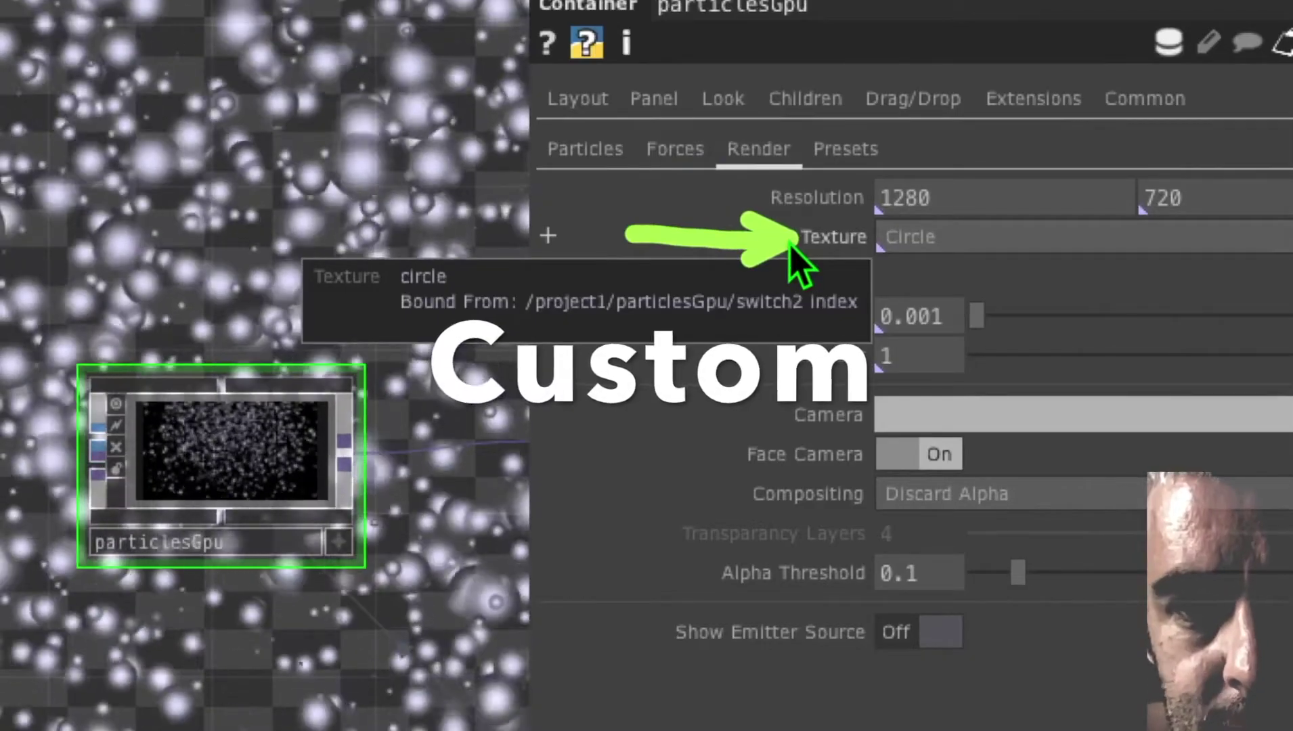
pyautogui.click(910, 237)
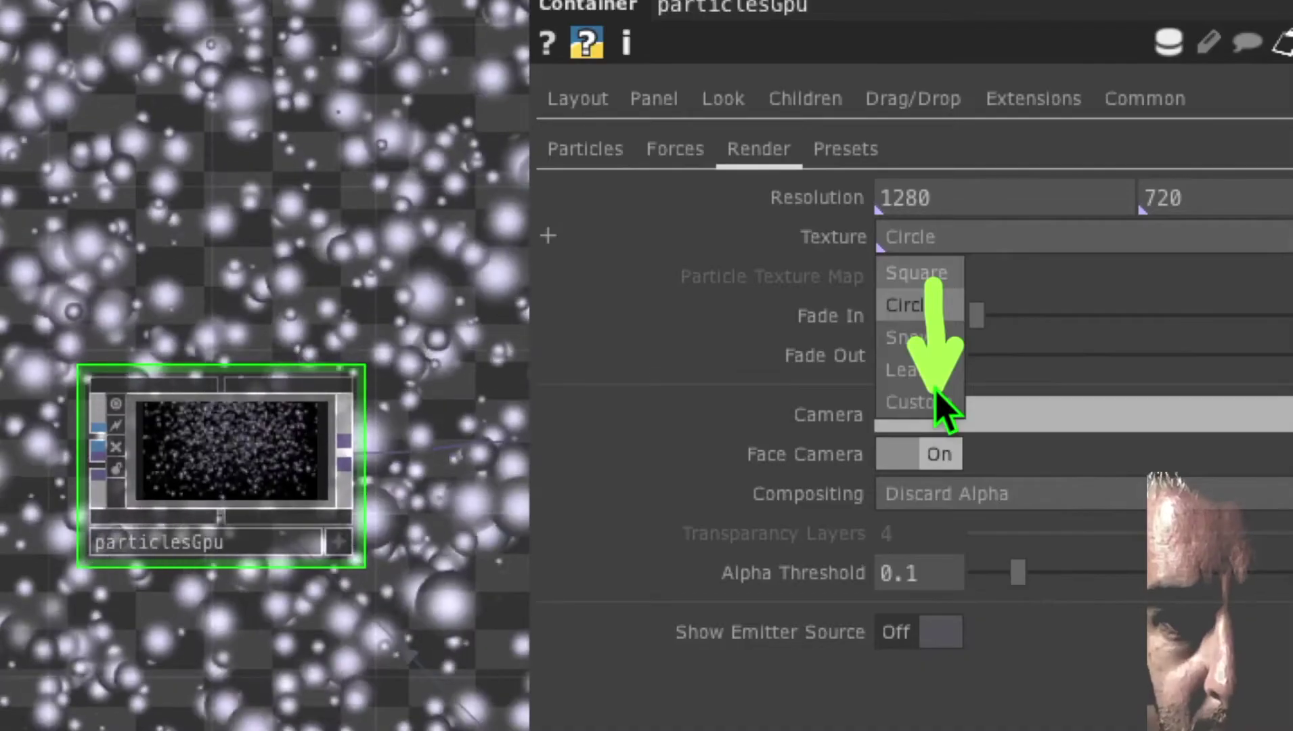
pyautogui.click(937, 402)
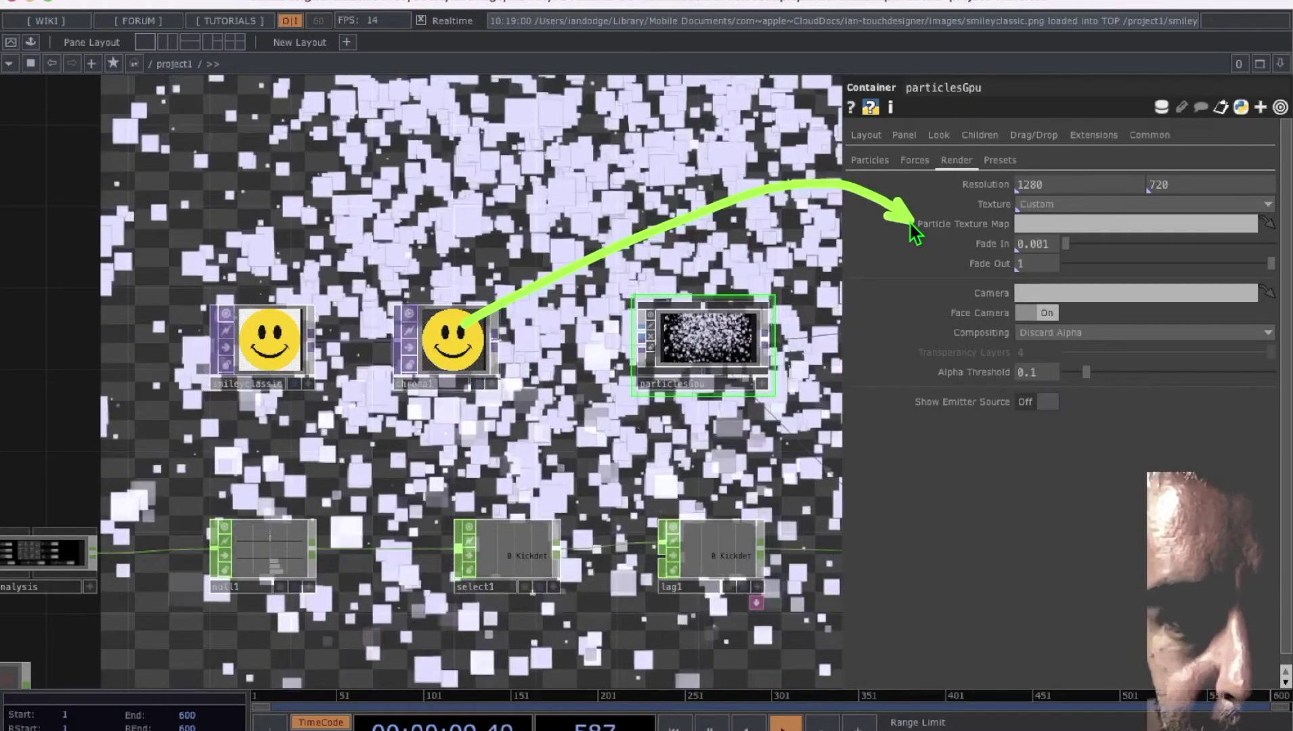
pyautogui.moveTo(452, 338); pyautogui.dragTo(549, 239)
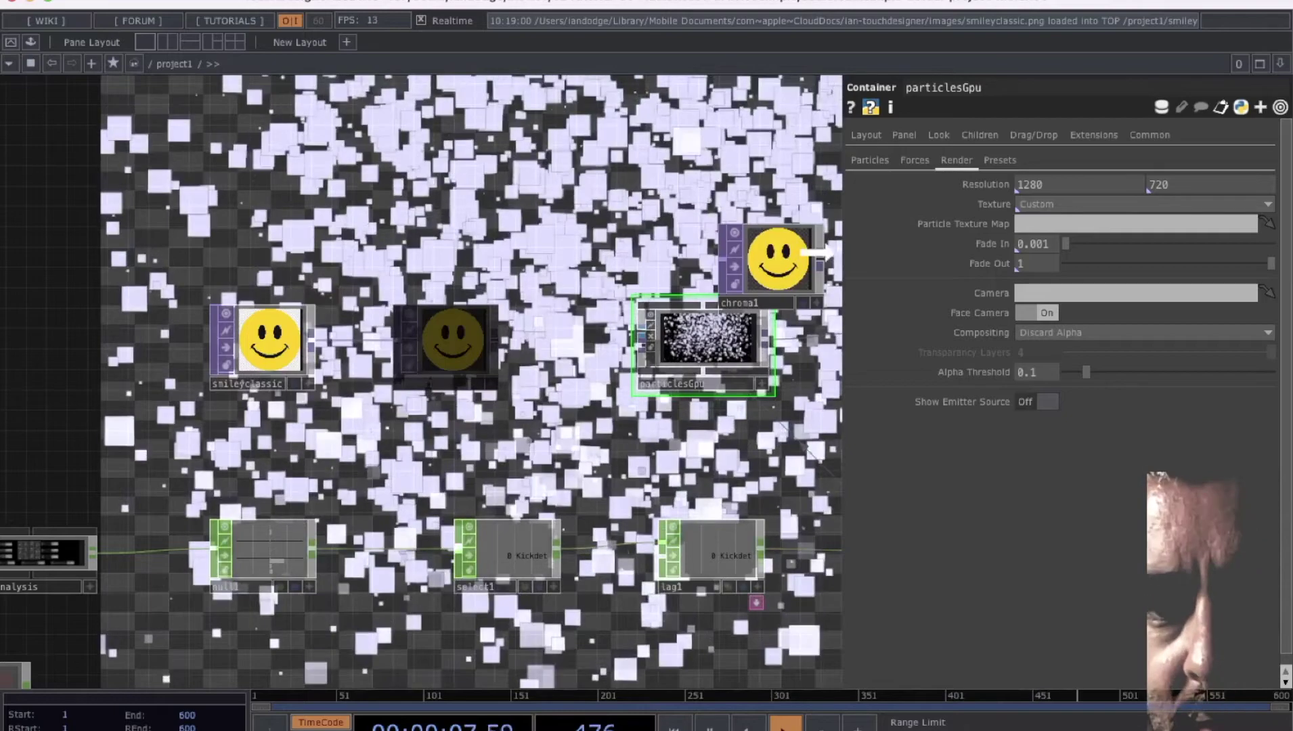
pyautogui.moveTo(778, 261); pyautogui.dragTo(1137, 223)
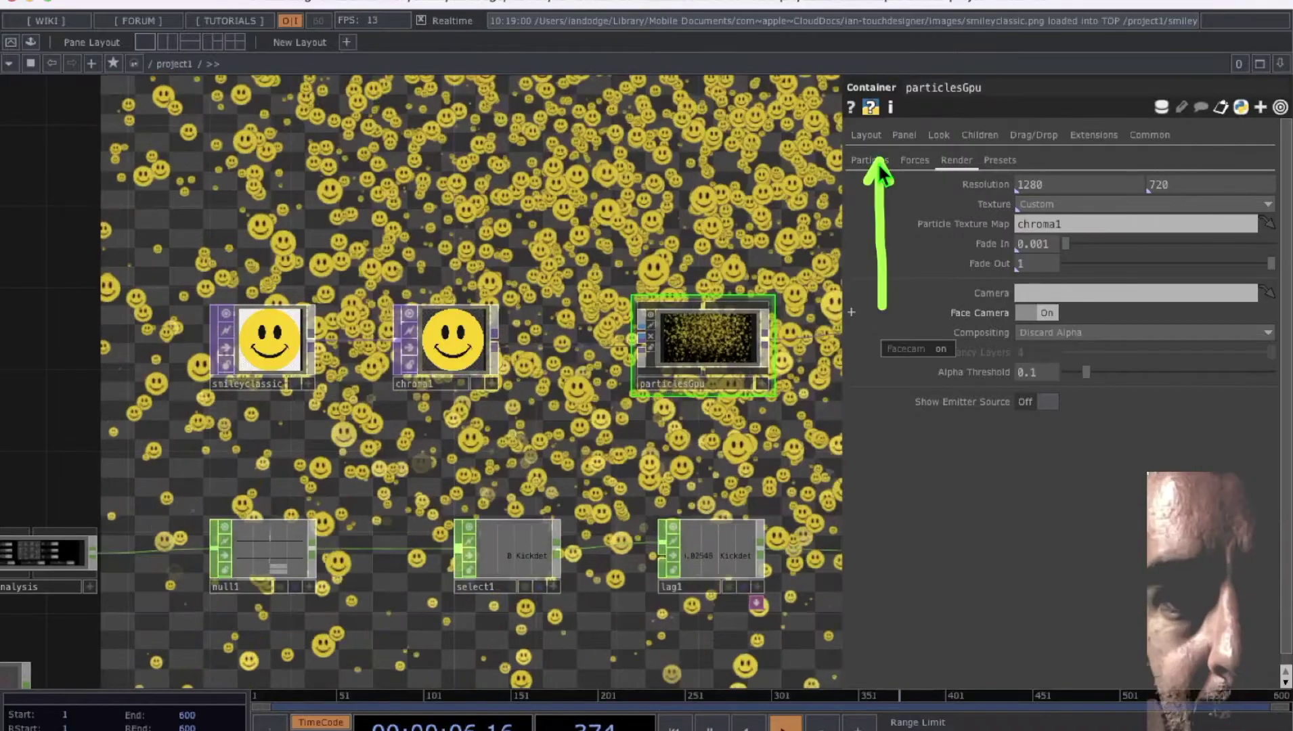
pyautogui.click(873, 161)
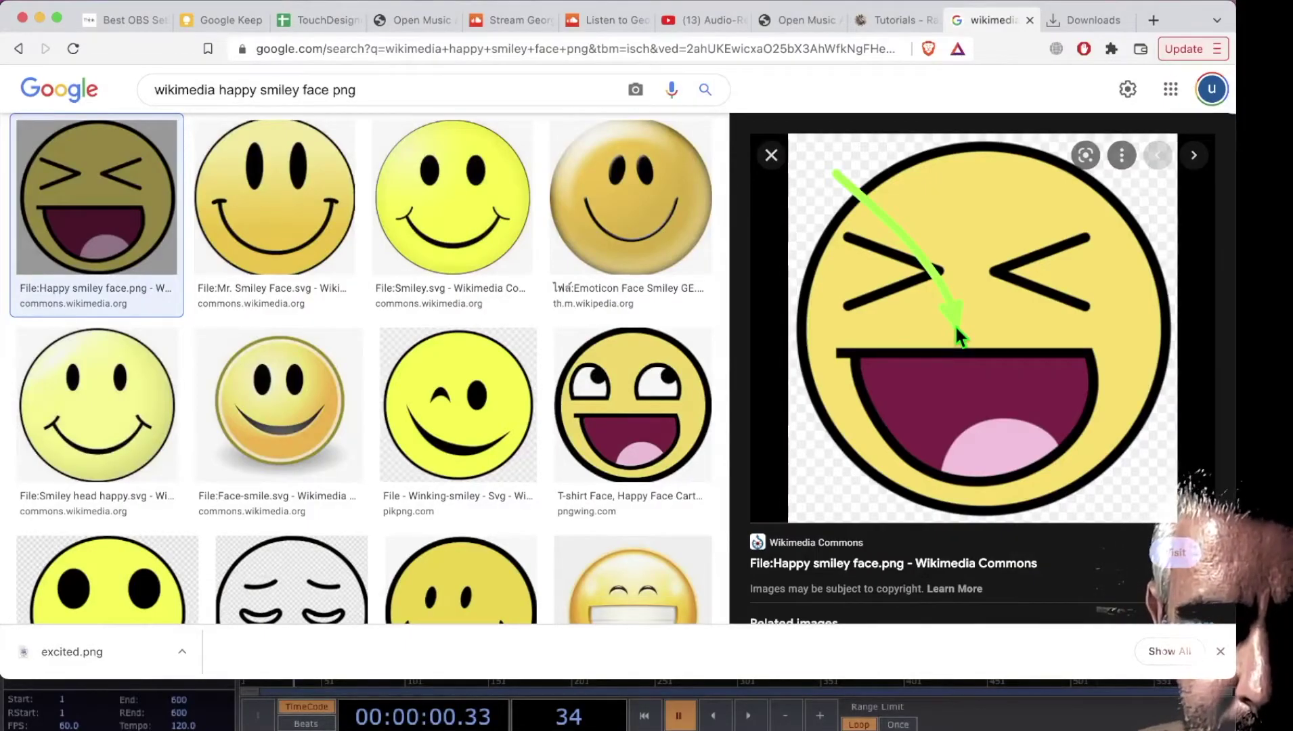
# - Save the Wikimedia Commons happy smiley face image as verystoked.png and place it in the network above smileyclassic
pyautogui.rightClick(955, 327)
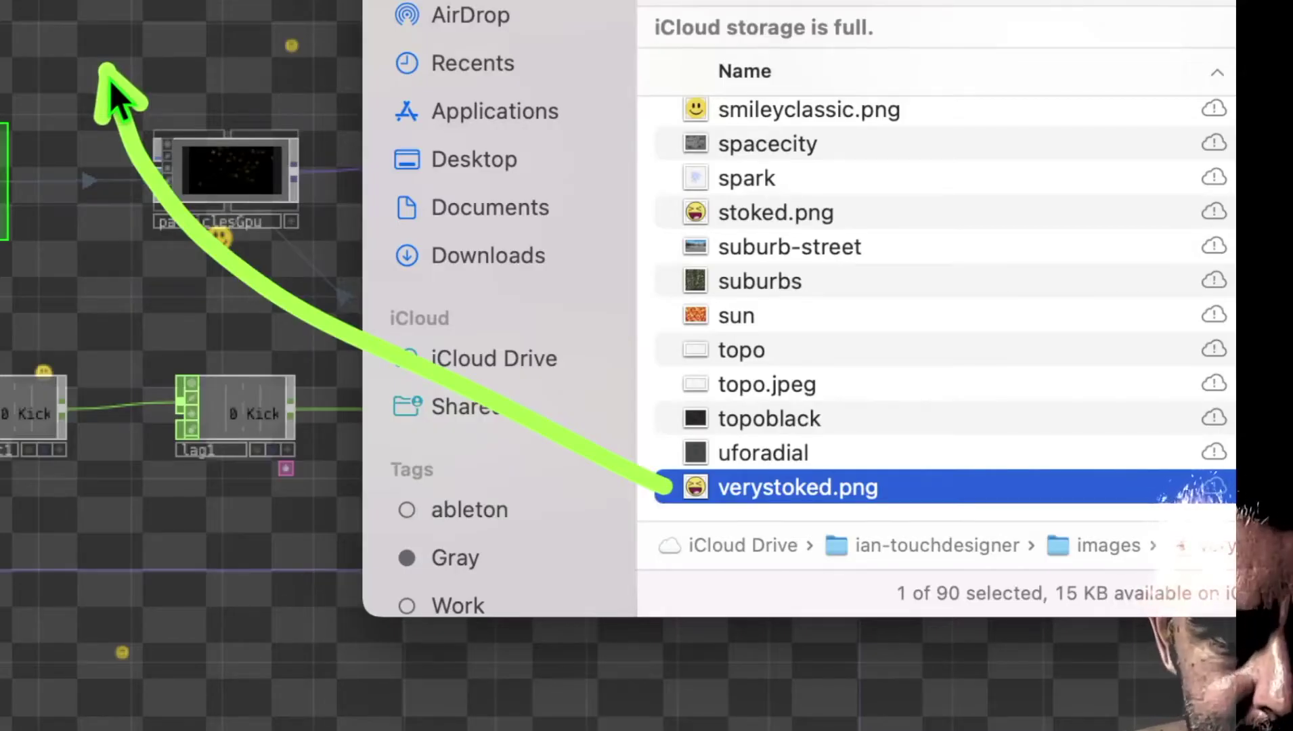
pyautogui.moveTo(112, 88); pyautogui.dragTo(130, 71)
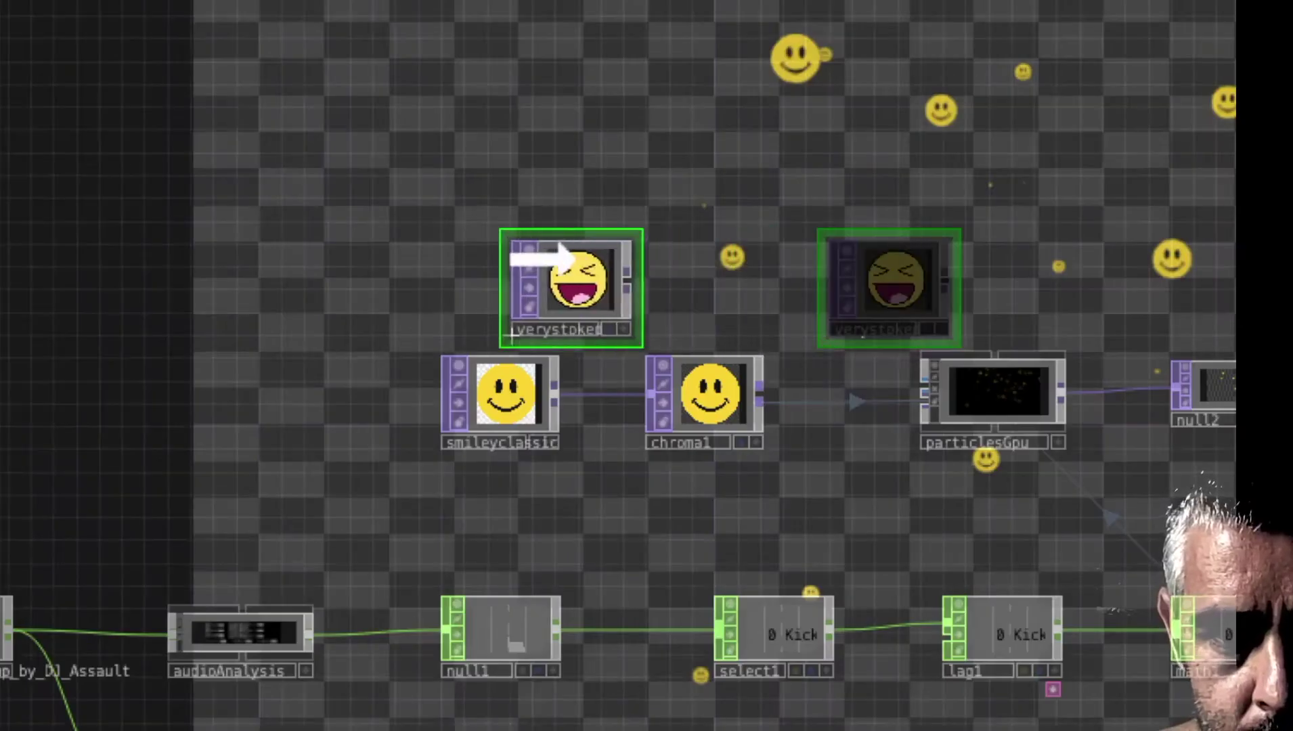
pyautogui.moveTo(568, 283); pyautogui.dragTo(502, 264)
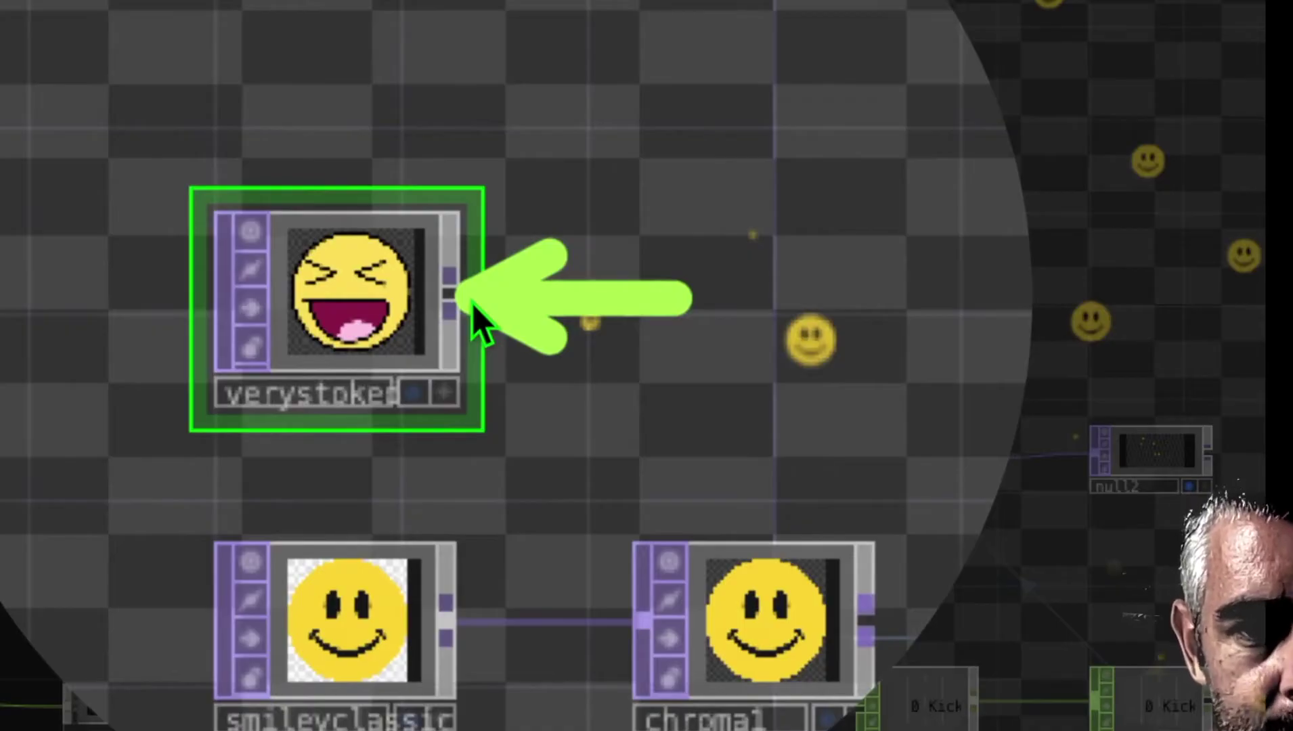
# - Feed verystoked and chroma1 into a new Switch TOP and assign it to particlesGpu's Particle Texture Map
pyautogui.rightClick(473, 316)
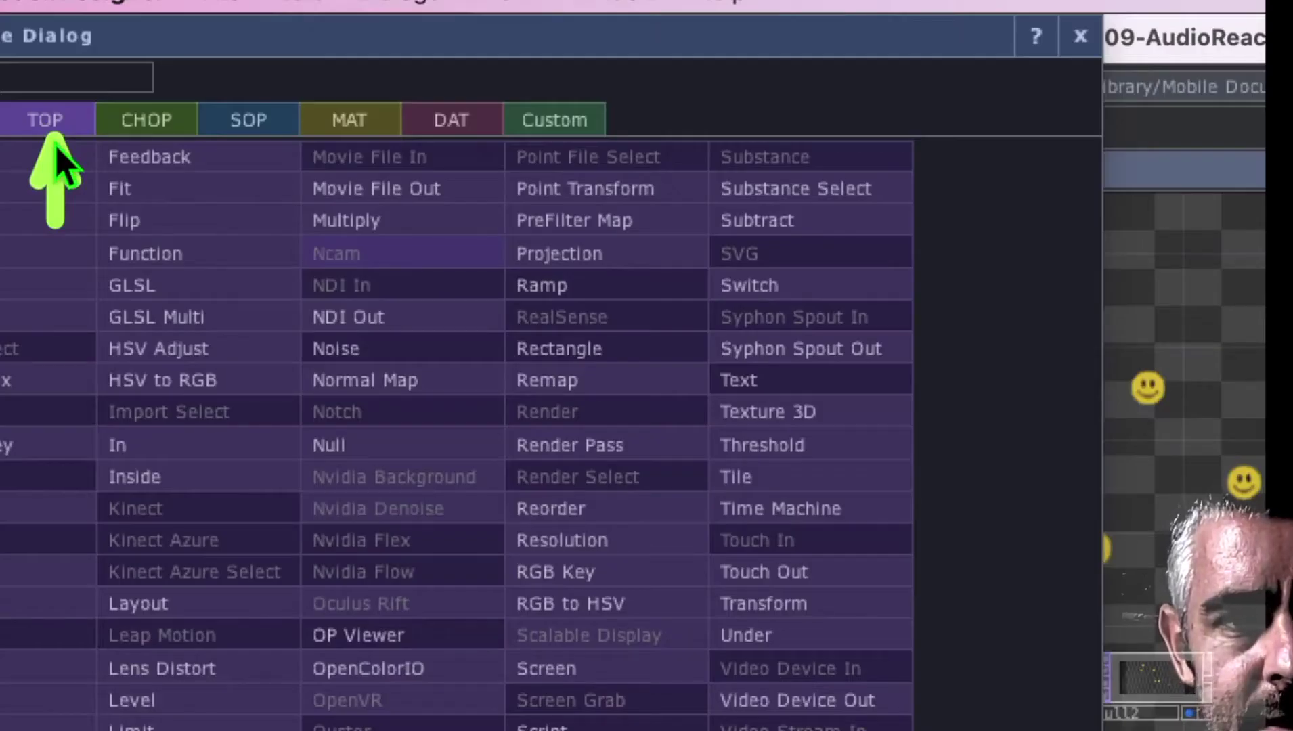
pyautogui.click(809, 290)
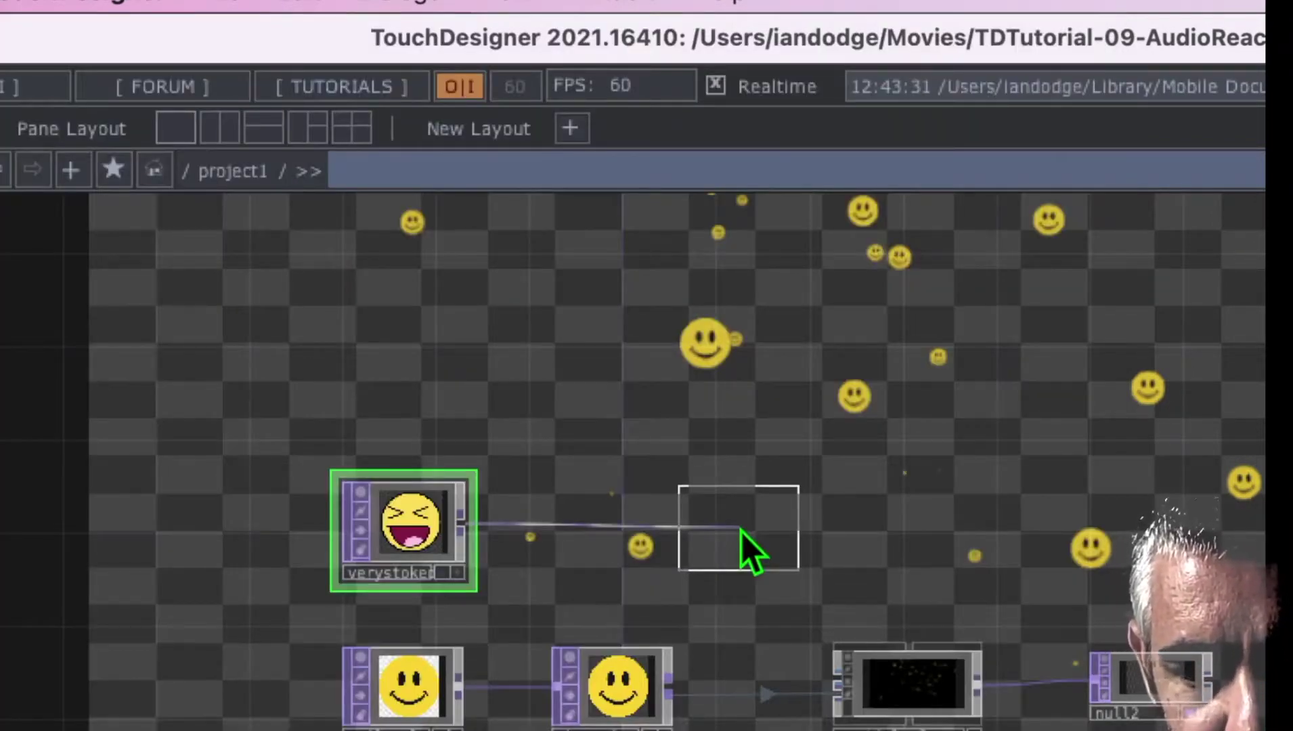
pyautogui.click(741, 532)
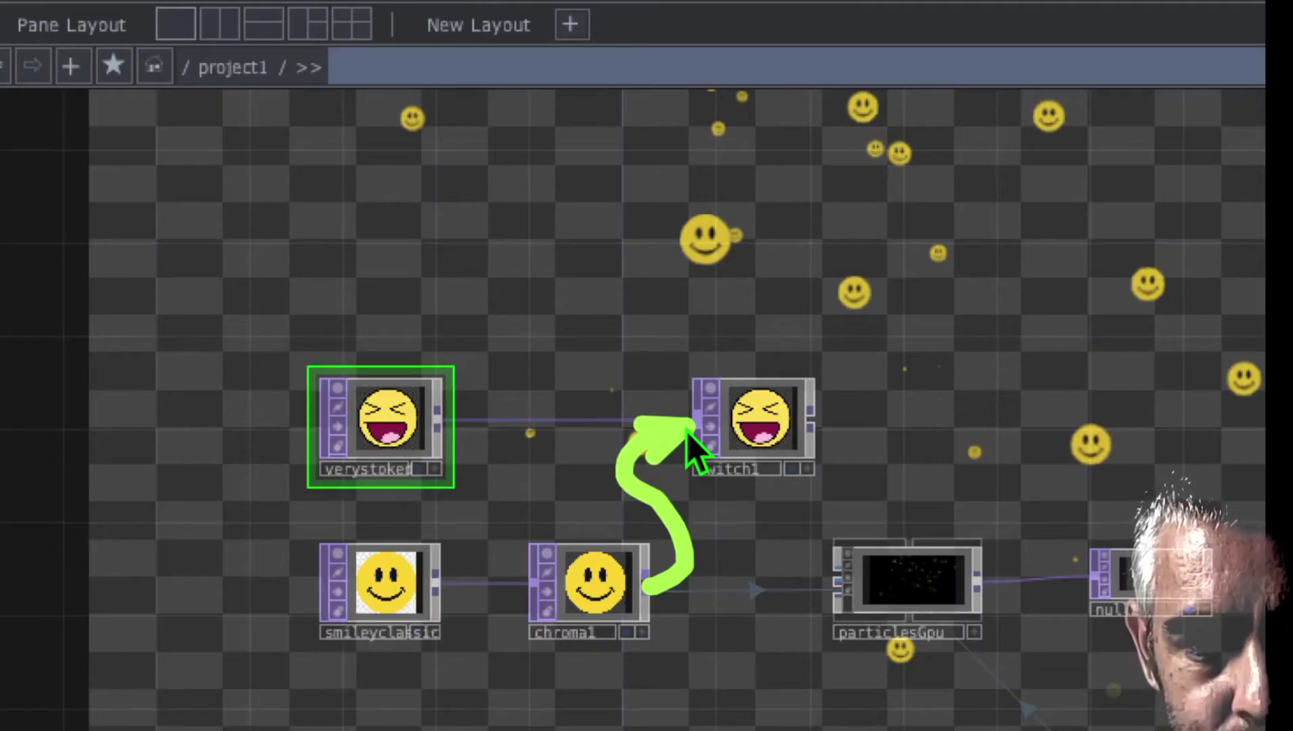
pyautogui.moveTo(689, 440)
pyautogui.mouseDown()
pyautogui.moveTo(659, 462)
pyautogui.moveTo(684, 439)
pyautogui.mouseUp()
pyautogui.click(685, 430)
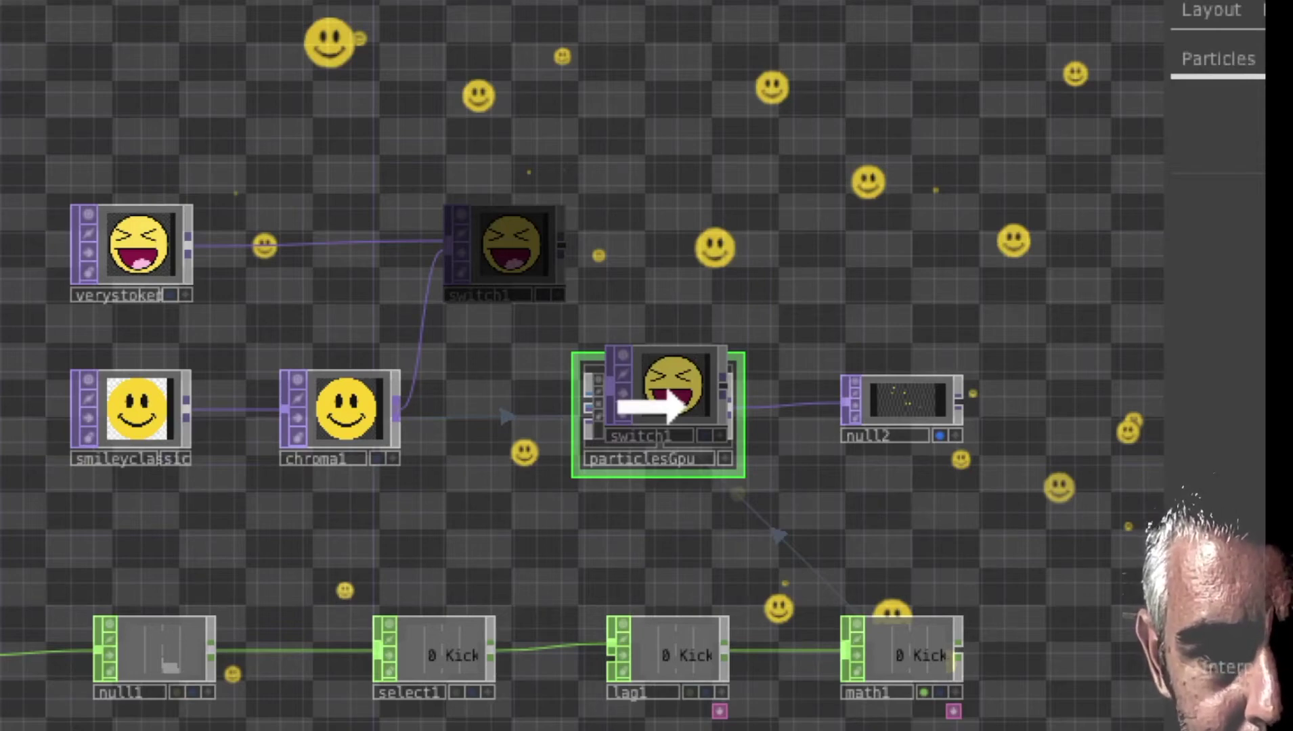
pyautogui.moveTo(680, 405); pyautogui.dragTo(683, 401)
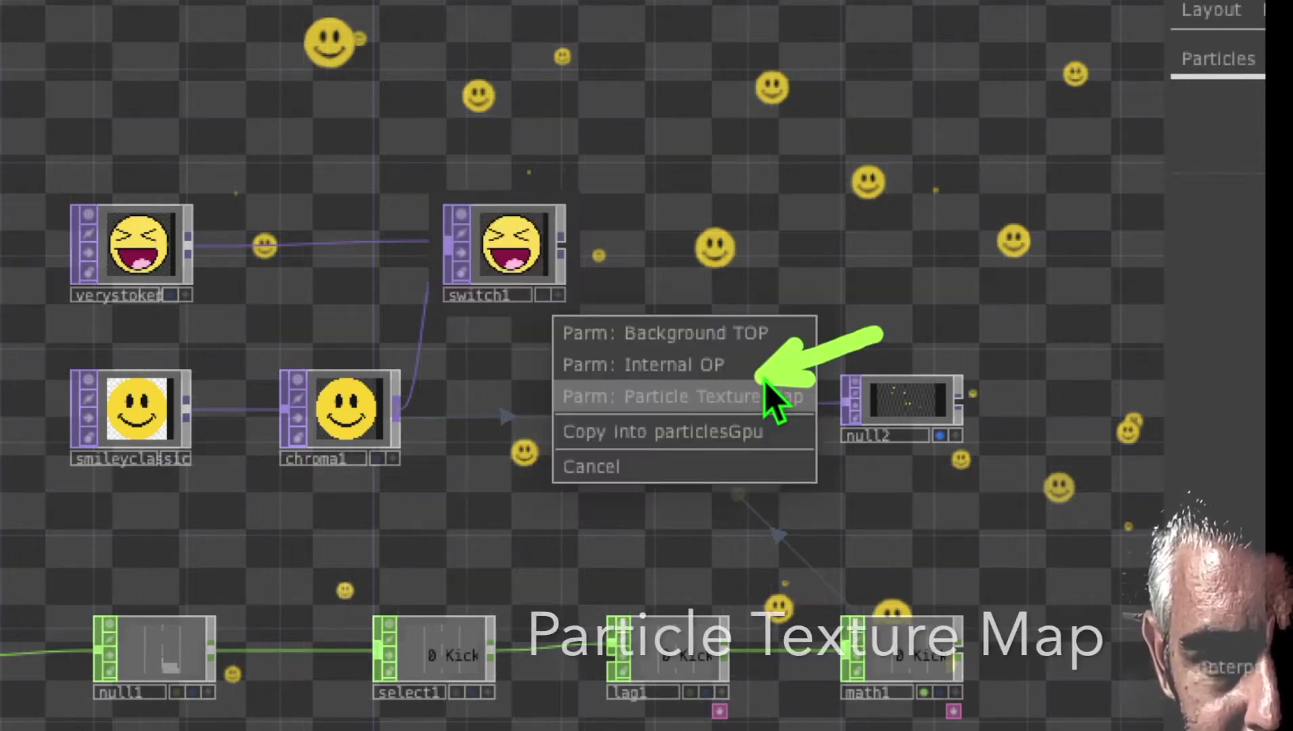
pyautogui.click(765, 397)
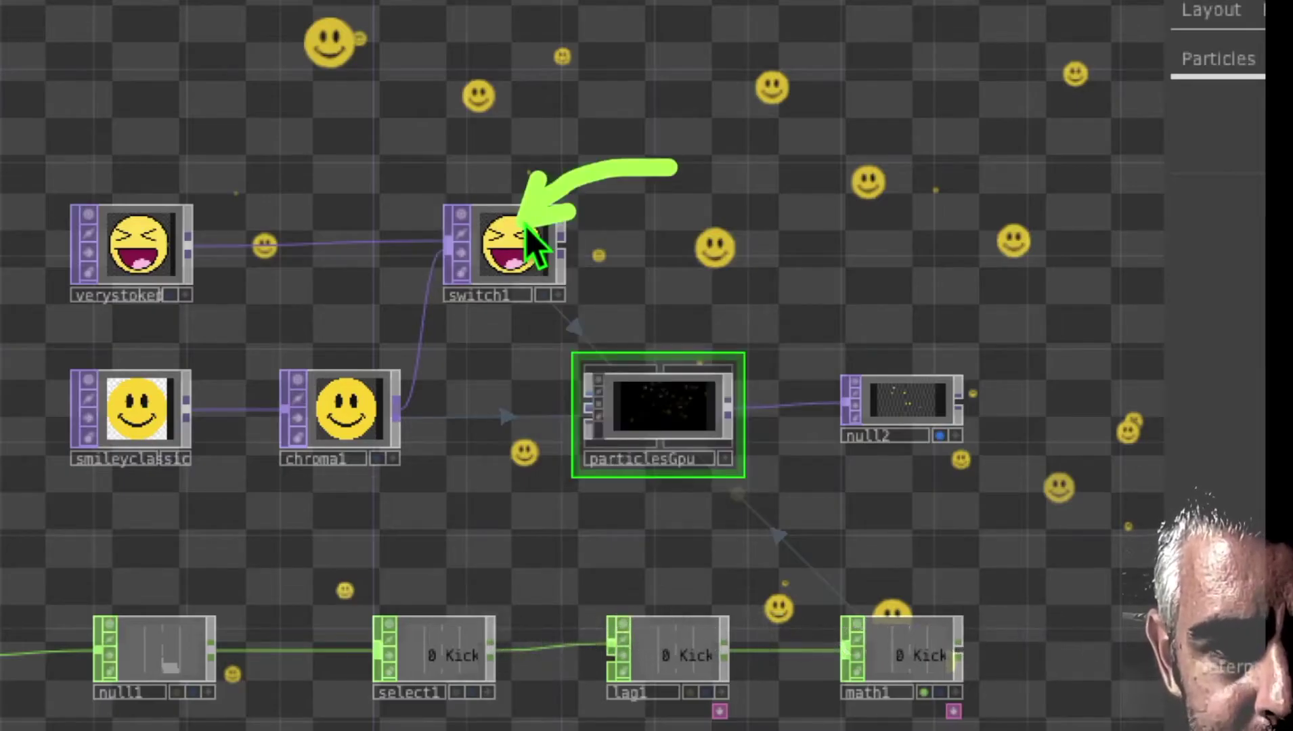
# - Move chroma1 ahead of verystoked in switch1's input order and sweep the Index around 1 to test both images
pyautogui.click(531, 244)
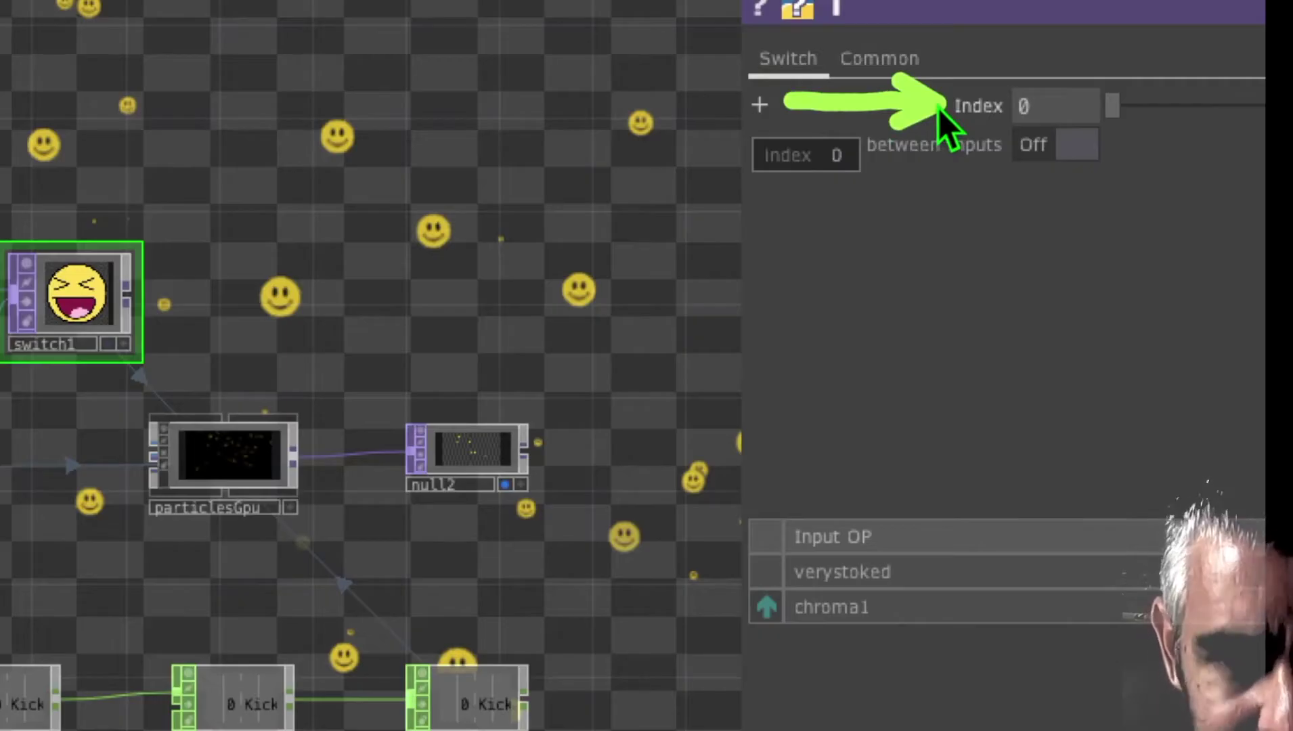
pyautogui.moveTo(1112, 106); pyautogui.dragTo(1152, 107)
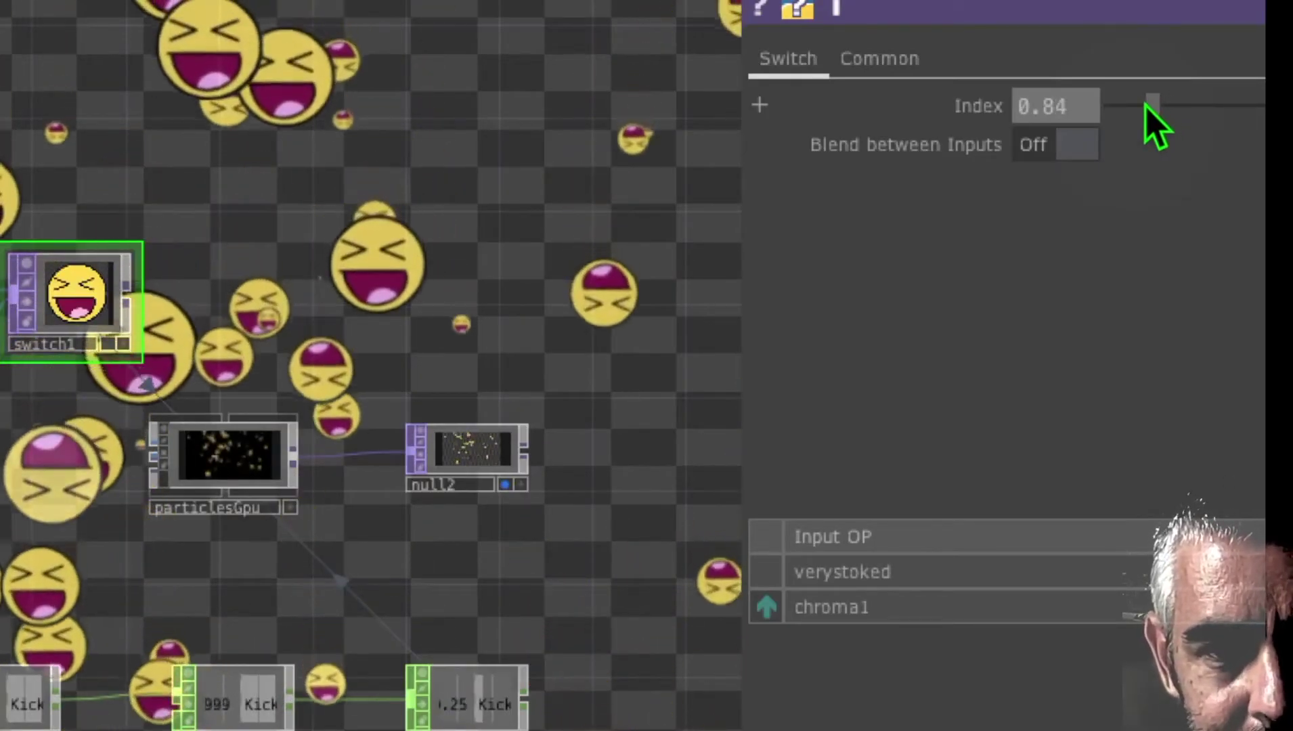
pyautogui.moveTo(1152, 107); pyautogui.dragTo(1154, 107)
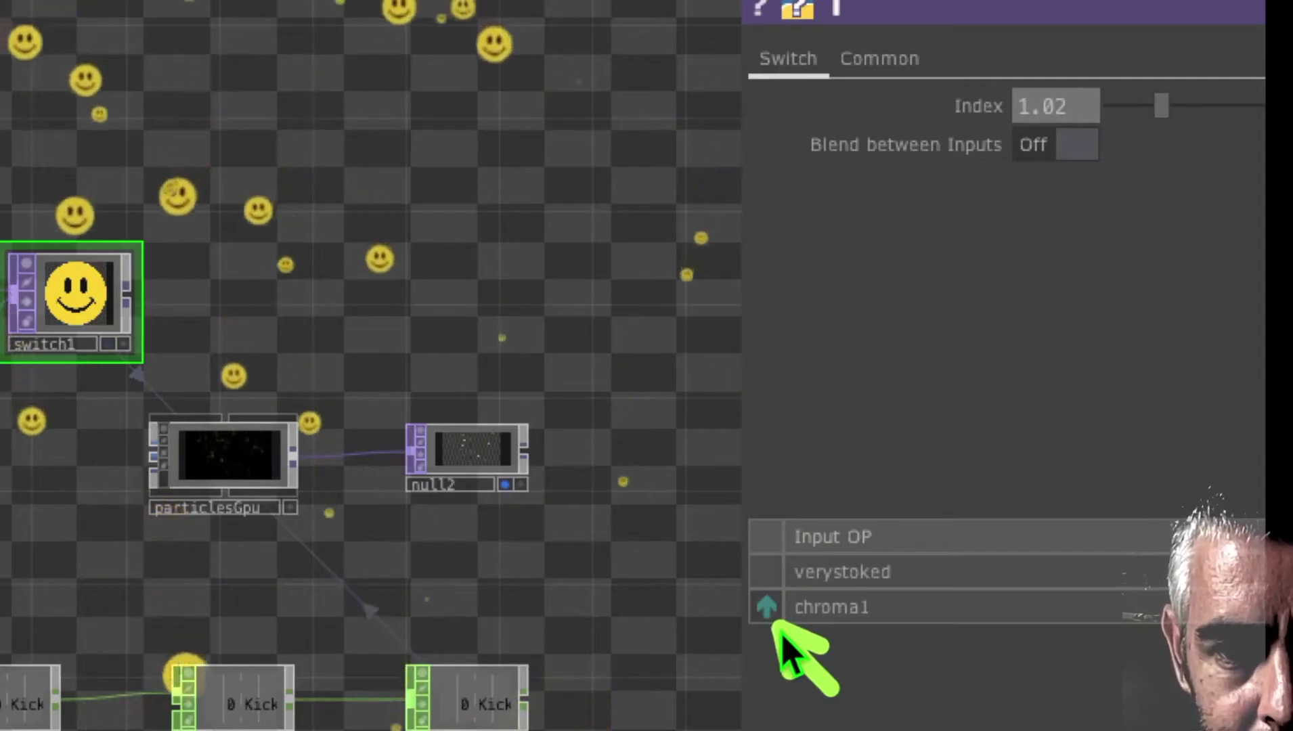
pyautogui.click(767, 607)
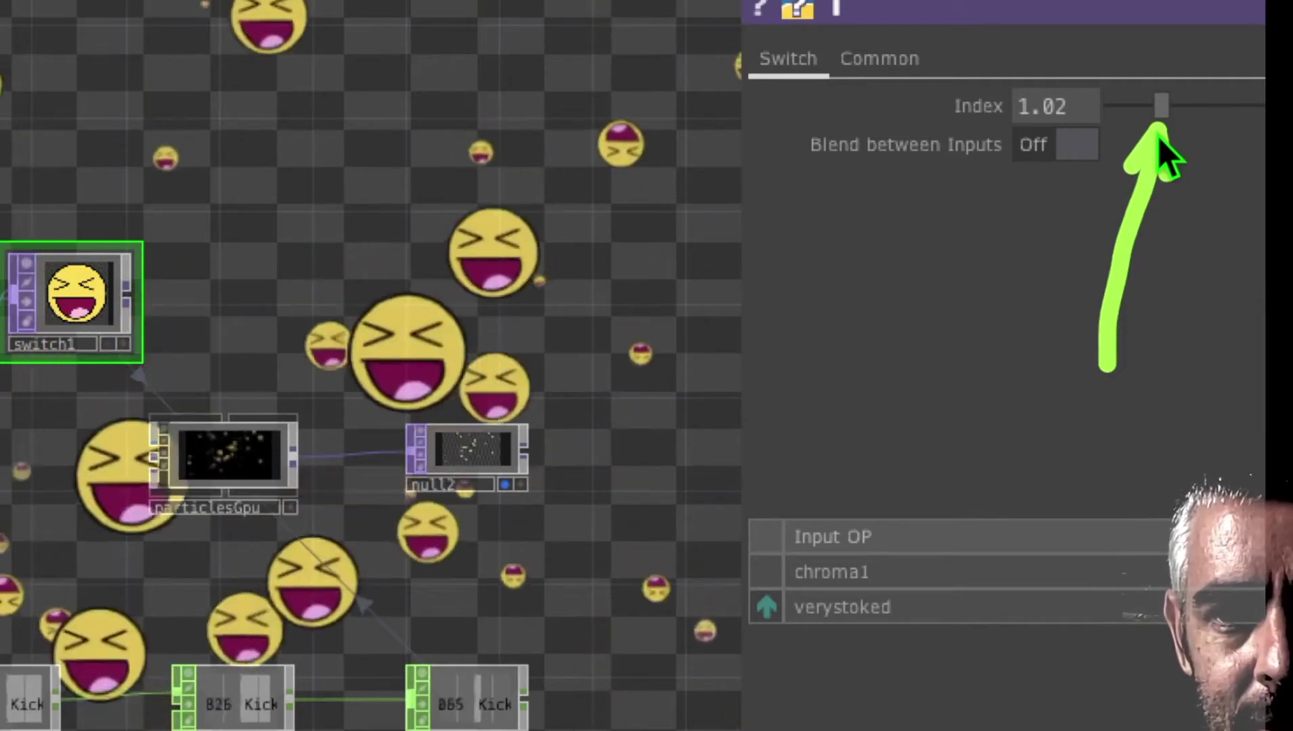
pyautogui.moveTo(1161, 107); pyautogui.dragTo(1157, 111)
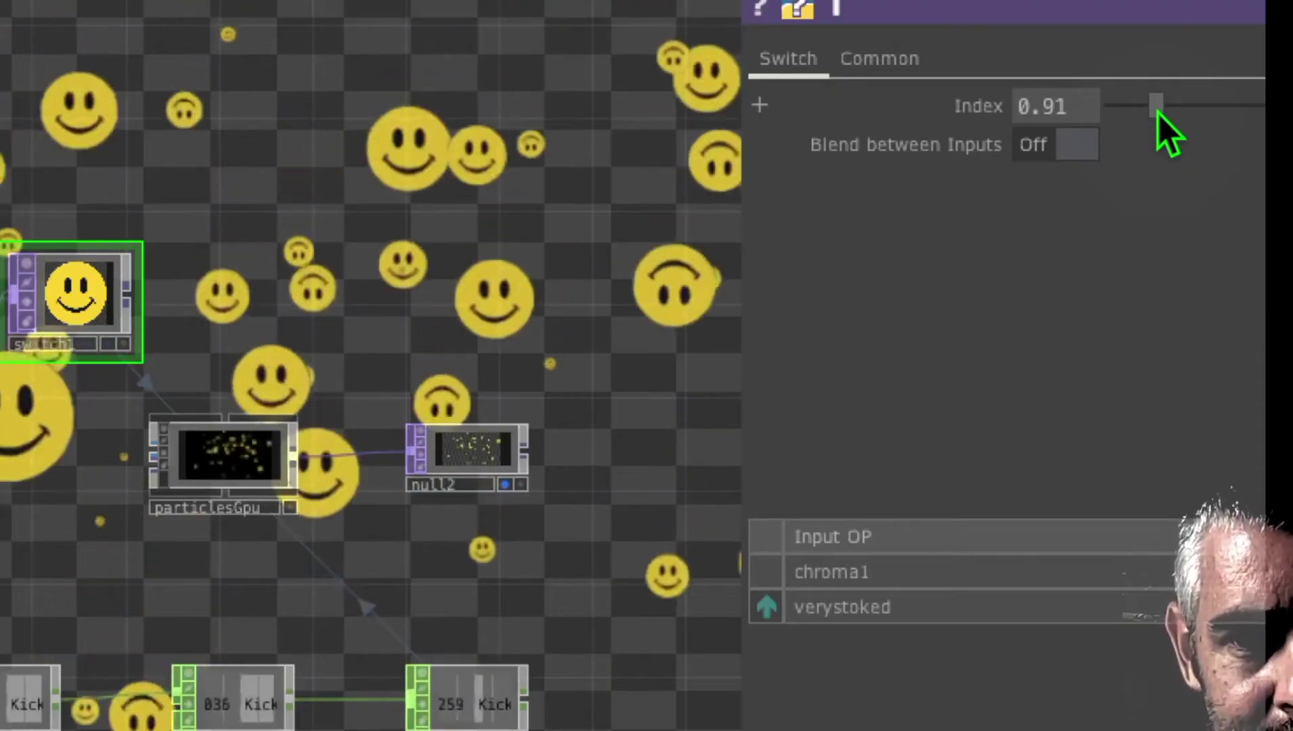
pyautogui.moveTo(1157, 112); pyautogui.dragTo(1161, 110)
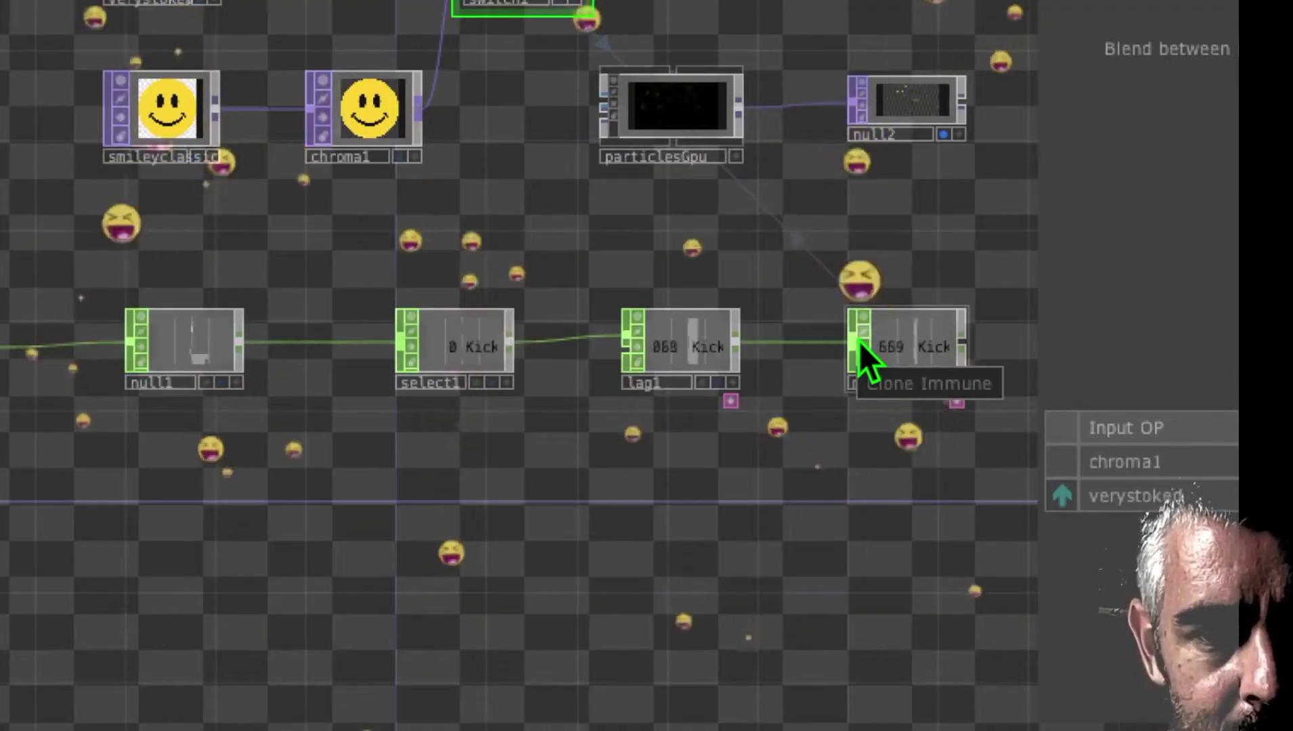
# - Duplicate the select1, lag1 and math1 chain beneath the originals
pyautogui.click(494, 339)
pyautogui.press('p')
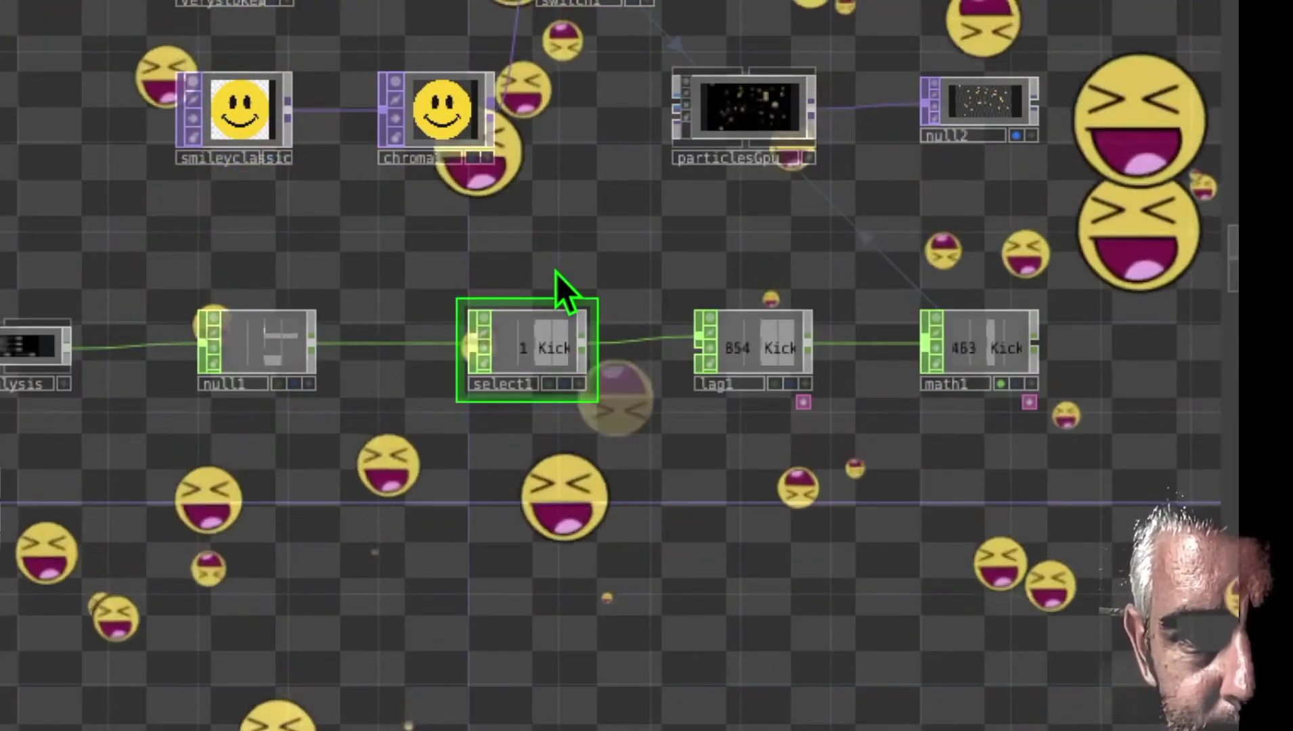
pyautogui.moveTo(582, 341); pyautogui.dragTo(979, 359)
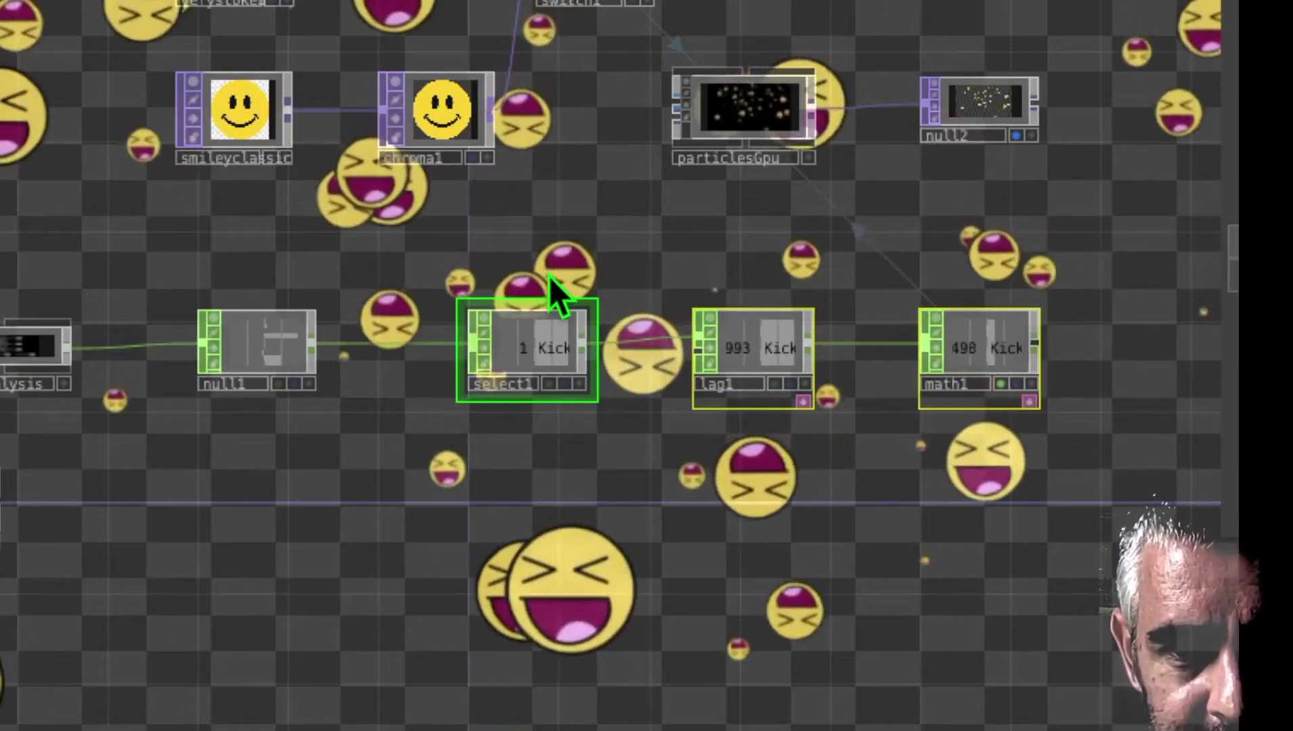
pyautogui.moveTo(550, 274); pyautogui.dragTo(976, 355)
pyautogui.rightClick(745, 343)
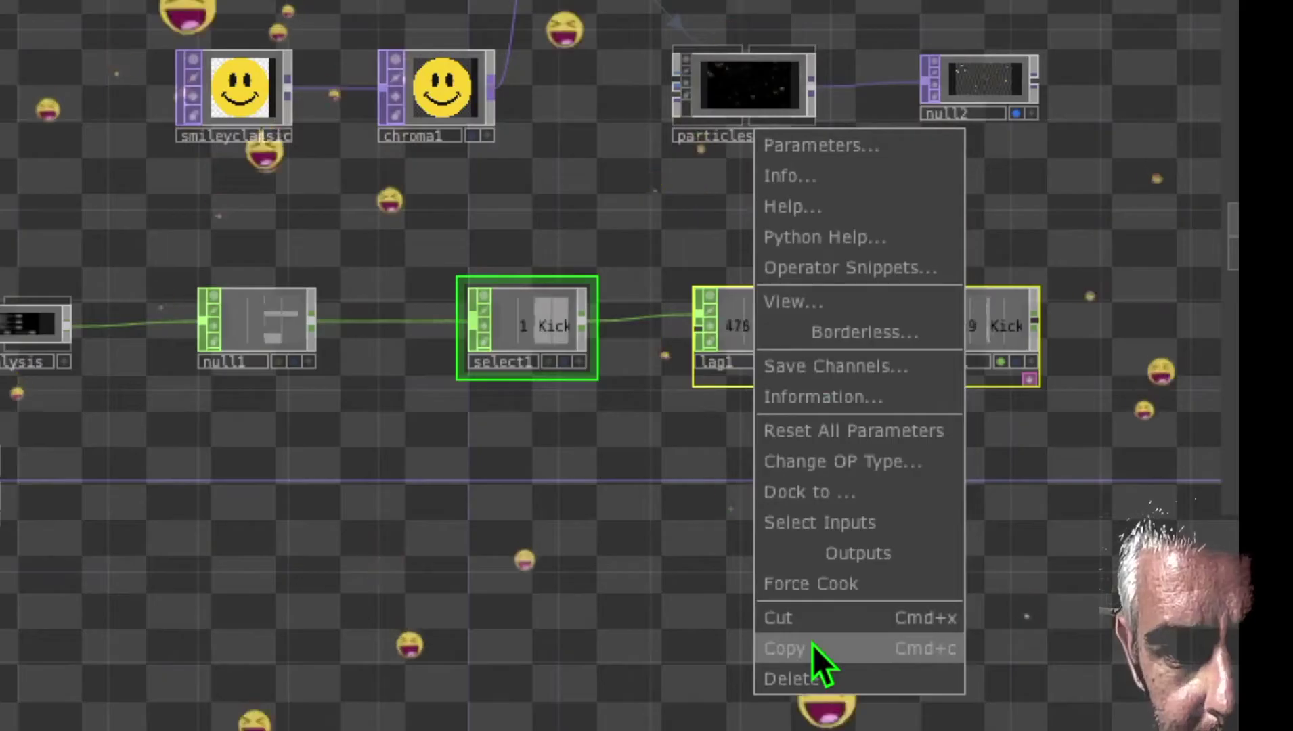
pyautogui.click(813, 648)
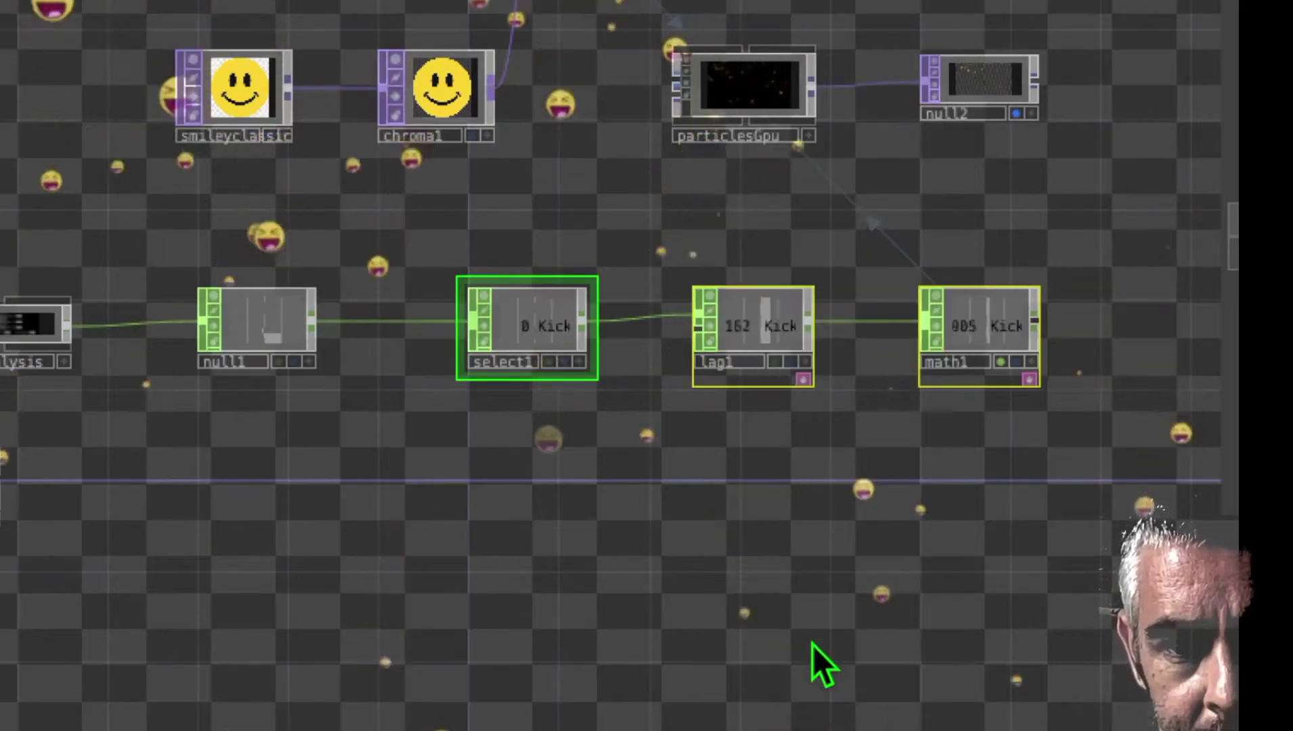
pyautogui.click(517, 499)
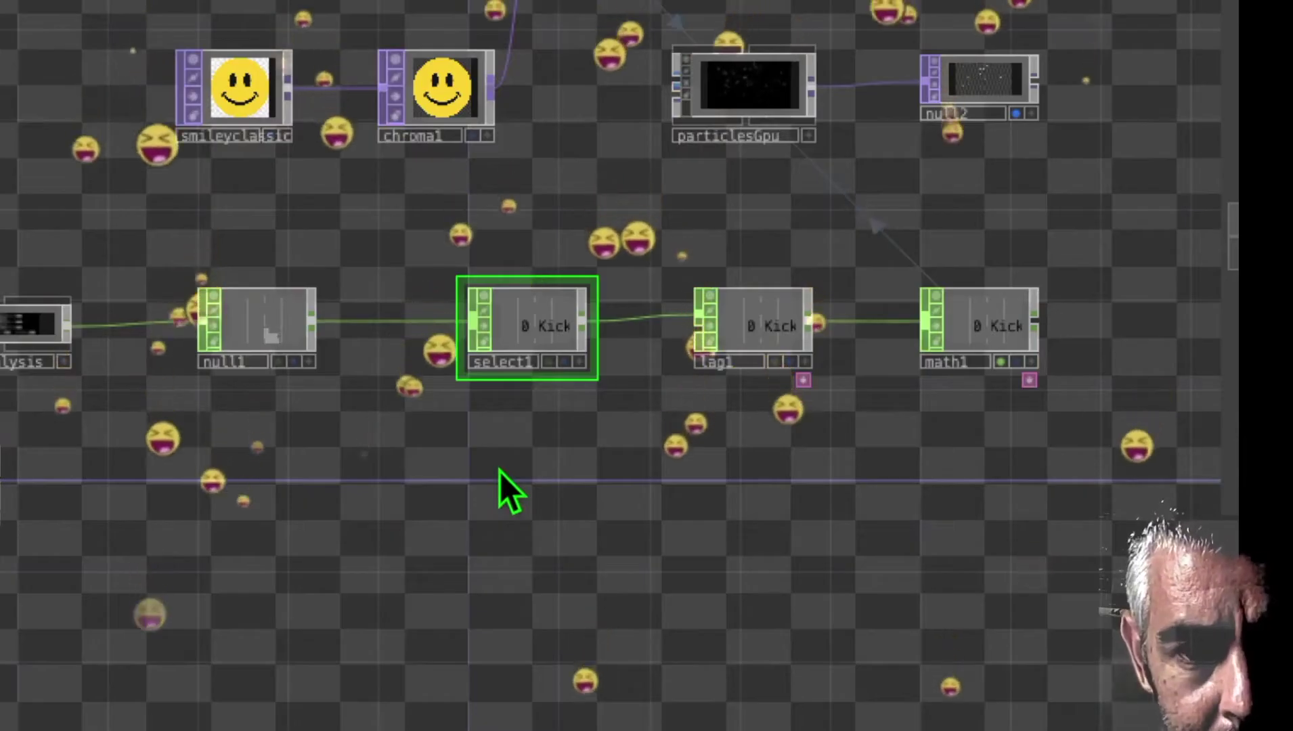
pyautogui.rightClick(500, 472)
pyautogui.click(541, 694)
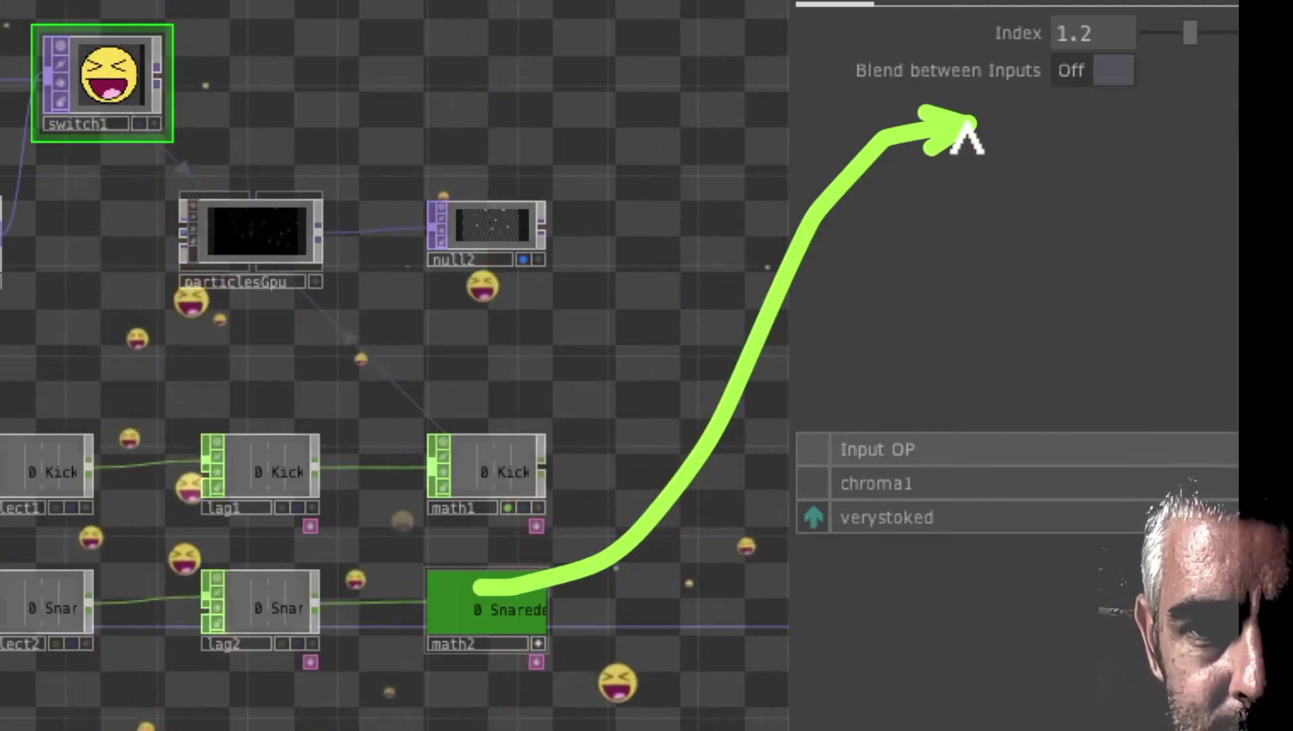
# - Export math2's Snaredetection channel to switch1's Index and re-export math1's Kickdetection to particlesGpu's Particle Size Max
pyautogui.moveTo(966, 139); pyautogui.dragTo(1022, 0)
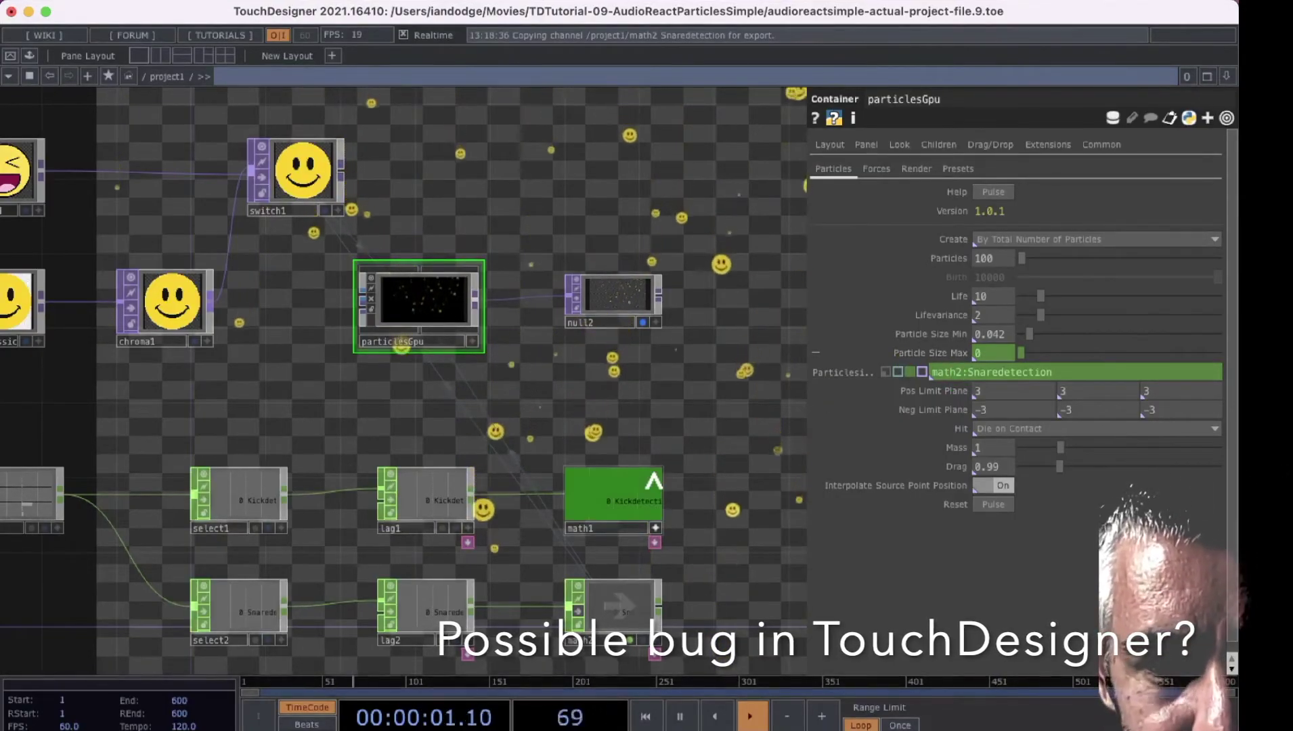
pyautogui.click(655, 528)
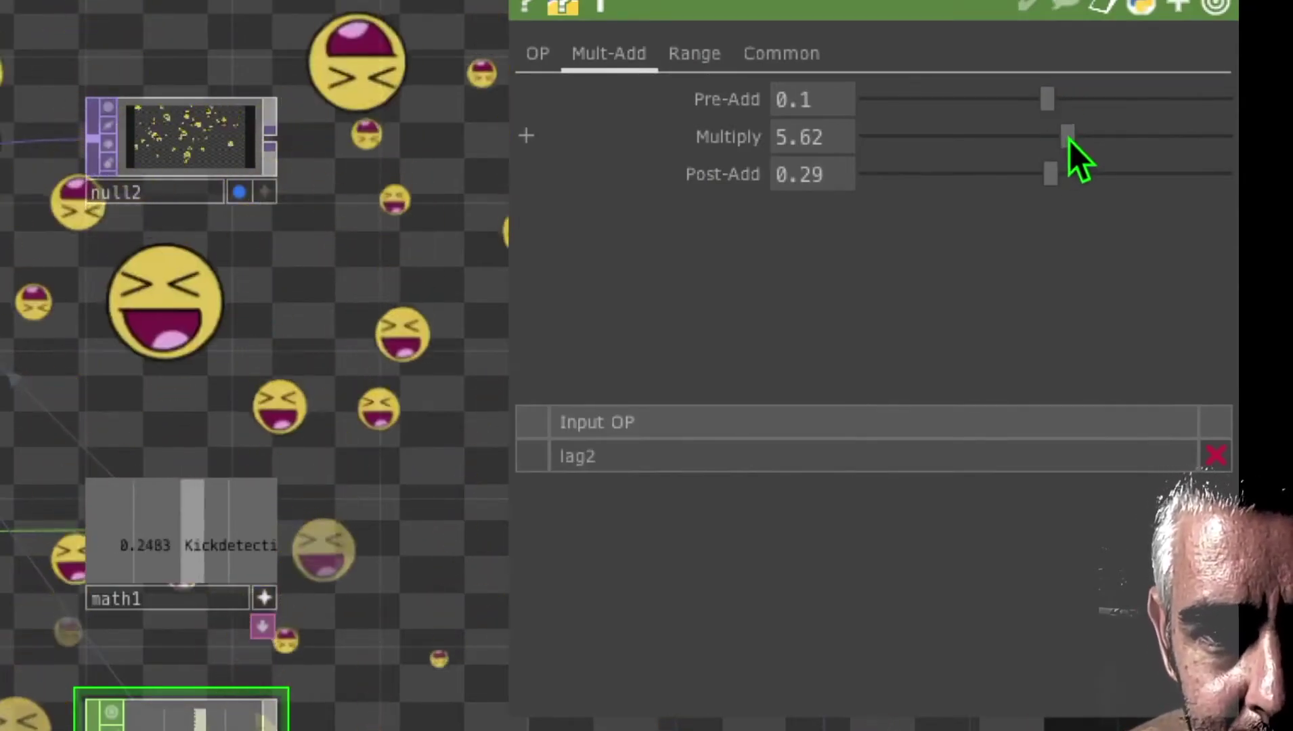
# - Tune the snare response by setting math2's Multiply to 5.86, lowering its Post-Add slightly and adjusting lag2's Lag
pyautogui.moveTo(1072, 143); pyautogui.dragTo(1076, 142)
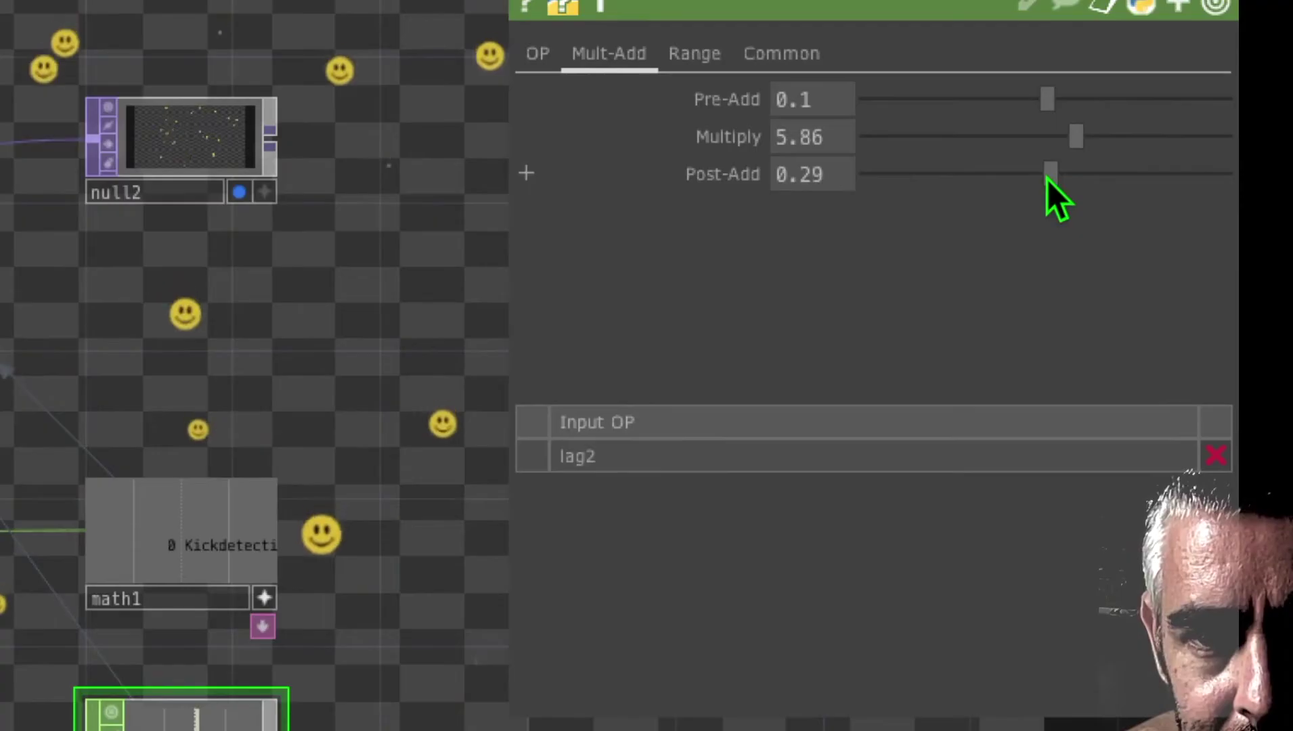
pyautogui.moveTo(1047, 177); pyautogui.dragTo(1044, 177)
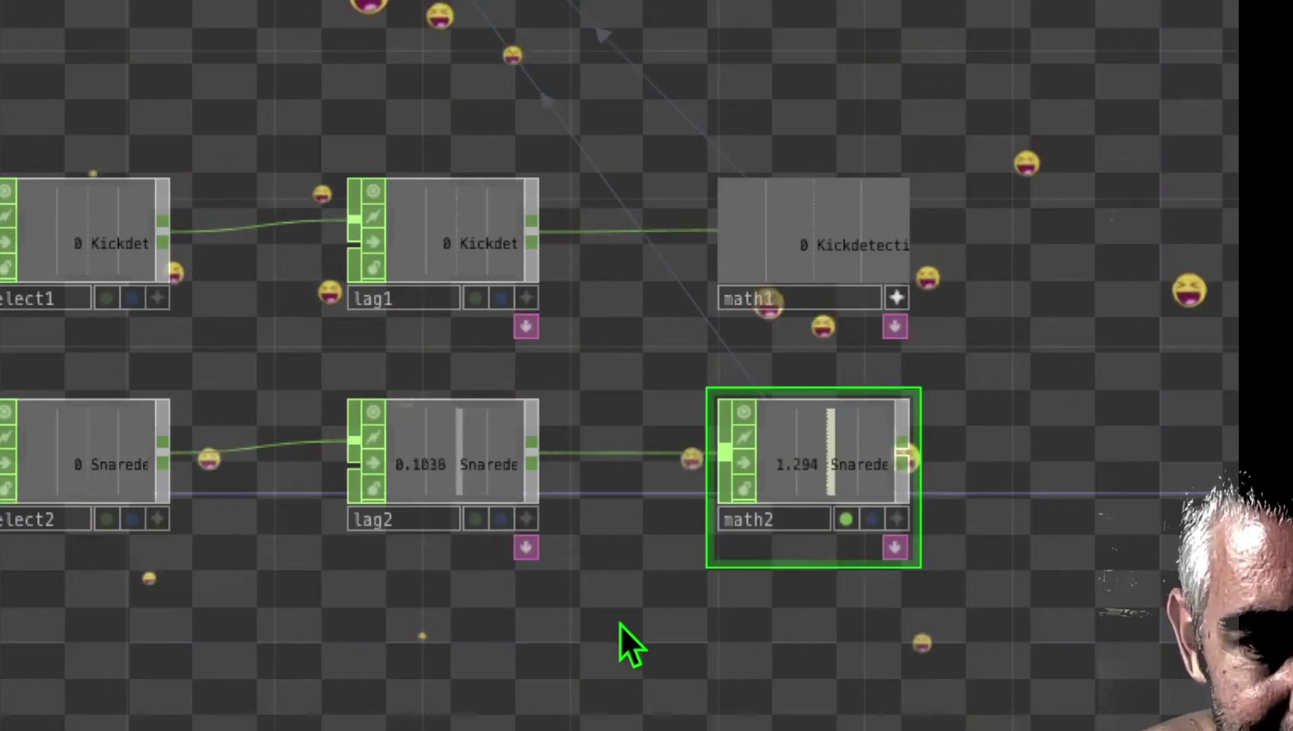
pyautogui.moveTo(620, 622); pyautogui.dragTo(508, 477)
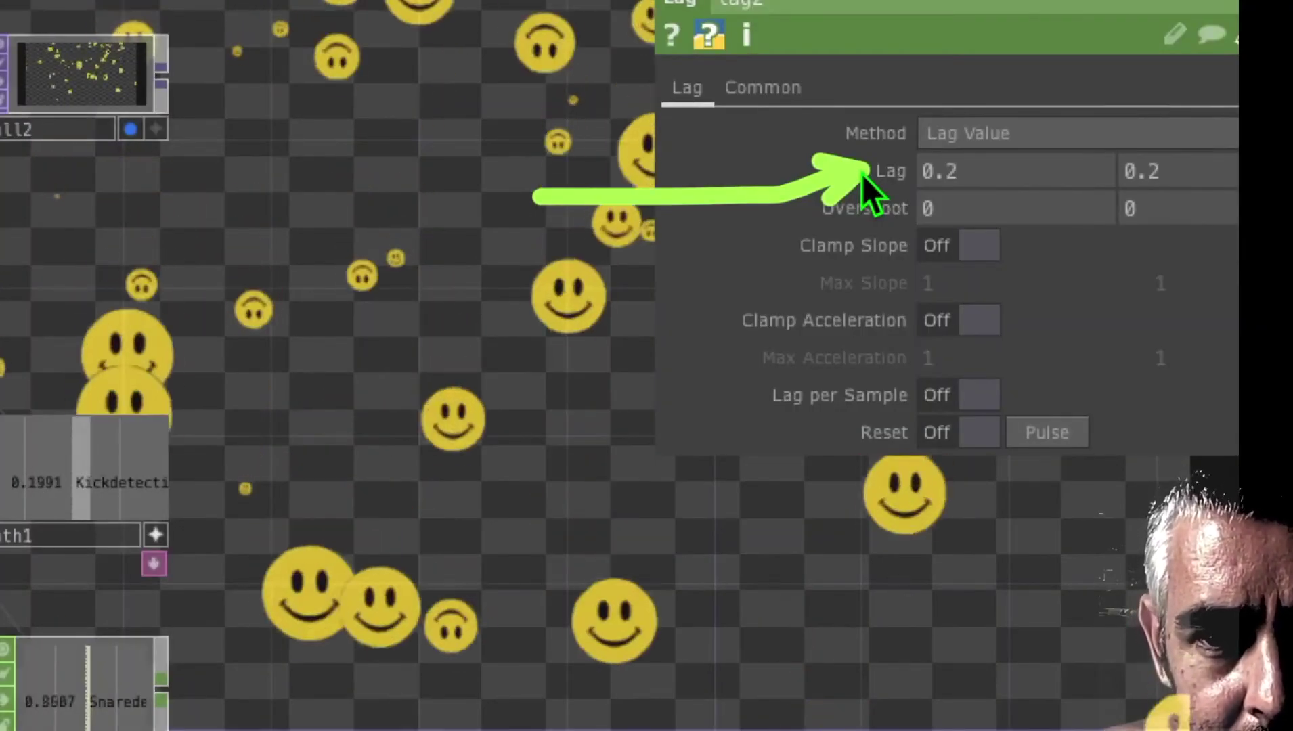
pyautogui.moveTo(880, 172); pyautogui.dragTo(993, 175, button='middle')
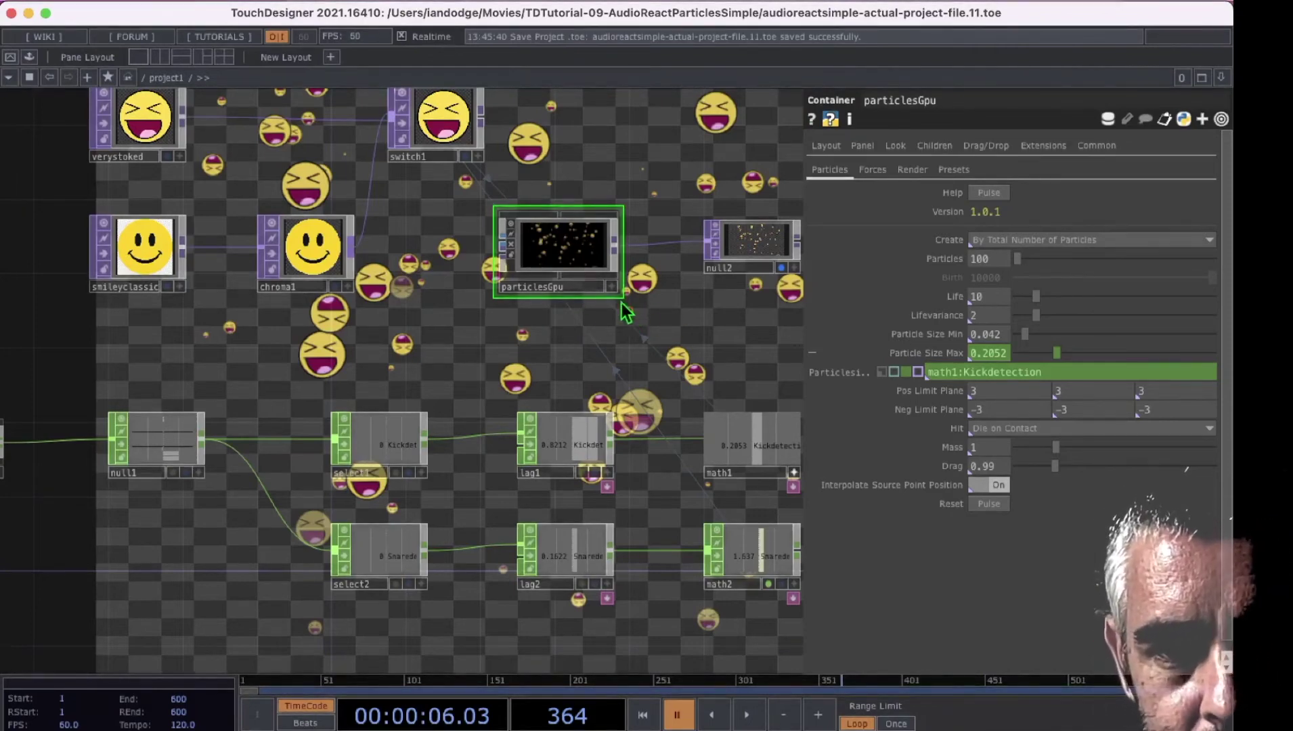
pyautogui.moveTo(615, 291); pyautogui.dragTo(870, 333)
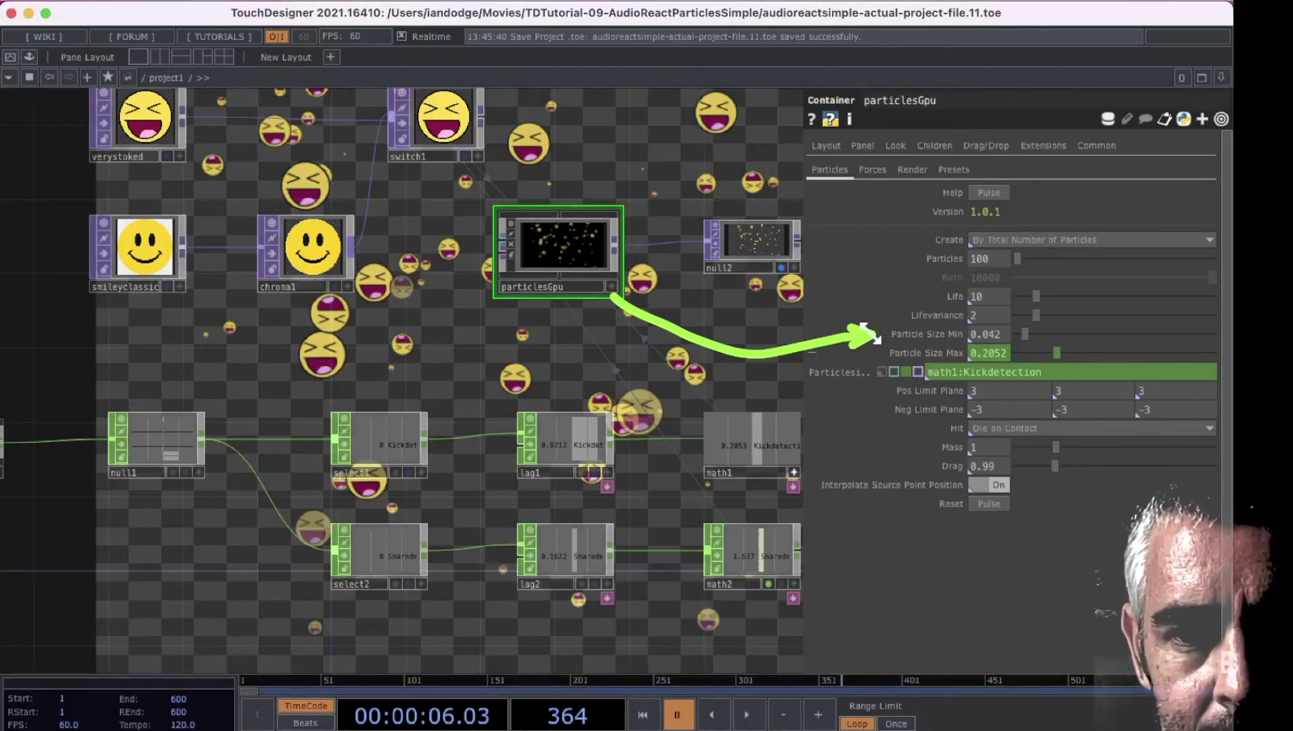
# - Set particlesGpu's Particle Size Min to 0.027
pyautogui.click(988, 333)
pyautogui.write('0.02')
pyautogui.press('Return')
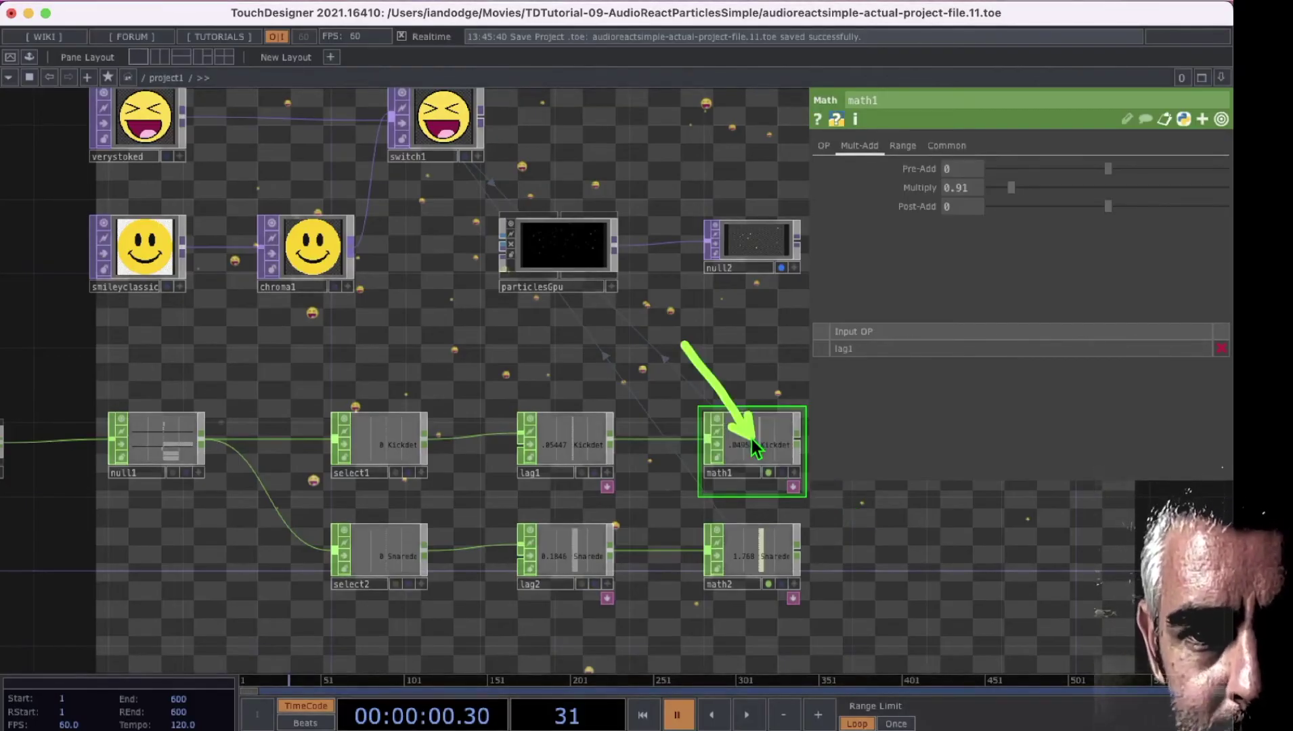
# - Try a Multiply of 0.2 on math1 and settle it at 0.75 to tune the kick-driven particle size
pyautogui.click(962, 187)
pyautogui.write('0.2')
pyautogui.press('Return')
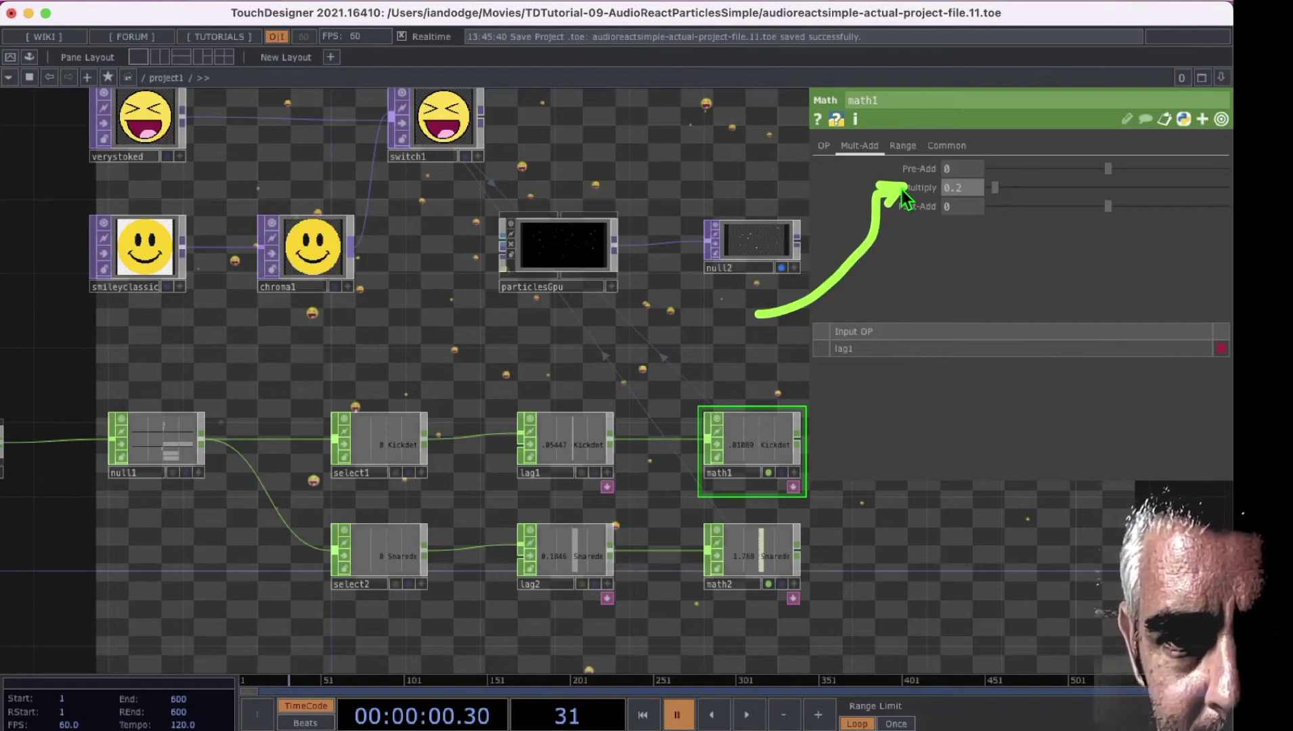
pyautogui.moveTo(994, 188); pyautogui.dragTo(1007, 190)
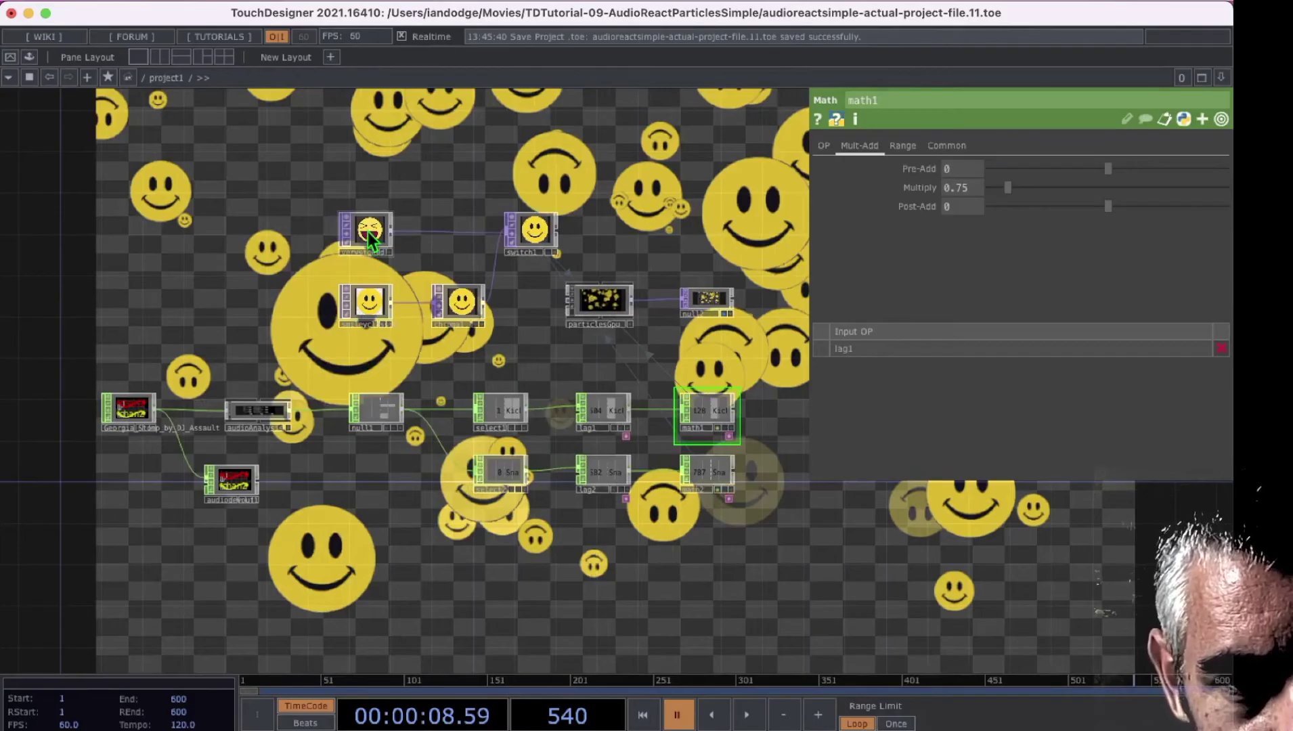
# - Tidy the network by spacing out the image and math nodes and placing the snare chain above the kick chain
pyautogui.moveTo(369, 237); pyautogui.dragTo(129, 238)
pyautogui.moveTo(371, 297); pyautogui.dragTo(171, 289)
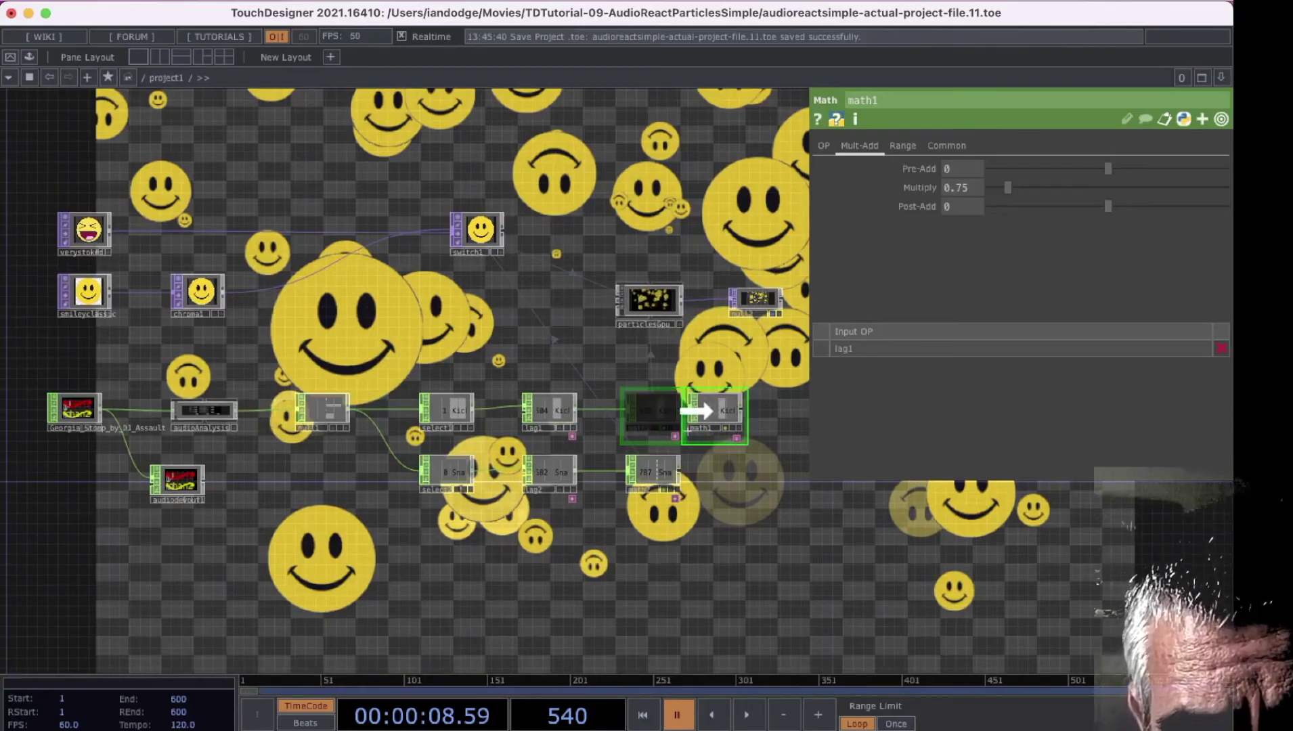
pyautogui.moveTo(535, 473); pyautogui.dragTo(535, 360)
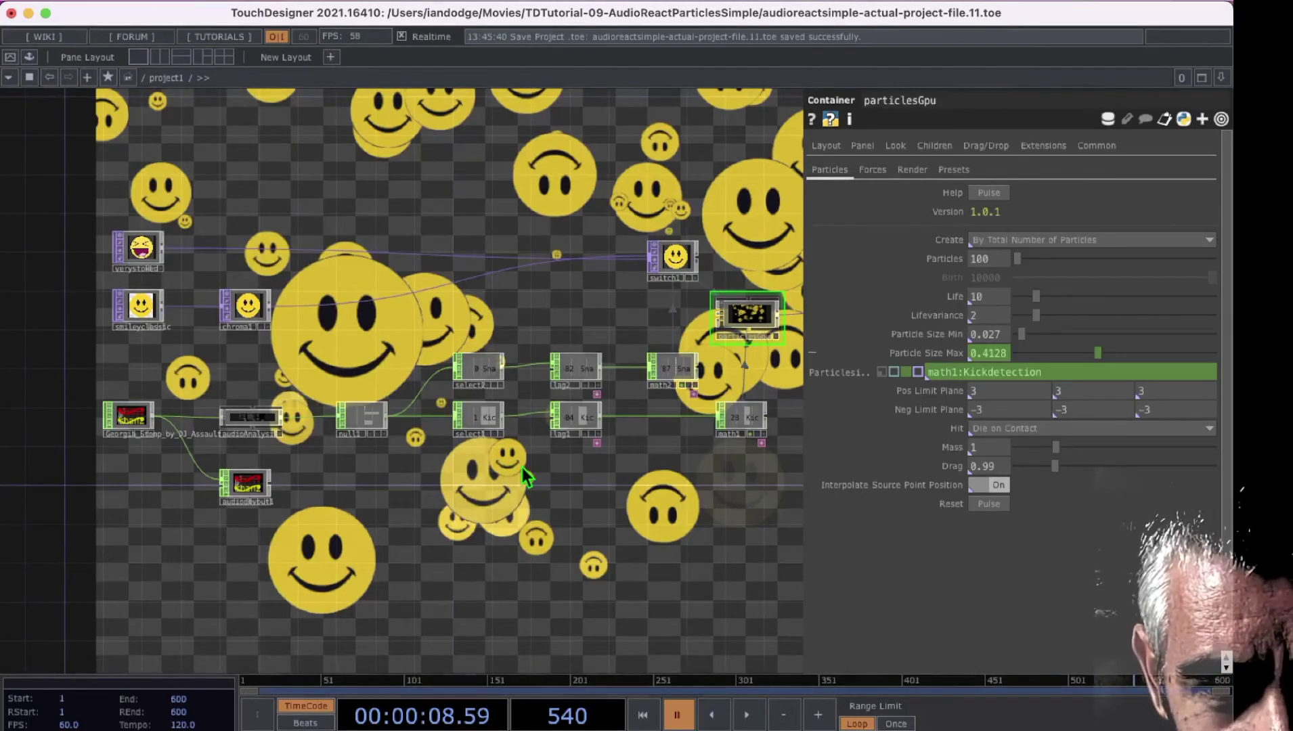
# - Add a Transform TOP after null2, connected to its output
pyautogui.moveTo(522, 466); pyautogui.dragTo(316, 490)
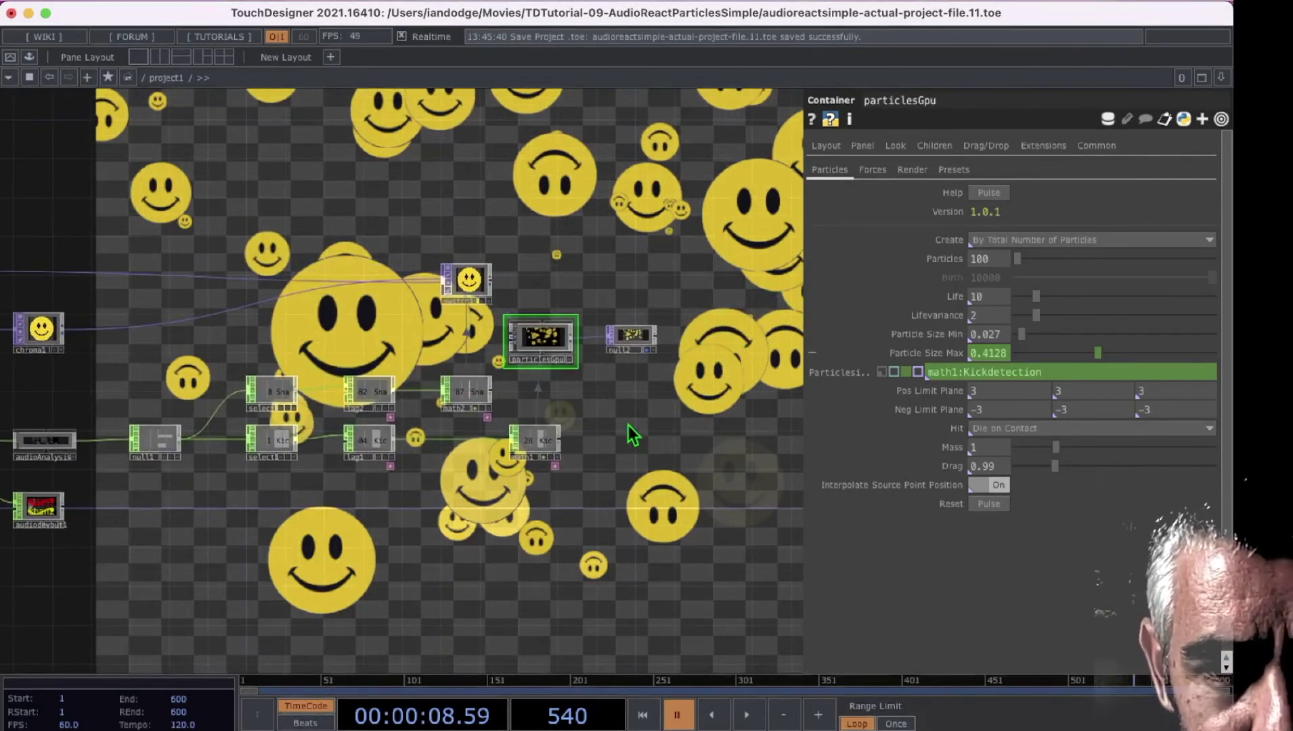
pyautogui.moveTo(613, 423); pyautogui.dragTo(451, 445)
pyautogui.scroll(2, 450, 444)
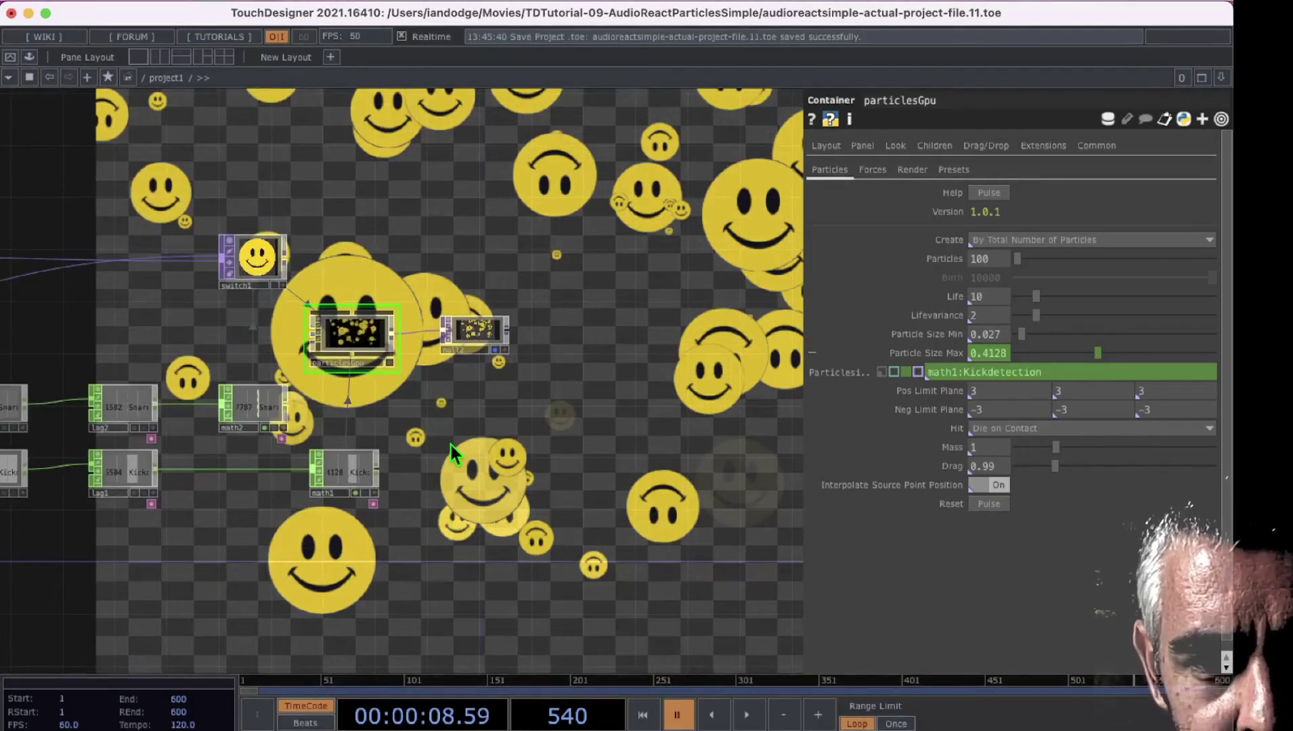
pyautogui.moveTo(462, 383); pyautogui.dragTo(457, 415)
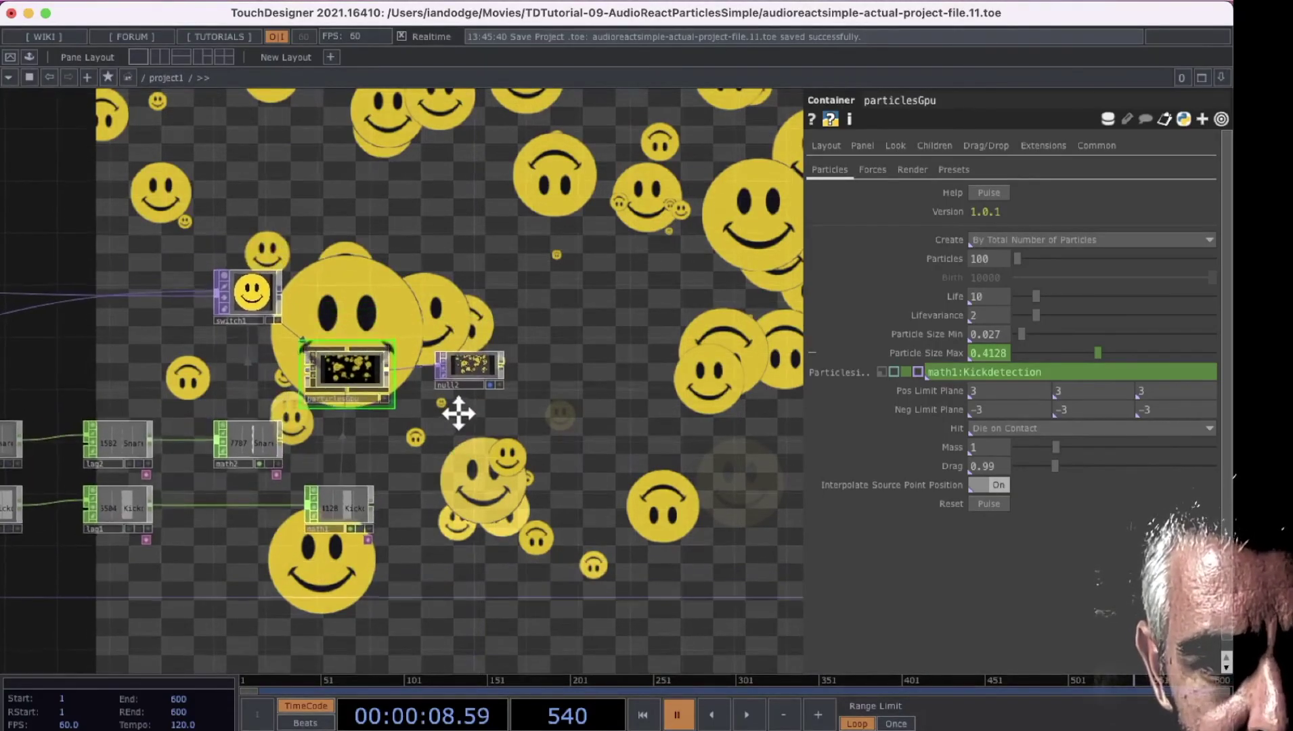
pyautogui.scroll(4, 458, 414)
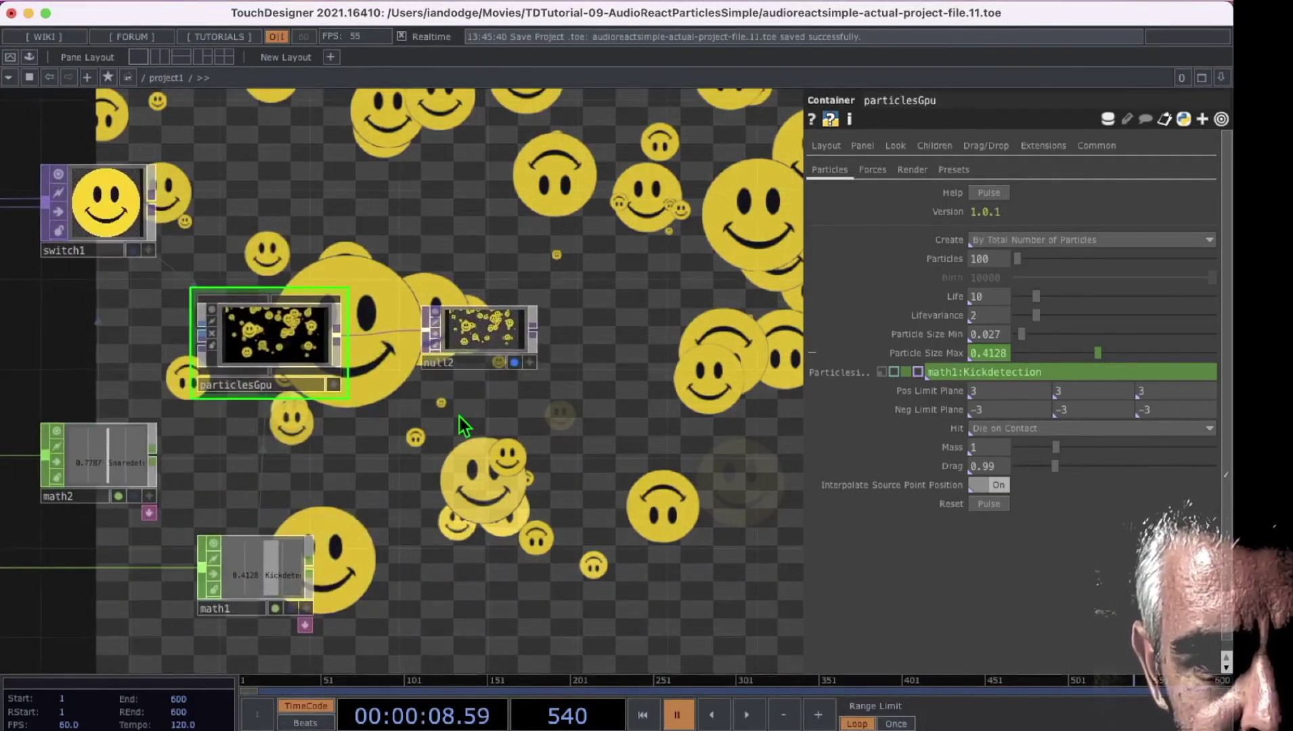
pyautogui.moveTo(448, 418); pyautogui.dragTo(430, 394)
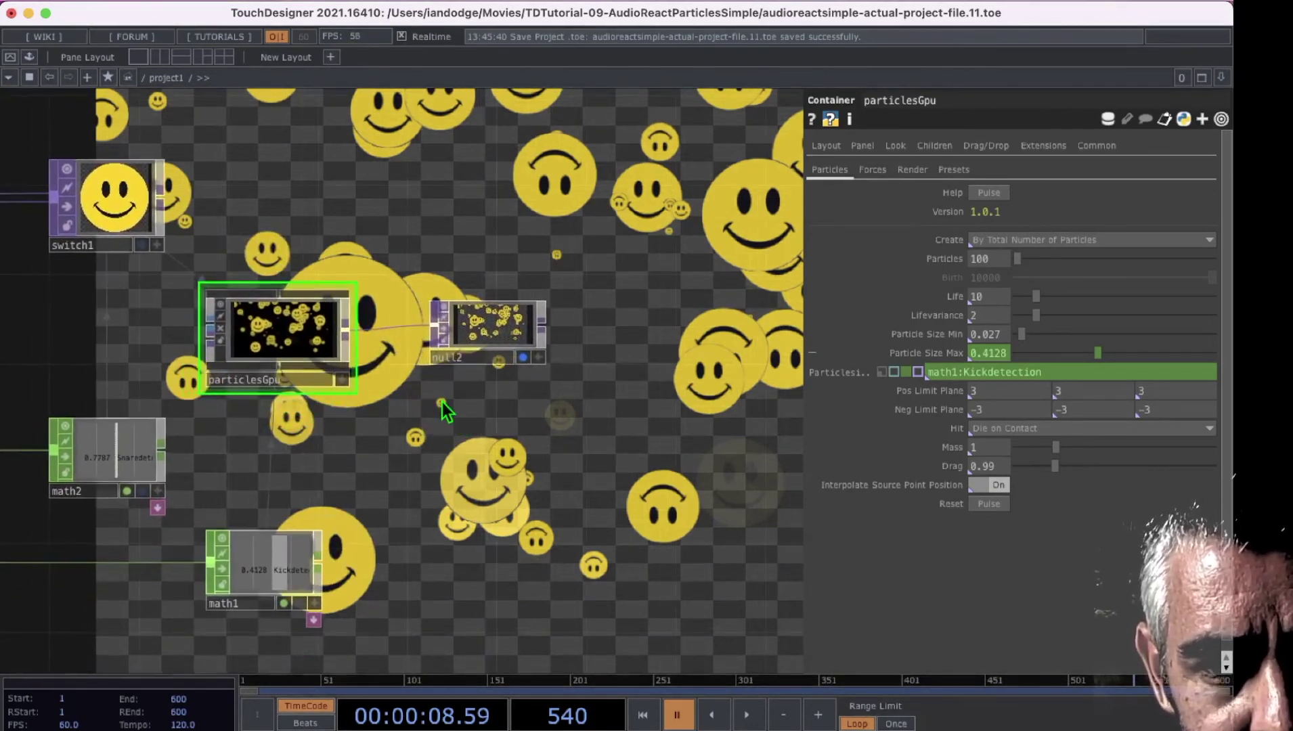
pyautogui.rightClick(548, 331)
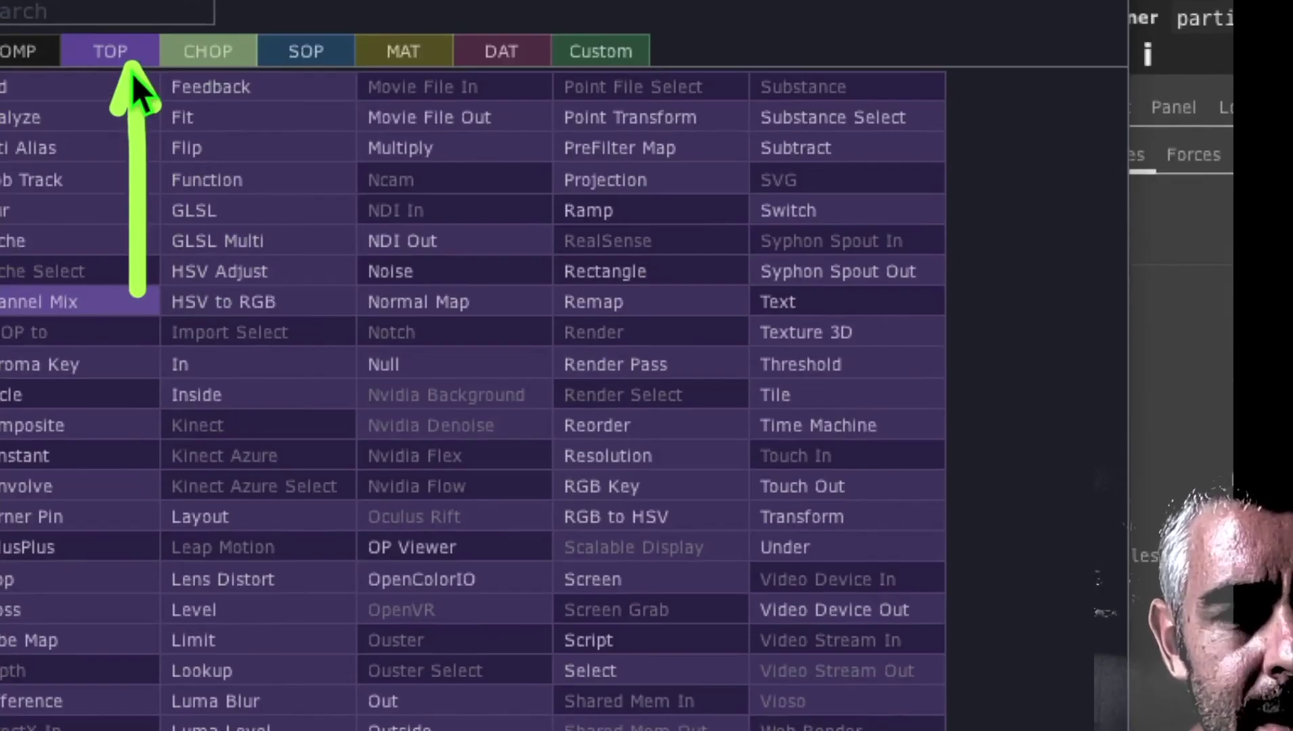
pyautogui.click(857, 522)
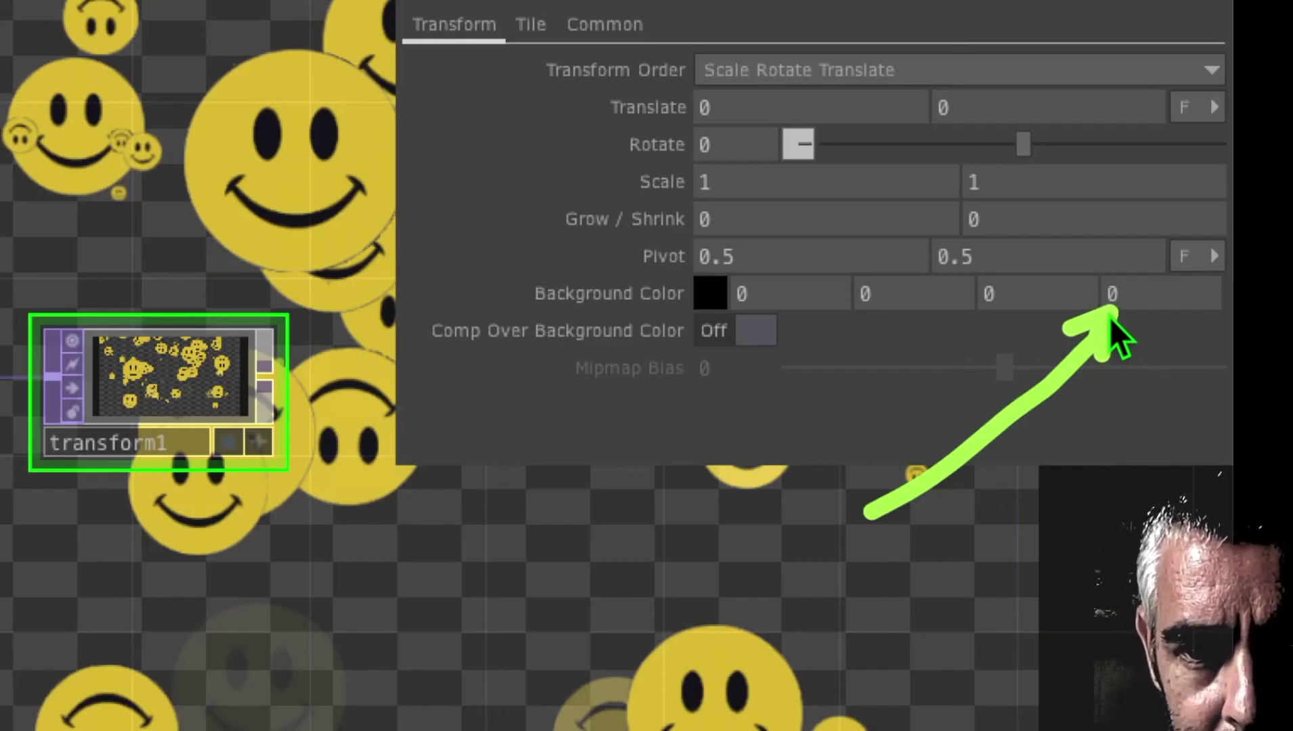
# - Set transform1's Background Color alpha to 1 and display transform1 as the network background instead of null2
pyautogui.click(1110, 298)
pyautogui.write('1')
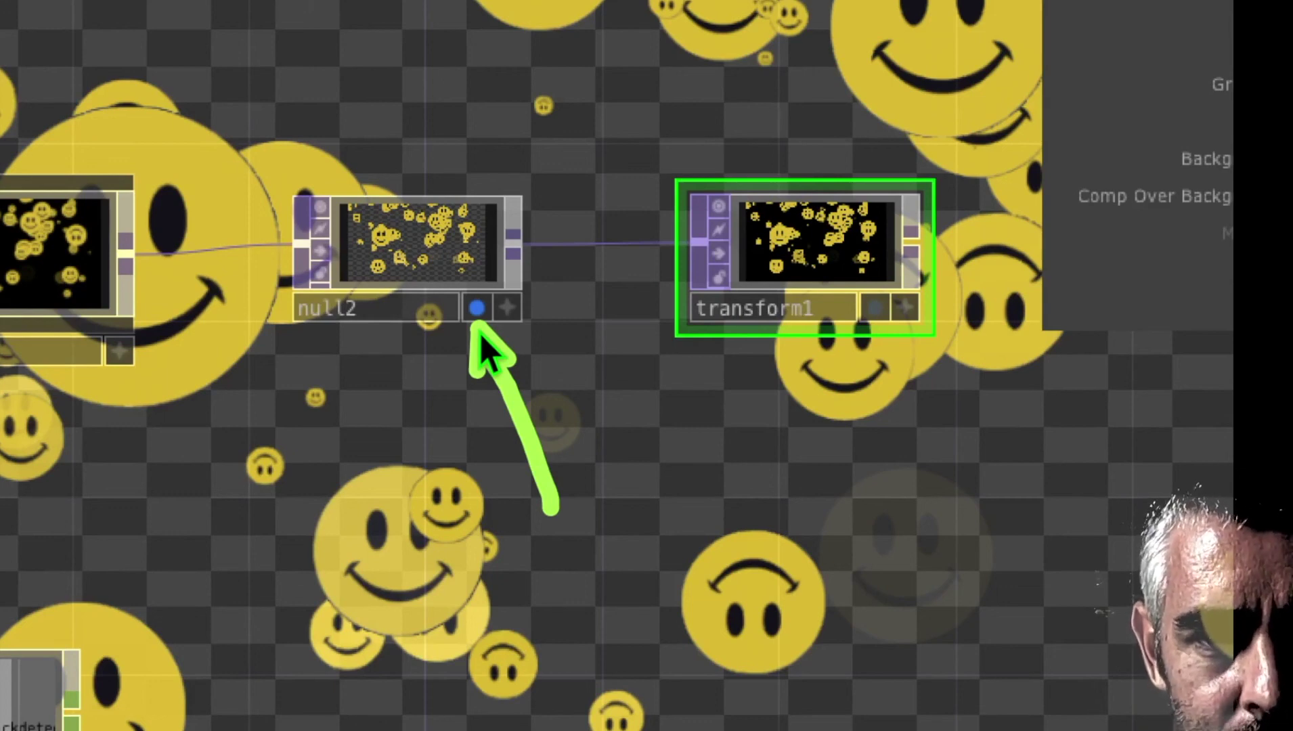
pyautogui.click(476, 310)
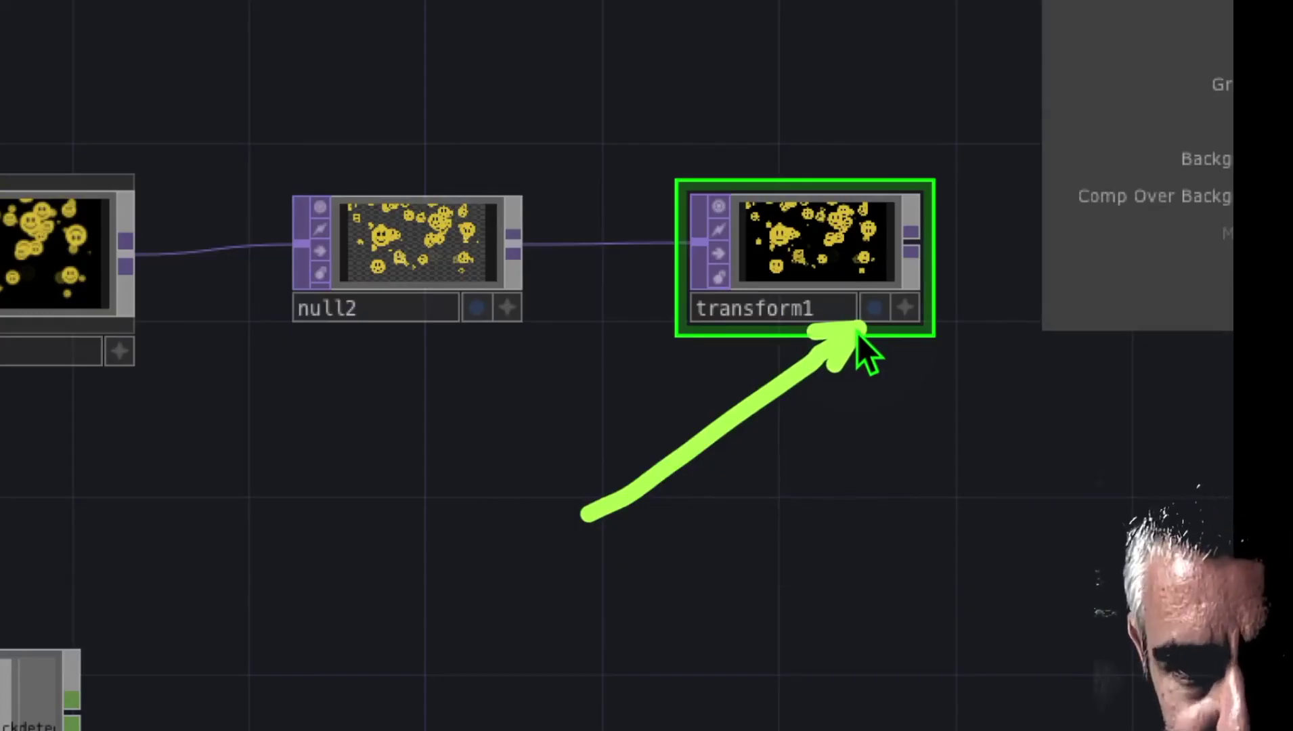
pyautogui.click(874, 308)
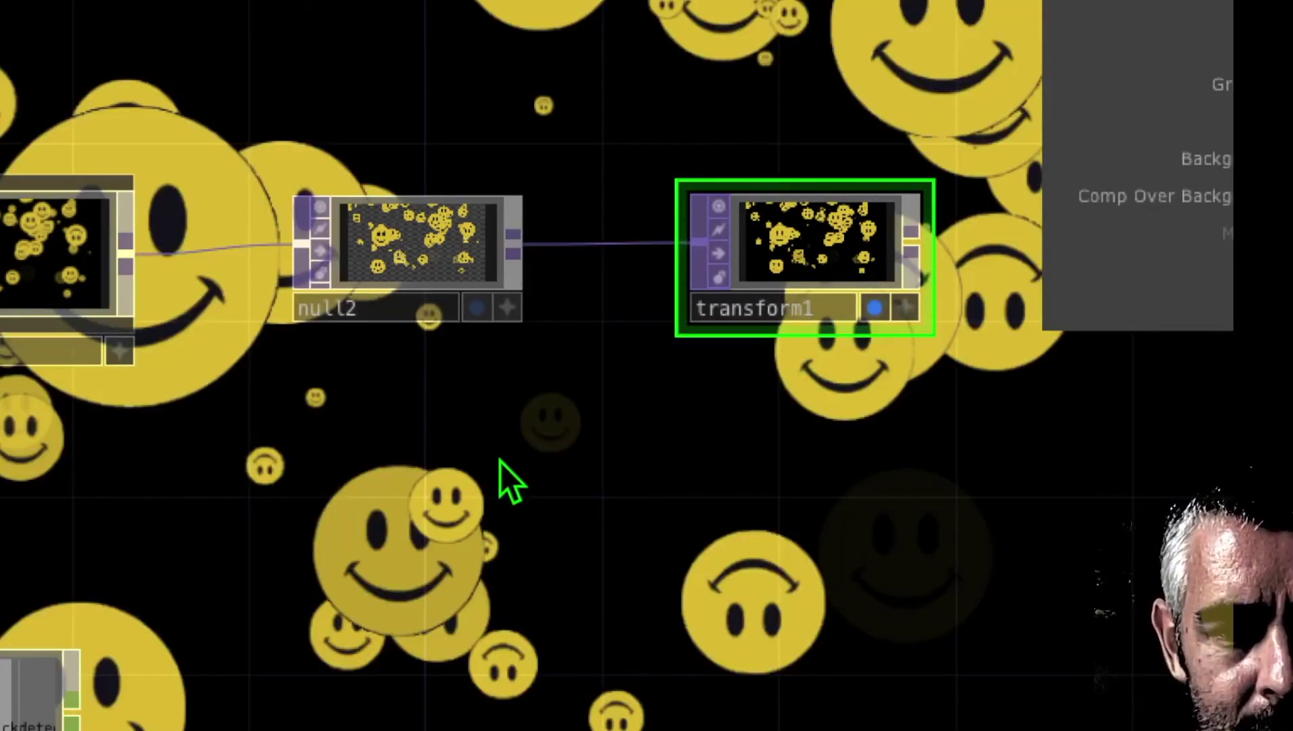